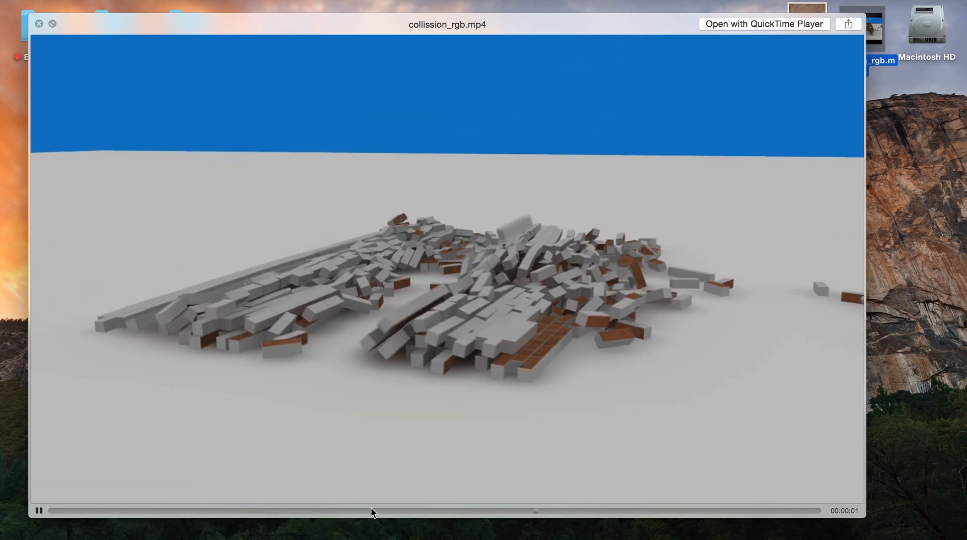
- Replay the collission_rgb.mp4 preview from its start, scrub through the ball hitting the brick walls, and close the preview
{"action": "left_click_drag", "start_coordinate": [425, 511], "coordinate": [23, 523]}
{"action": "left_click", "coordinate": [38, 512]}
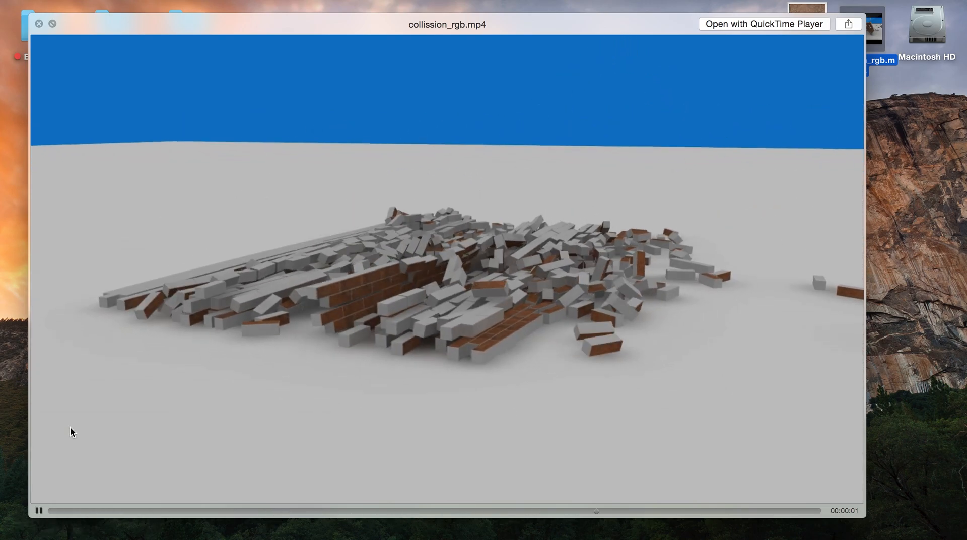
{"action": "left_click", "coordinate": [66, 512]}
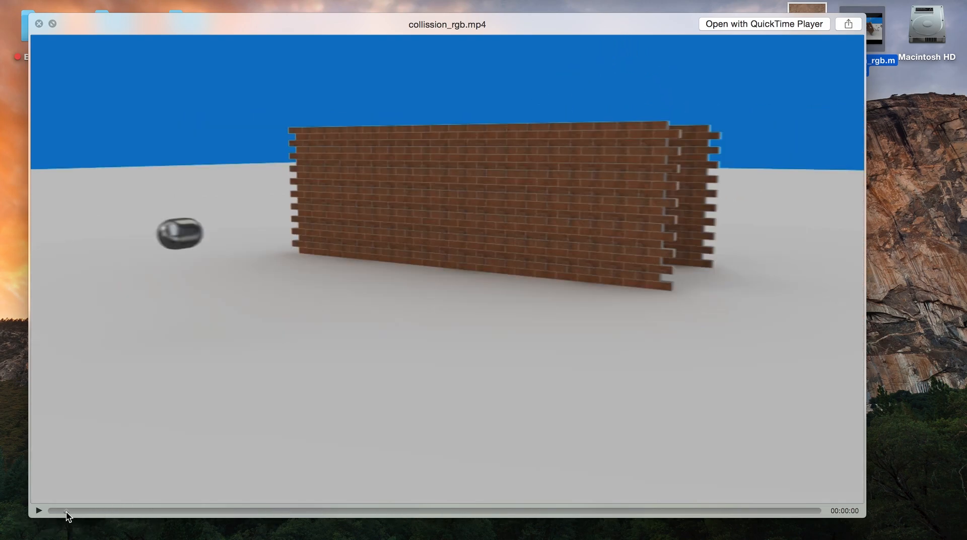
{"action": "left_click_drag", "start_coordinate": [67, 512], "coordinate": [242, 513]}
{"action": "key", "text": "space"}
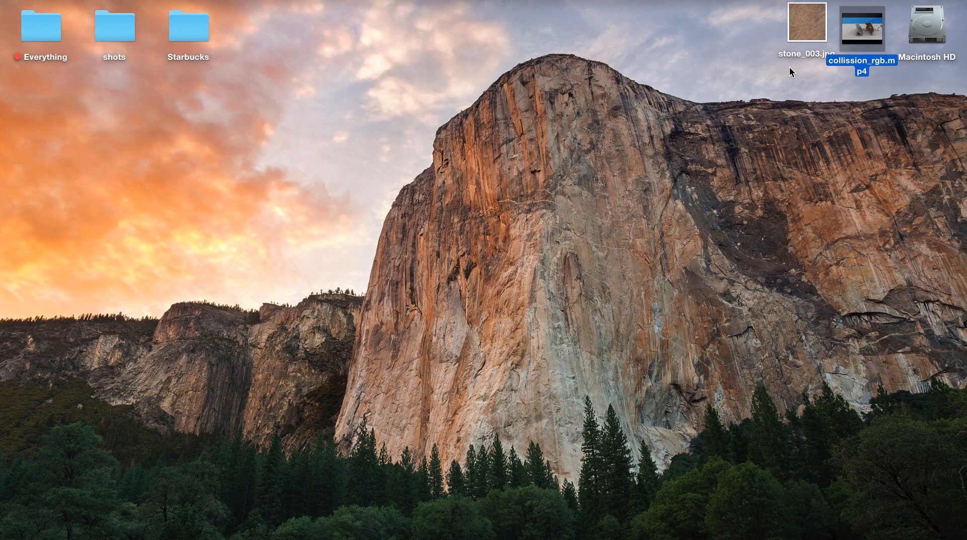
- Open collission_rgb.mp4 in QuickTime Player, scrub to the wall impact, and close the video
{"action": "double_click", "coordinate": [877, 34]}
{"action": "left_click_drag", "start_coordinate": [367, 460], "coordinate": [451, 438]}
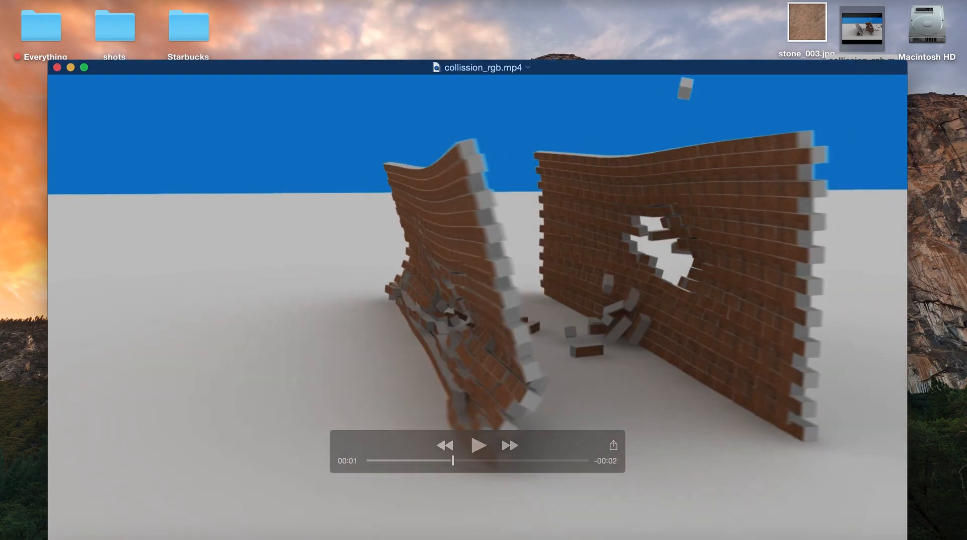
{"action": "left_click", "coordinate": [57, 68]}
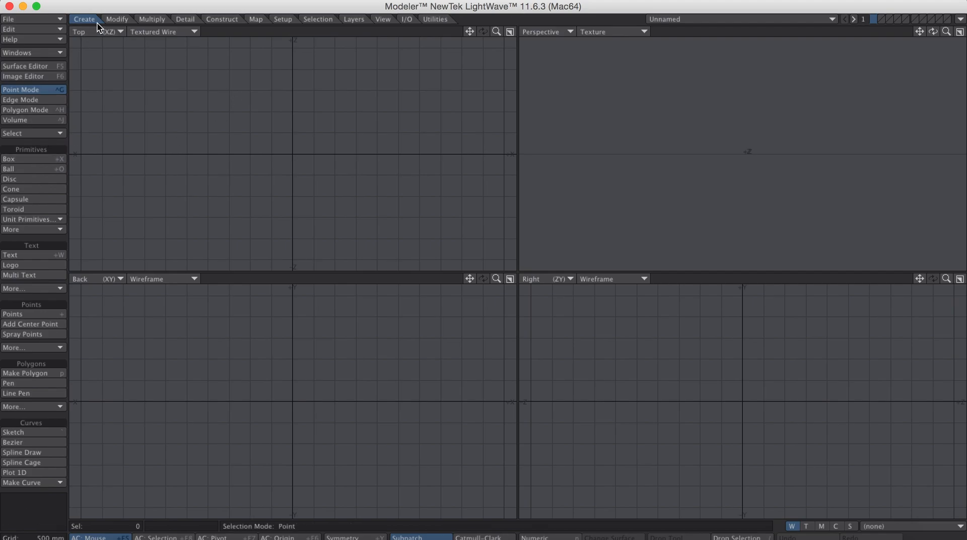
- Create a box centred on the origin with width 1', height .3' and depth .3'
{"action": "left_click", "coordinate": [38, 158]}
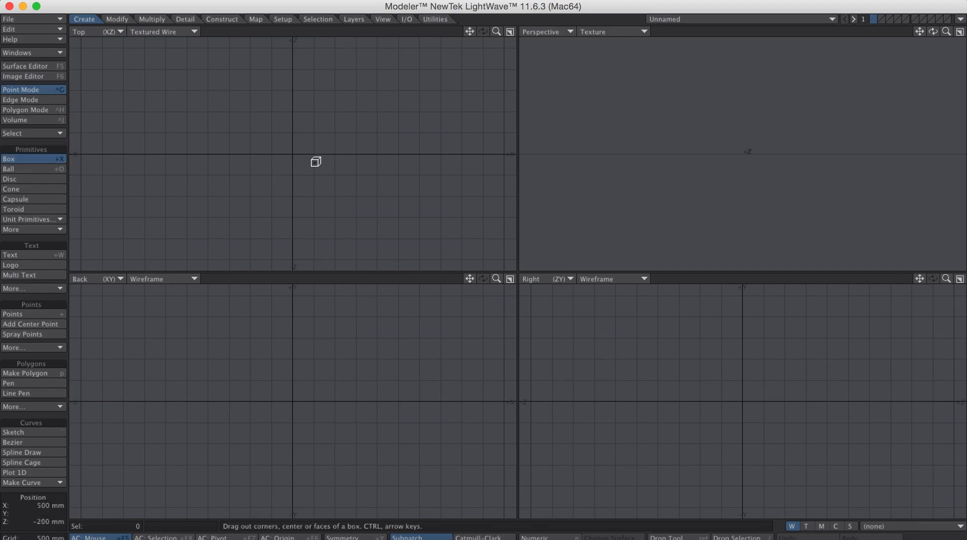
{"action": "key", "text": "n"}
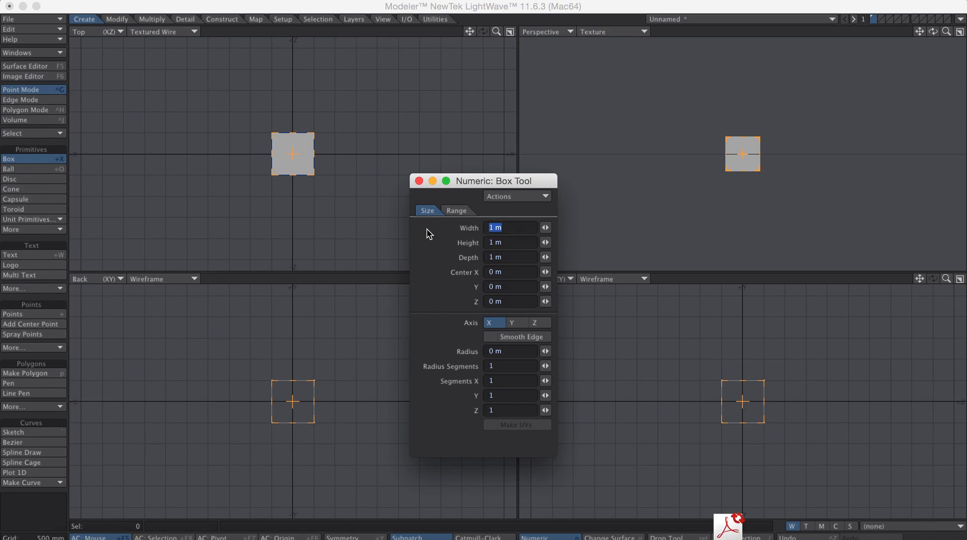
{"action": "type", "text": "1\""}
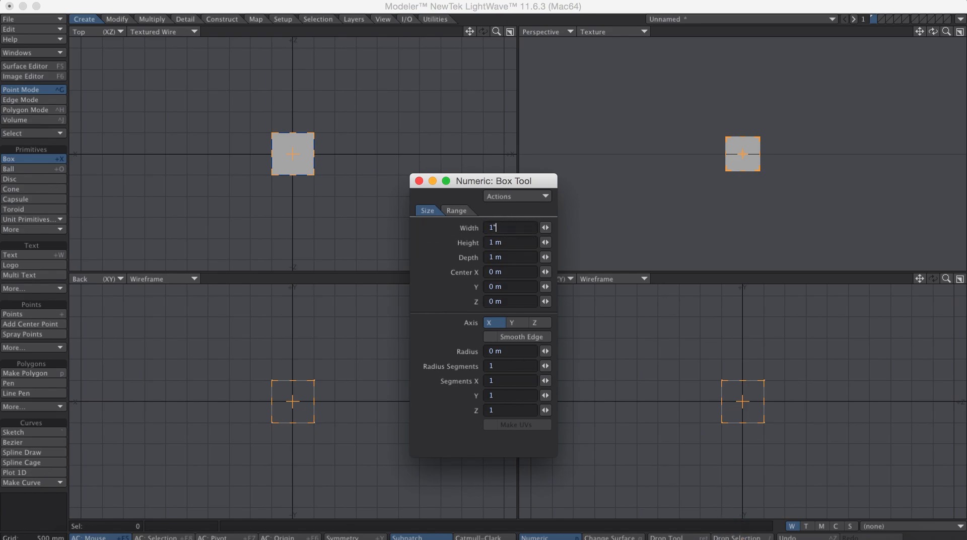
{"action": "key", "text": "Tab"}
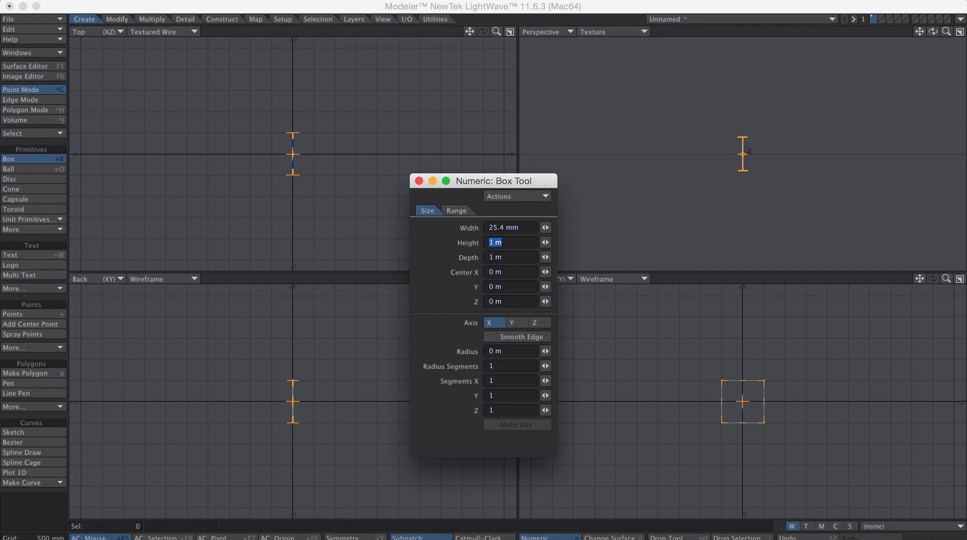
{"action": "left_click", "coordinate": [528, 227]}
{"action": "type", "text": "1'"}
{"action": "key", "text": "Tab"}
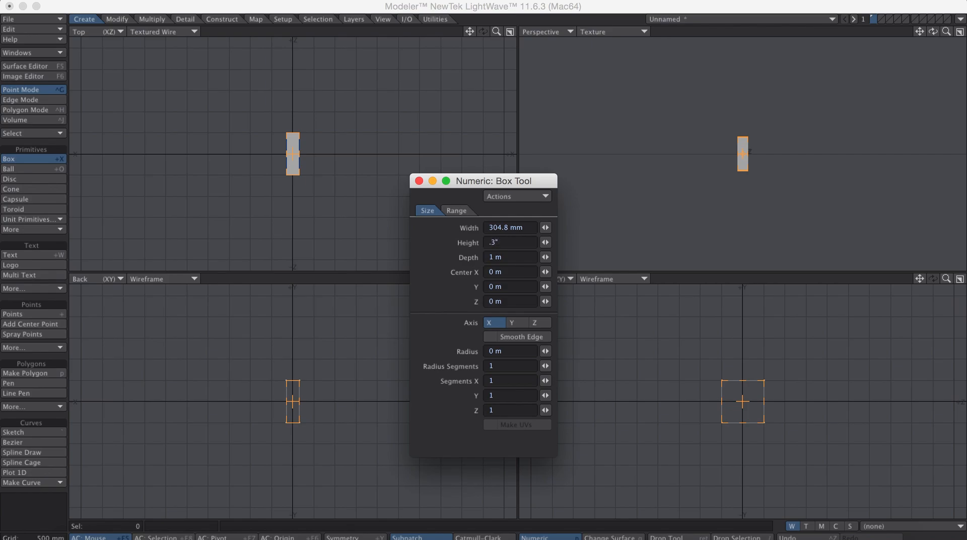
{"action": "type", "text": ".3'"}
{"action": "key", "text": "Tab"}
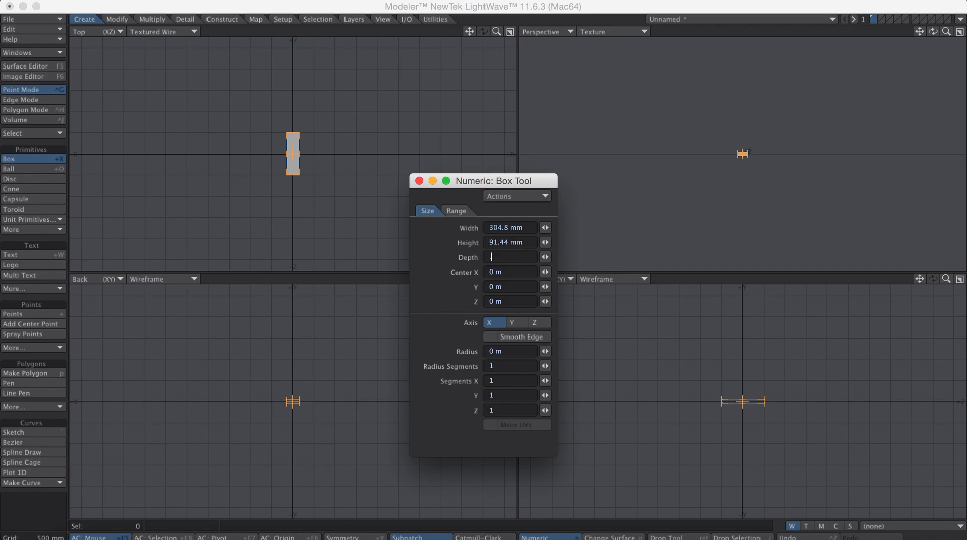
{"action": "type", "text": ".3'"}
{"action": "key", "text": "Return"}
- Set the box's width to 280.8 mm
{"action": "left_click_drag", "start_coordinate": [498, 32], "coordinate": [497, 33]}
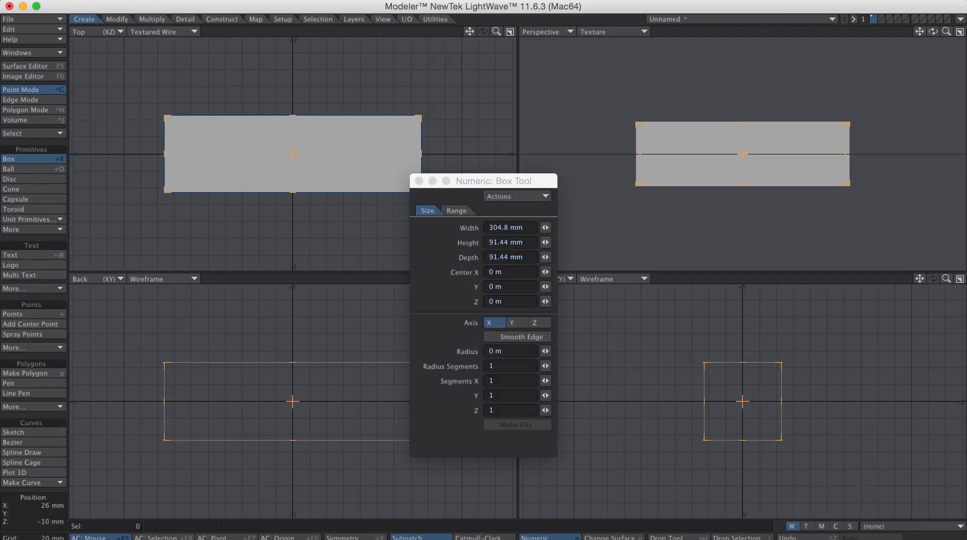
{"action": "left_click_drag", "start_coordinate": [933, 31], "coordinate": [934, 32]}
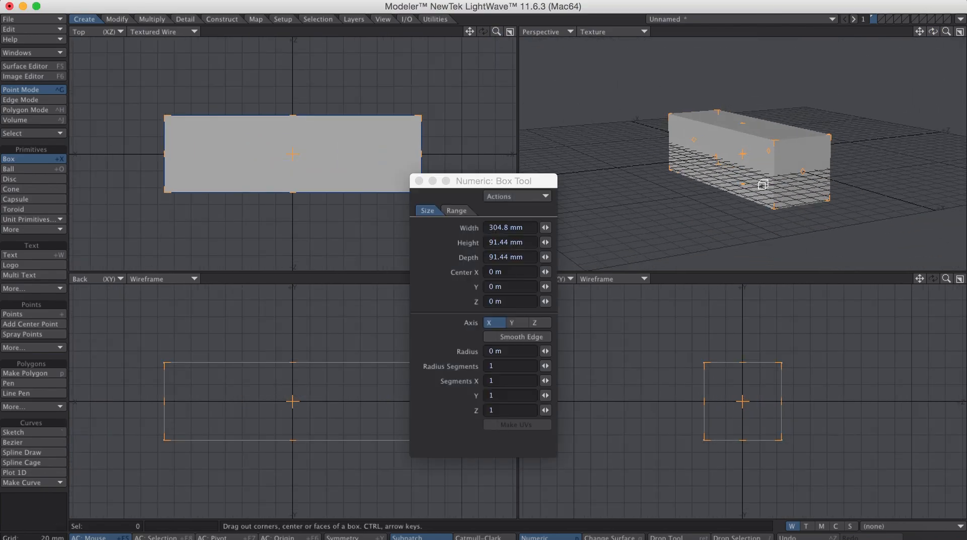
{"action": "left_click", "coordinate": [537, 228]}
{"action": "double_click", "coordinate": [504, 227]}
{"action": "type", "text": "28"}
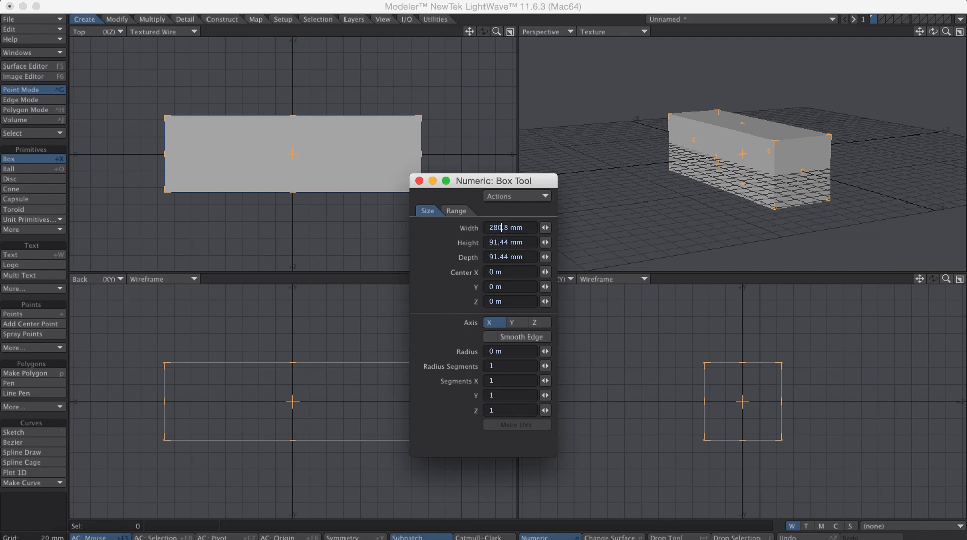
{"action": "key", "text": "Return"}
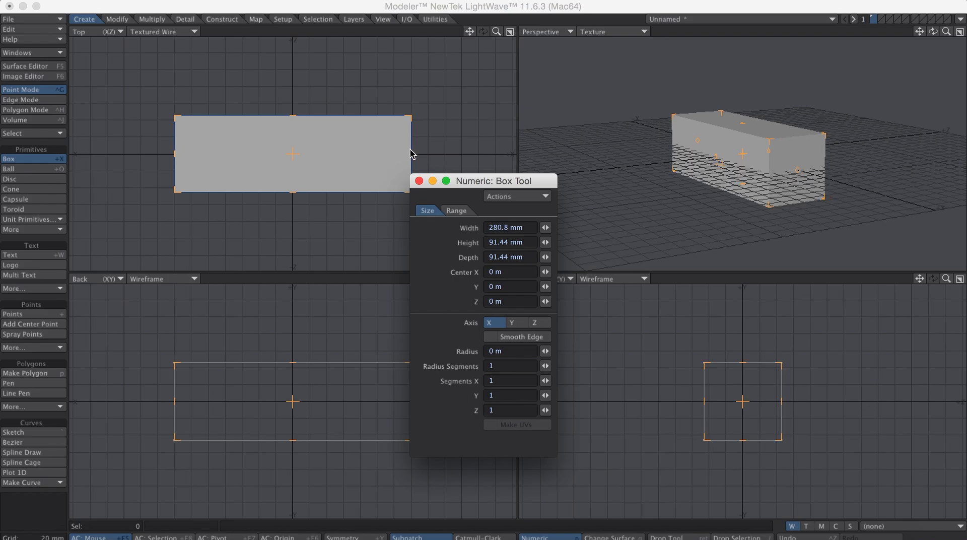
- Pull the box's +X end face inward to a width of about 256 mm, and centre the finished box on the origin
{"action": "left_click_drag", "start_coordinate": [411, 154], "coordinate": [390, 153]}
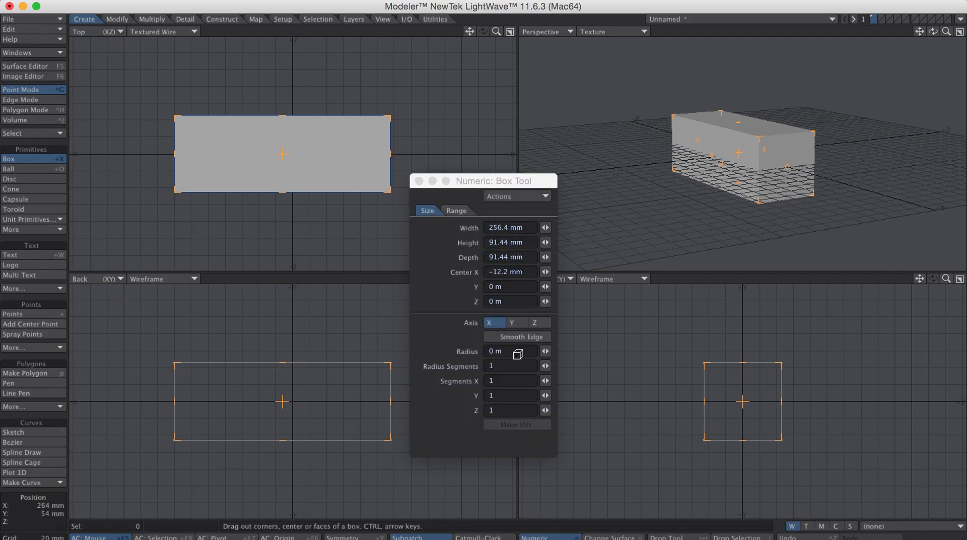
{"action": "key", "text": "Return"}
{"action": "left_click", "coordinate": [419, 180]}
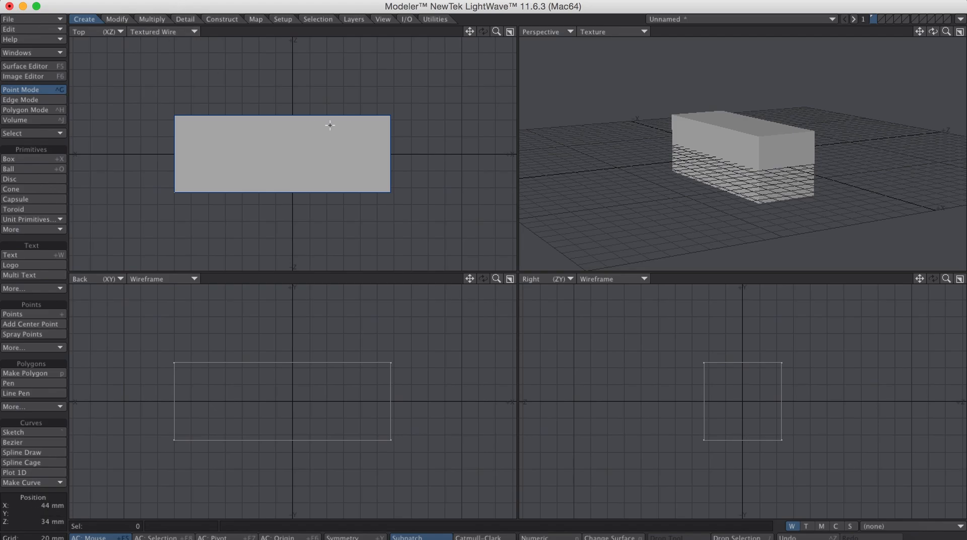
{"action": "key", "text": "F2"}
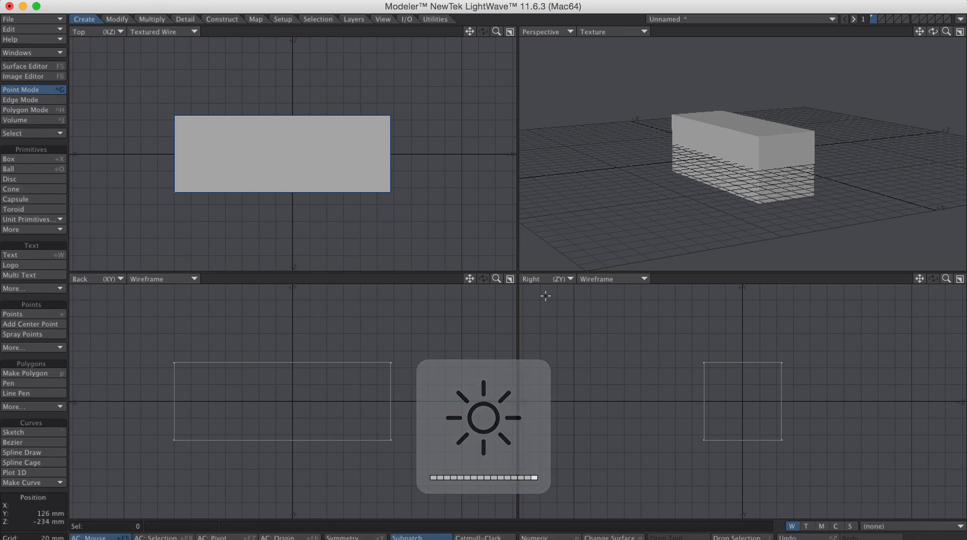
{"action": "key", "text": "F2"}
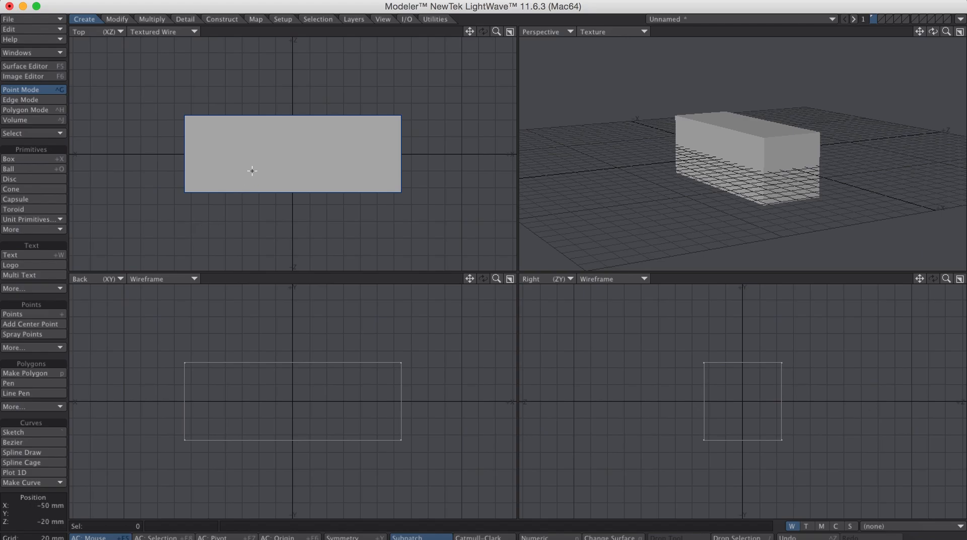
- Round the box's edges with Rounder, using a 5 mm inset distance and 4 rounding polygons
{"action": "left_click", "coordinate": [160, 20]}
{"action": "left_click", "coordinate": [45, 178]}
{"action": "key", "text": "n"}
{"action": "left_click", "coordinate": [274, 205]}
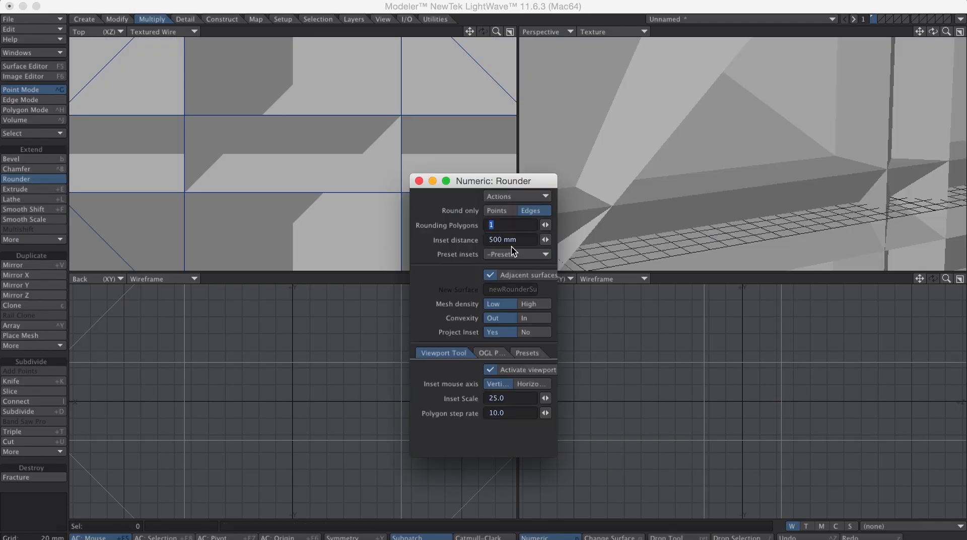
{"action": "left_click_drag", "start_coordinate": [546, 240], "coordinate": [454, 240]}
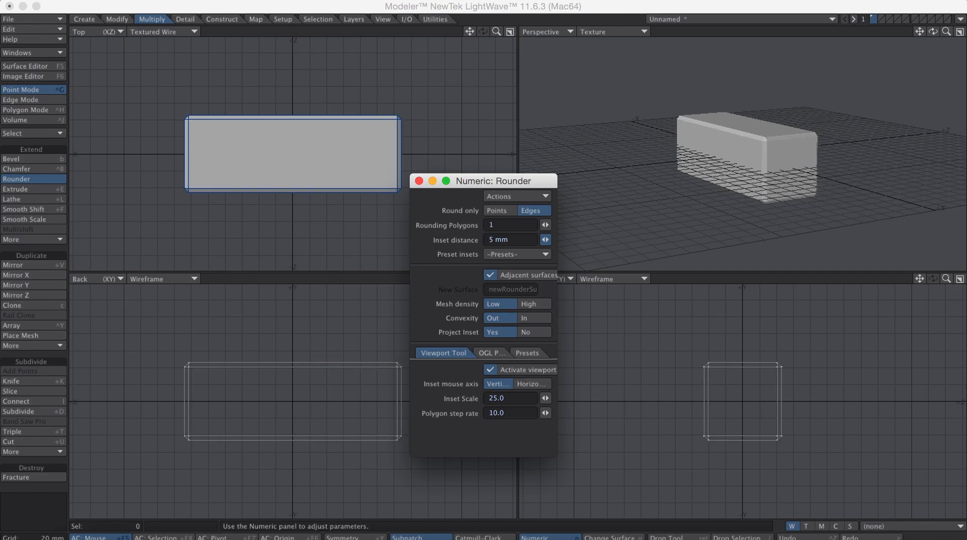
{"action": "left_click_drag", "start_coordinate": [545, 225], "coordinate": [551, 225]}
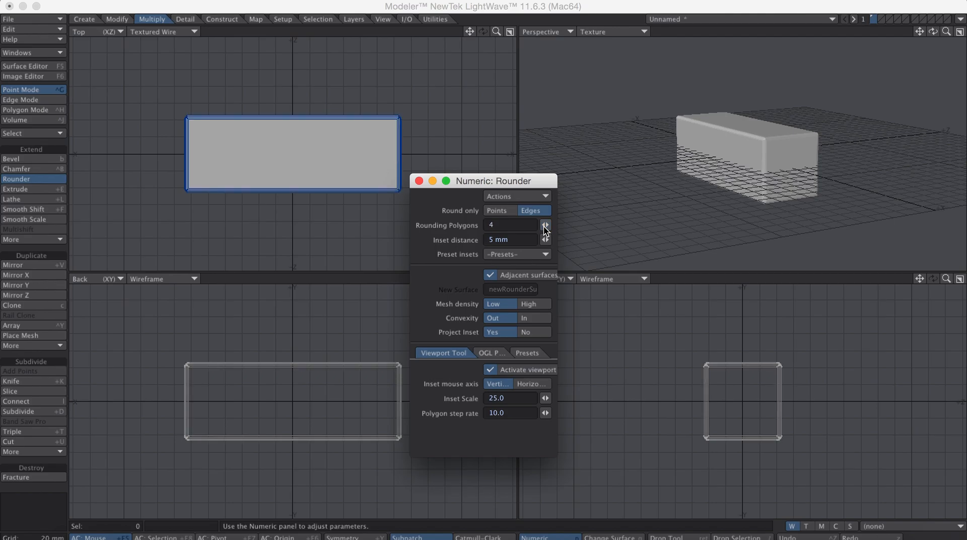
{"action": "left_click", "coordinate": [418, 180]}
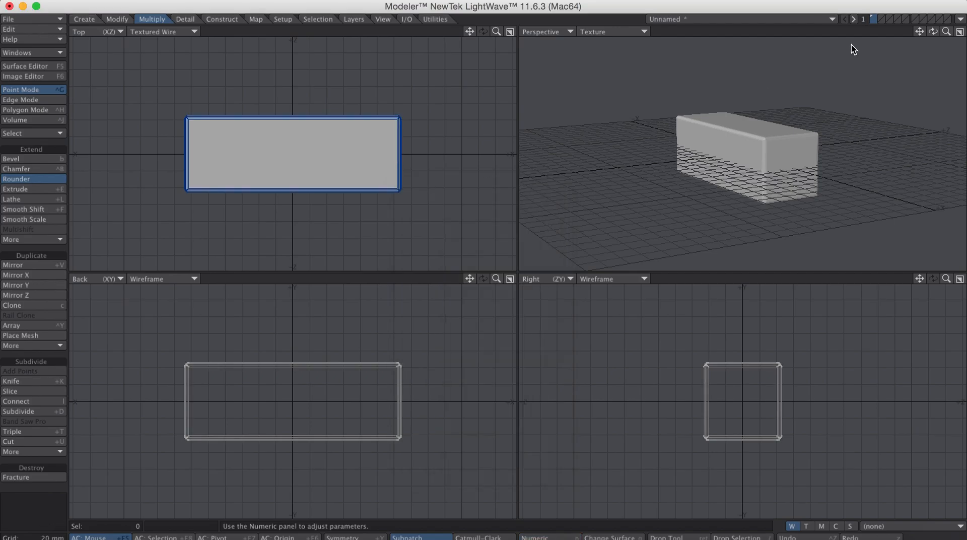
- Assign the whole box a surface named inner with the light grey colour 212, 212, 212
{"action": "mouse_move", "coordinate": [933, 31]}
{"action": "left_mouse_down"}
{"action": "mouse_move", "coordinate": [942, 35]}
{"action": "mouse_move", "coordinate": [920, 53]}
{"action": "mouse_move", "coordinate": [947, 47]}
{"action": "mouse_move", "coordinate": [937, 40]}
{"action": "mouse_move", "coordinate": [928, 49]}
{"action": "mouse_move", "coordinate": [943, 33]}
{"action": "mouse_move", "coordinate": [927, 50]}
{"action": "mouse_move", "coordinate": [936, 34]}
{"action": "left_mouse_up"}
{"action": "key", "text": "q"}
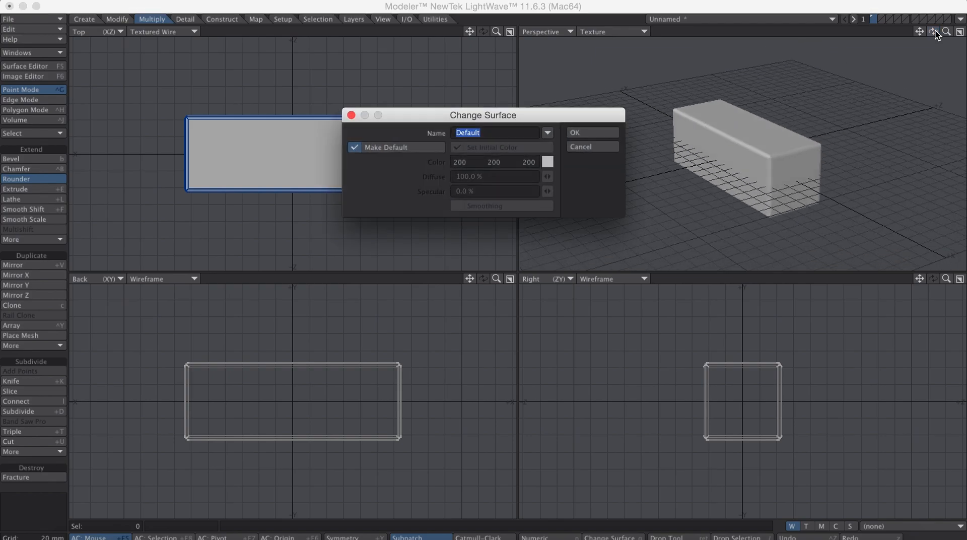
{"action": "left_click_drag", "start_coordinate": [504, 110], "coordinate": [508, 128]}
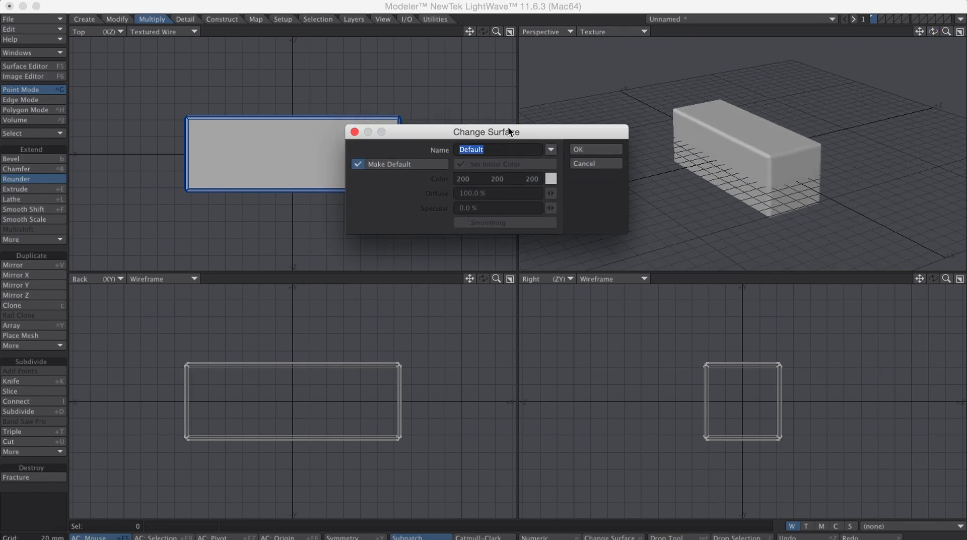
{"action": "key", "text": "BackSpace"}
{"action": "type", "text": "inner"}
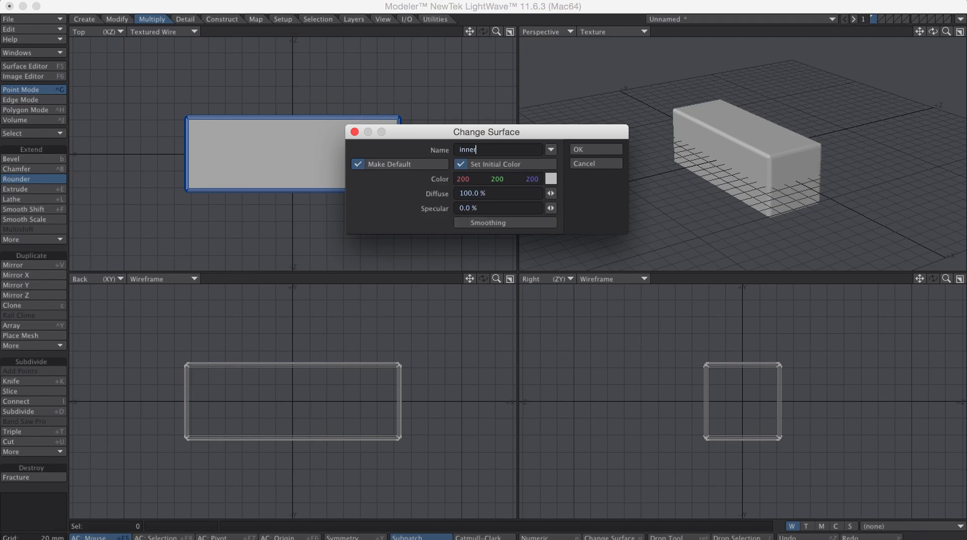
{"action": "left_click", "coordinate": [552, 178]}
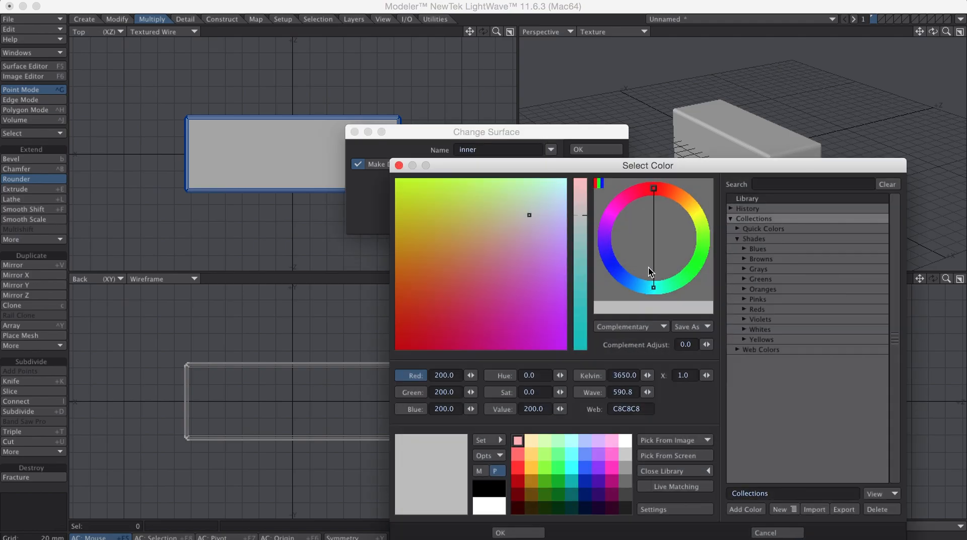
{"action": "left_click", "coordinate": [626, 465]}
{"action": "left_click", "coordinate": [625, 454]}
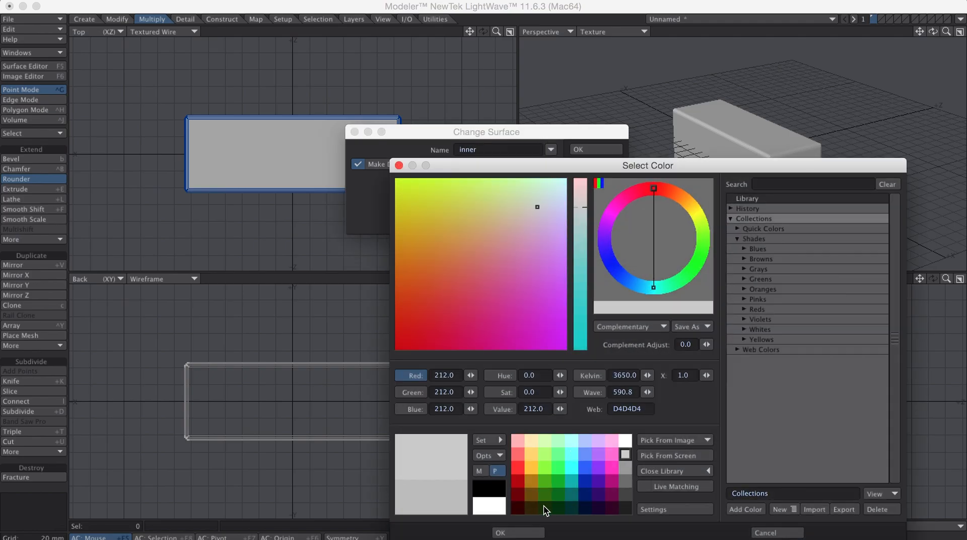
{"action": "left_click", "coordinate": [518, 526]}
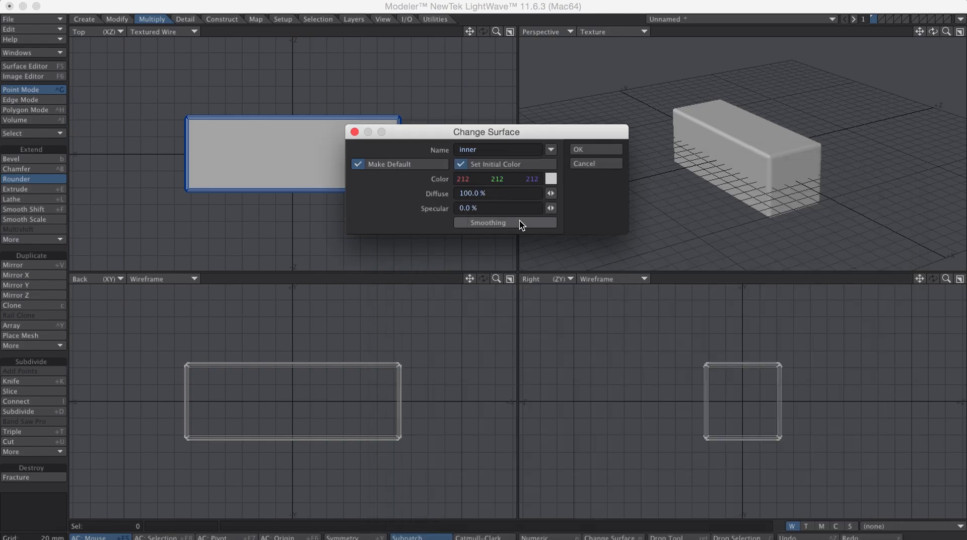
{"action": "left_click", "coordinate": [596, 149]}
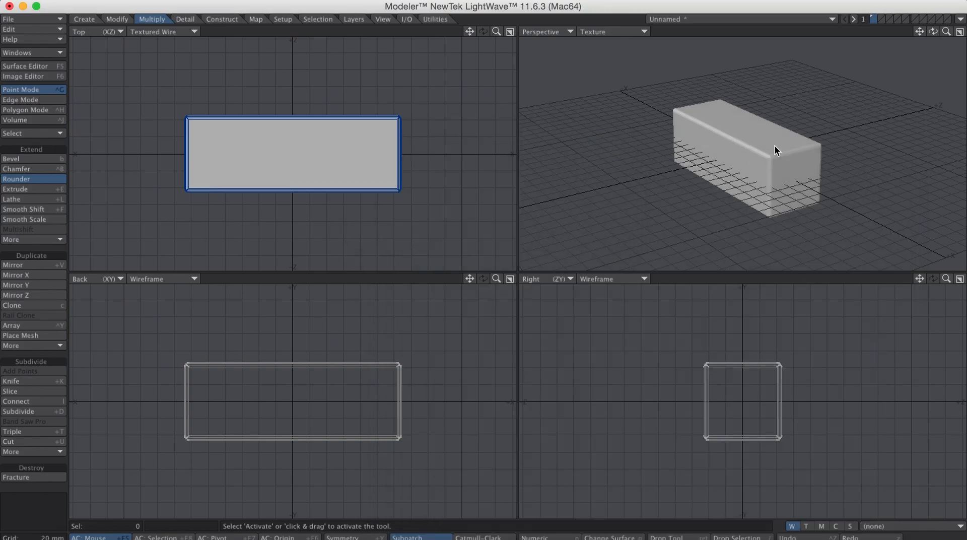
- Select the two large polygons on the box's opposite long vertical sides
{"action": "key", "text": "space"}
{"action": "key", "text": "space"}
{"action": "key", "text": "space"}
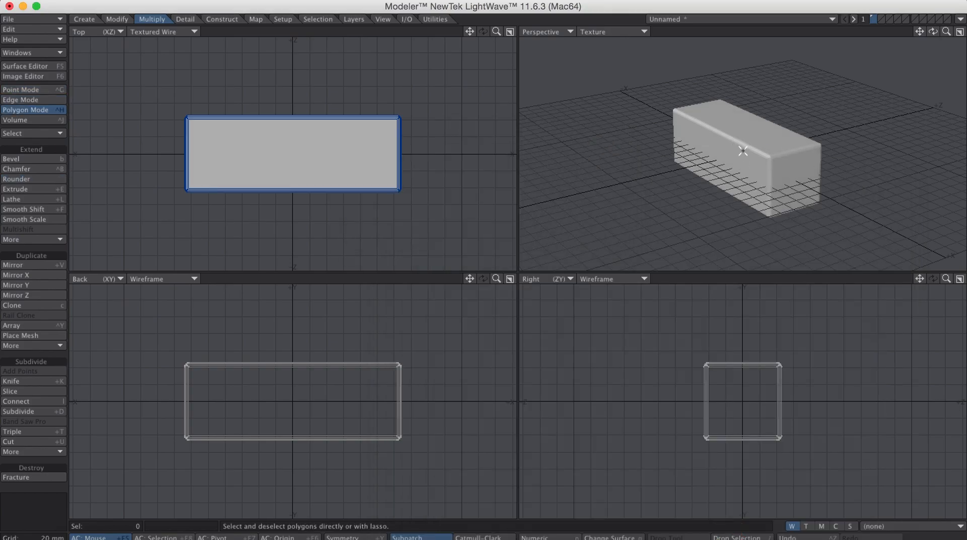
{"action": "left_click", "coordinate": [739, 160]}
{"action": "left_click_drag", "start_coordinate": [934, 31], "coordinate": [806, 142]}
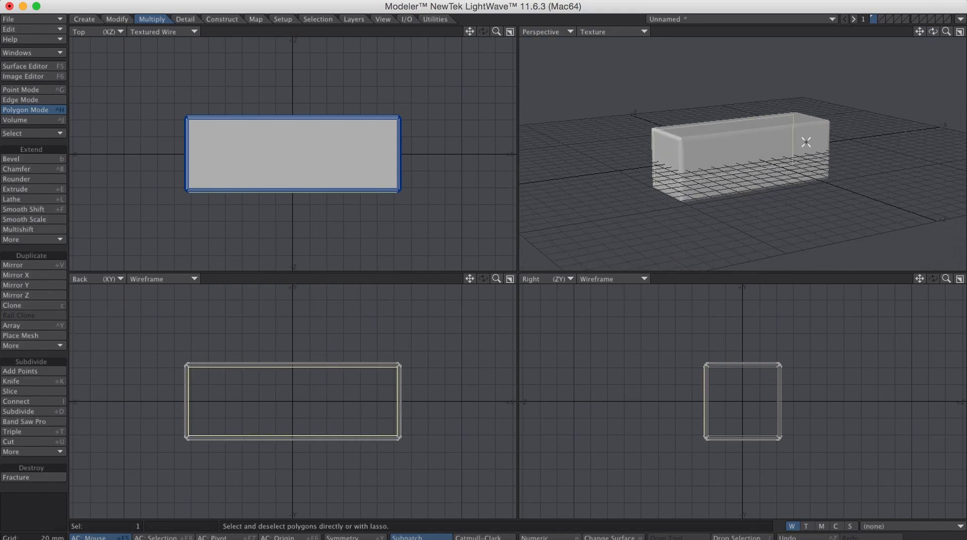
{"action": "left_click", "coordinate": [759, 155]}
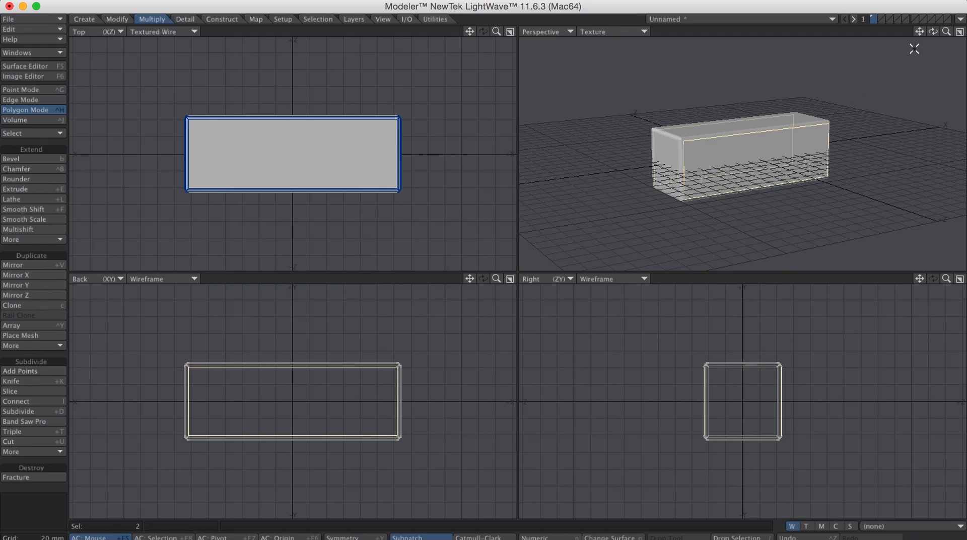
- Assign the selected long side polygons a surface named brick with the dark brown colour 64, 48, 0, and clear the selection
{"action": "mouse_move", "coordinate": [934, 32]}
{"action": "left_mouse_down"}
{"action": "mouse_move", "coordinate": [927, 12]}
{"action": "mouse_move", "coordinate": [931, 36]}
{"action": "mouse_move", "coordinate": [887, 41]}
{"action": "mouse_move", "coordinate": [934, 31]}
{"action": "left_mouse_up"}
{"action": "key", "text": "q"}
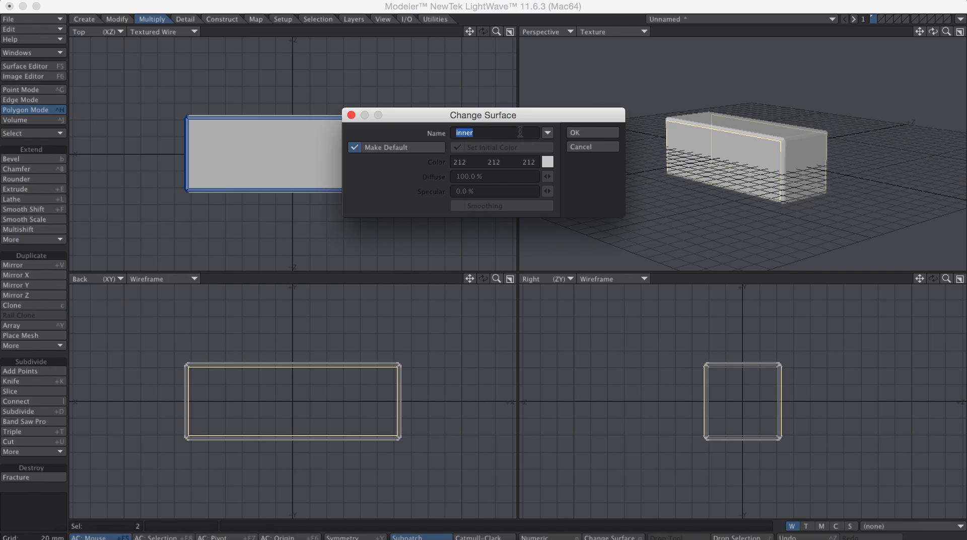
{"action": "type", "text": "brick"}
{"action": "left_click", "coordinate": [553, 163]}
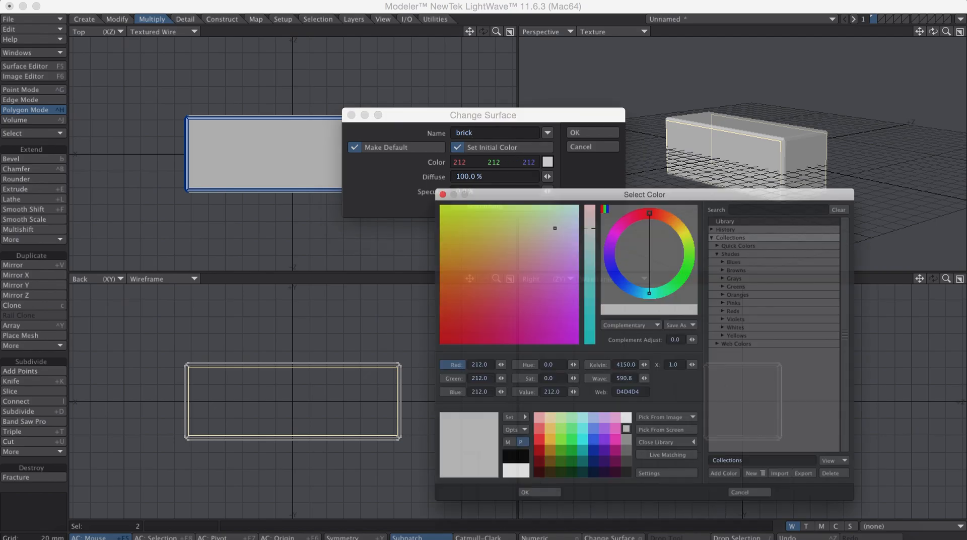
{"action": "left_click", "coordinate": [527, 503]}
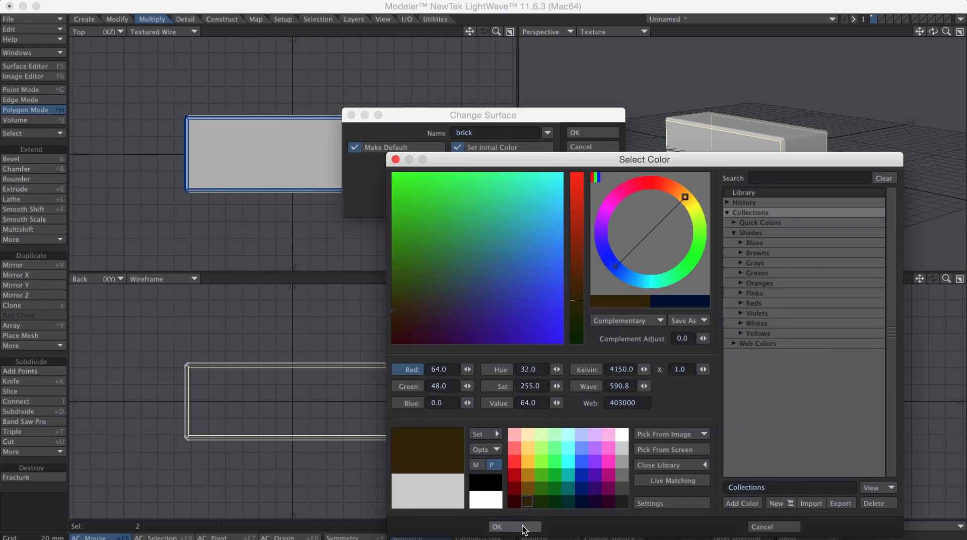
{"action": "left_click", "coordinate": [527, 526]}
{"action": "left_click", "coordinate": [598, 135]}
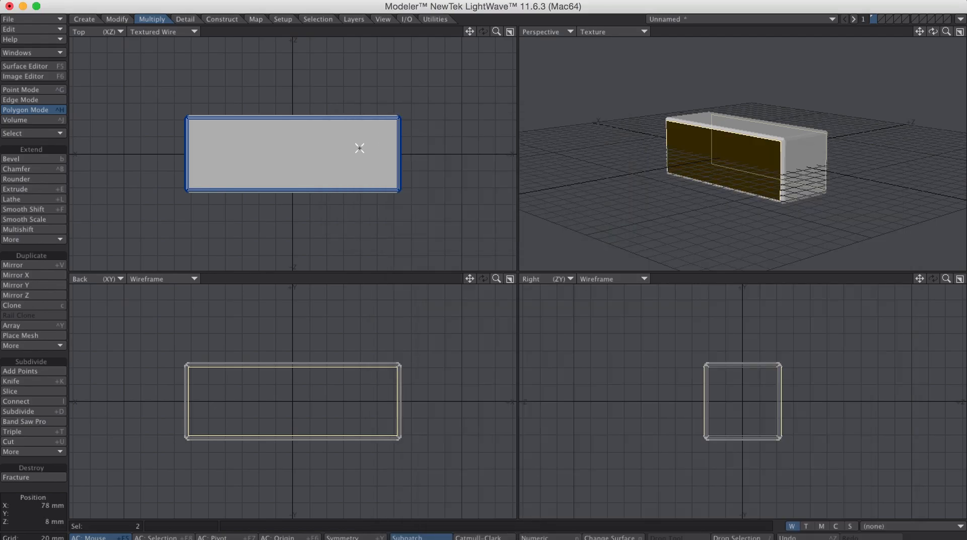
{"action": "left_click", "coordinate": [155, 290]}
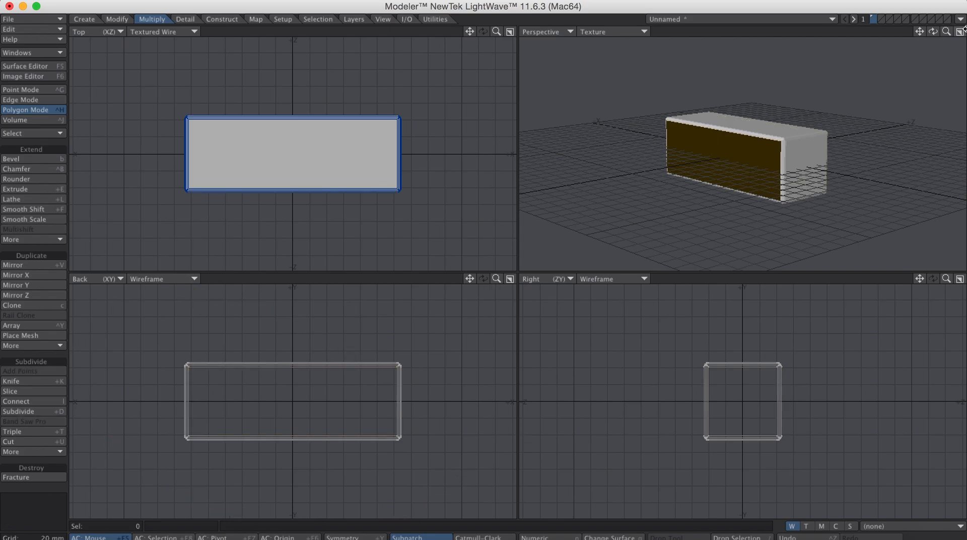
- Stretch the brick along X about its centre to make it slightly shorter
{"action": "mouse_move", "coordinate": [933, 32]}
{"action": "left_mouse_down"}
{"action": "mouse_move", "coordinate": [958, 32]}
{"action": "mouse_move", "coordinate": [957, 56]}
{"action": "mouse_move", "coordinate": [953, 35]}
{"action": "mouse_move", "coordinate": [964, 33]}
{"action": "mouse_move", "coordinate": [938, 34]}
{"action": "left_mouse_up"}
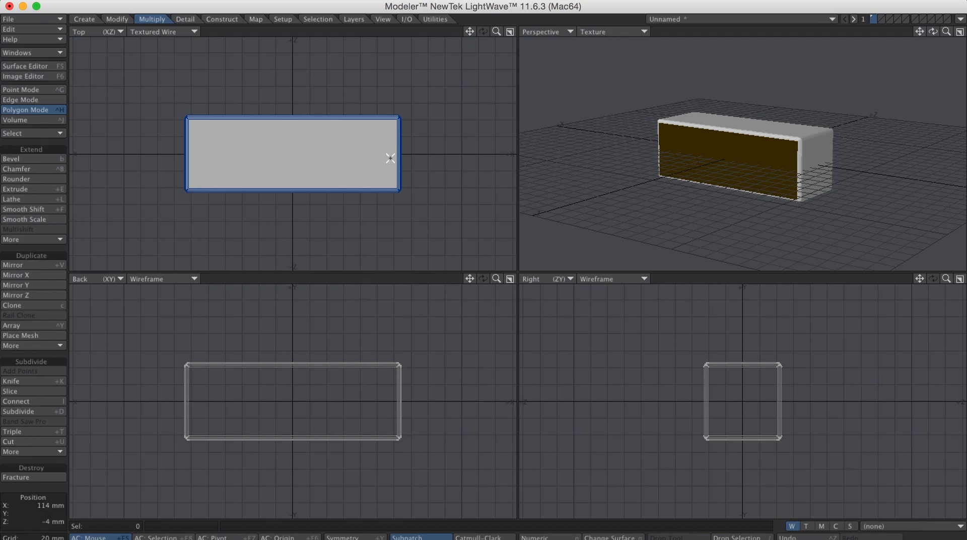
{"action": "key", "text": "h"}
{"action": "left_click_drag", "start_coordinate": [301, 152], "coordinate": [282, 150]}
{"action": "left_click_drag", "start_coordinate": [318, 147], "coordinate": [315, 147]}
{"action": "key", "text": "Return"}
{"action": "left_click_drag", "start_coordinate": [932, 33], "coordinate": [898, 31]}
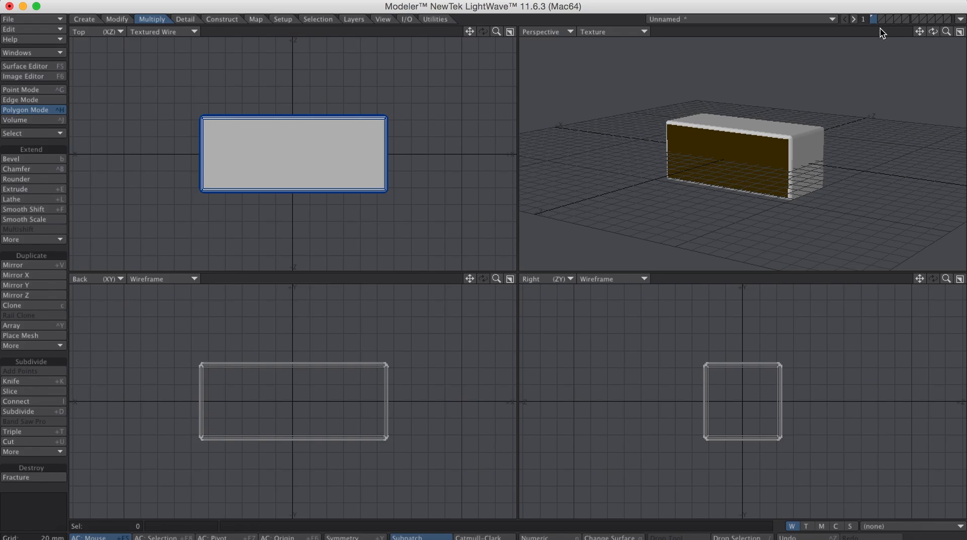
- Array the brick into a row of 14 along X with automatic offset, and centre the row on the origin
{"action": "left_click", "coordinate": [125, 22]}
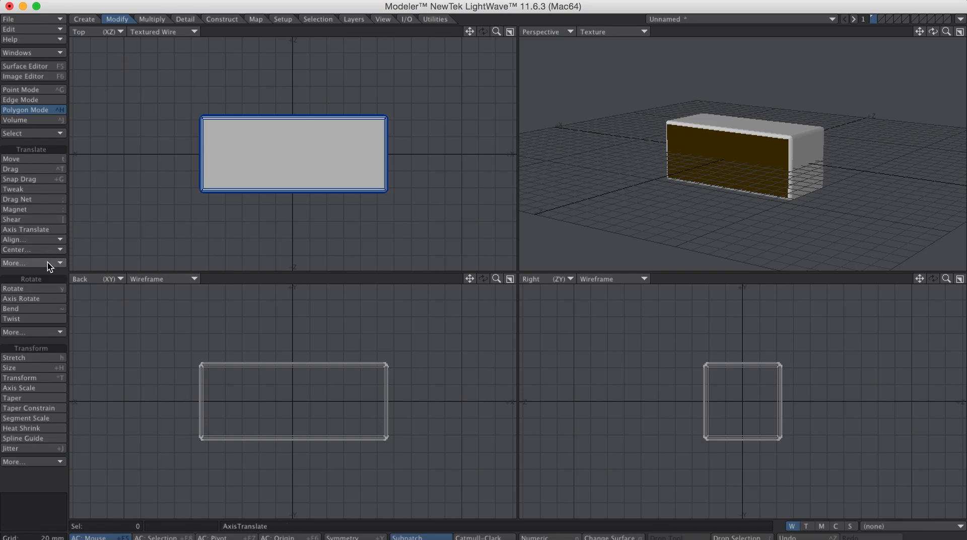
{"action": "left_click", "coordinate": [155, 18]}
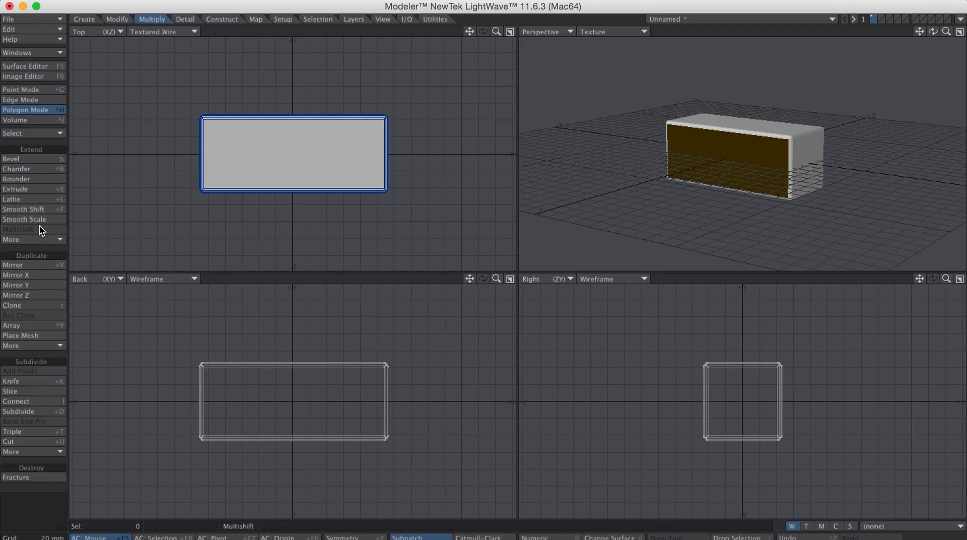
{"action": "left_click", "coordinate": [33, 324]}
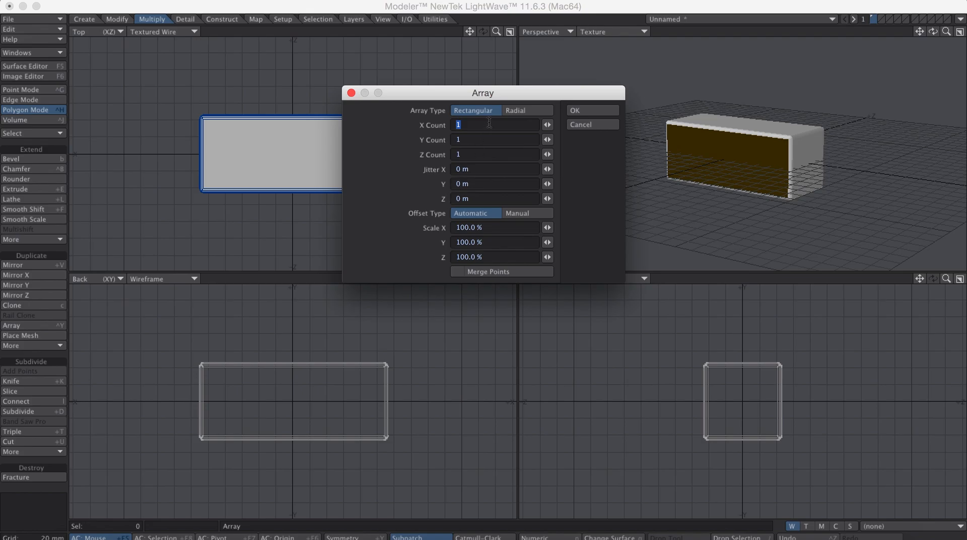
{"action": "type", "text": "1"}
{"action": "left_click", "coordinate": [600, 109]}
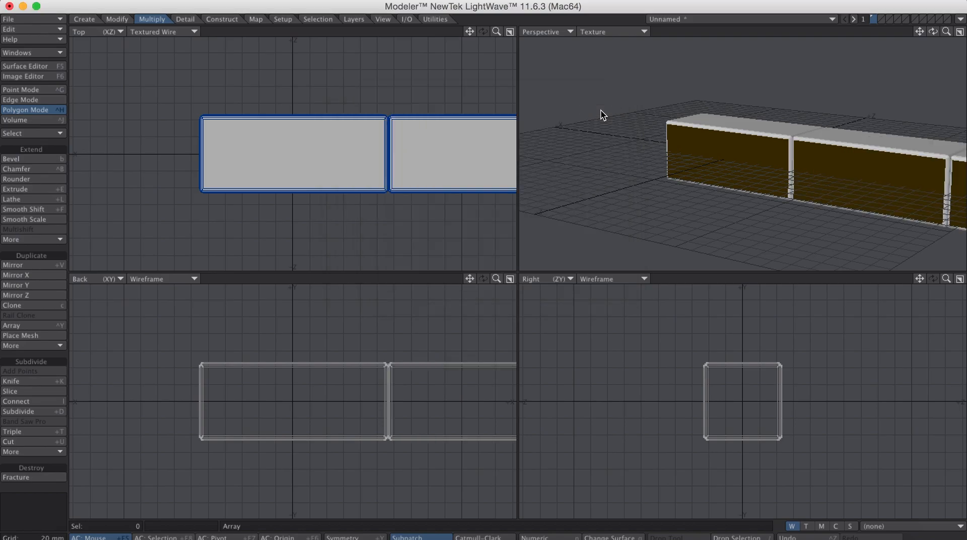
{"action": "left_click_drag", "start_coordinate": [946, 31], "coordinate": [862, 31]}
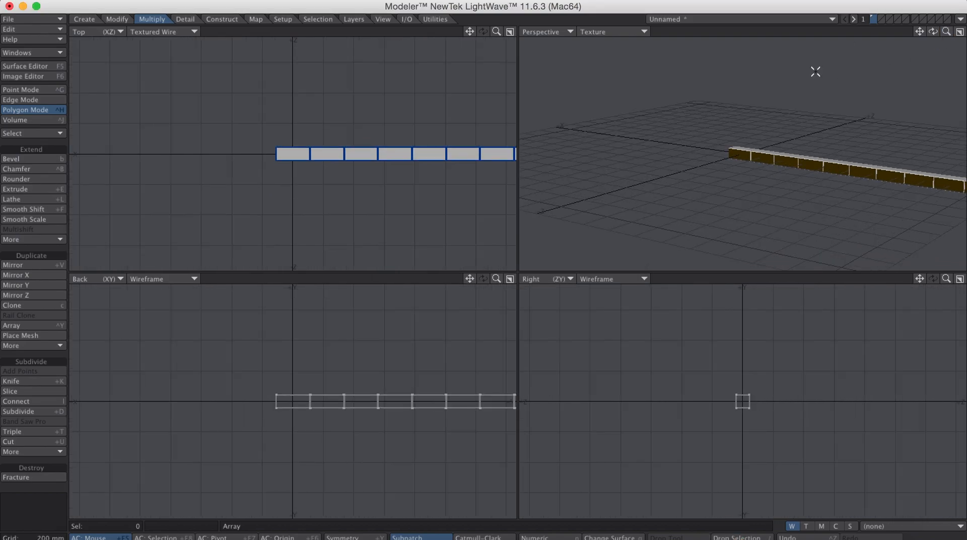
{"action": "key", "text": "F2"}
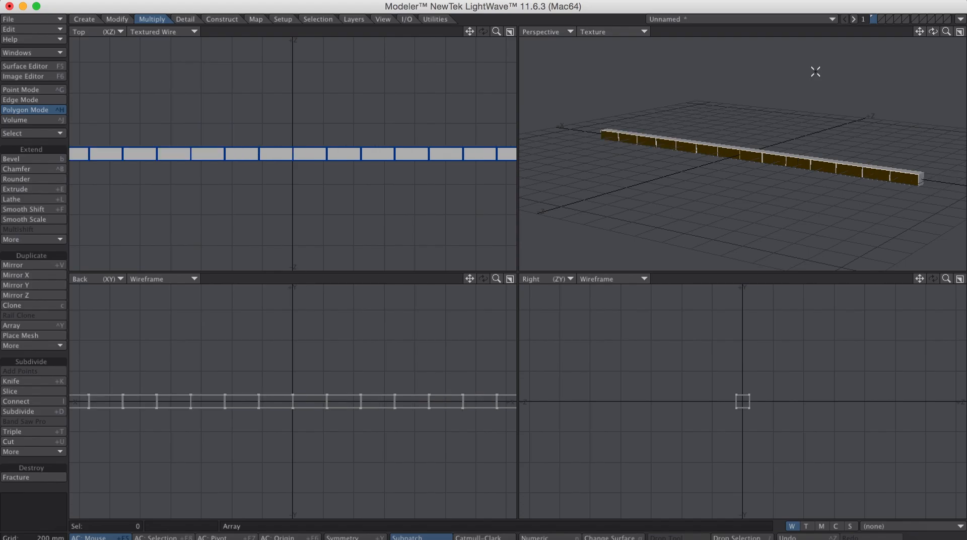
- Copy the brick row into the second layer, show the original in the background, and move the copy down about 100 mm
{"action": "left_click", "coordinate": [883, 16]}
{"action": "key", "text": "ctrl+v"}
{"action": "left_click", "coordinate": [876, 21]}
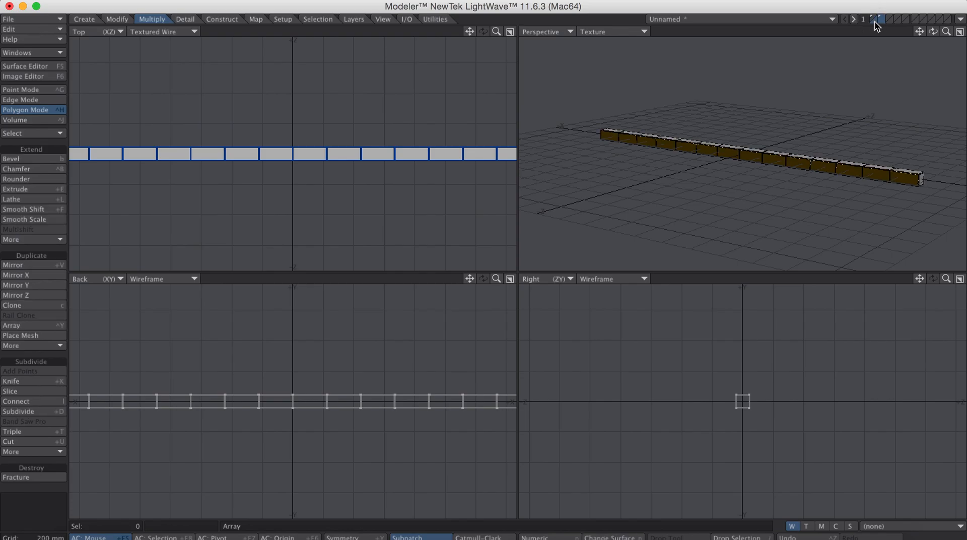
{"action": "key", "text": "t"}
{"action": "left_click_drag", "start_coordinate": [292, 401], "coordinate": [292, 417]}
{"action": "left_click_drag", "start_coordinate": [308, 382], "coordinate": [308, 385]}
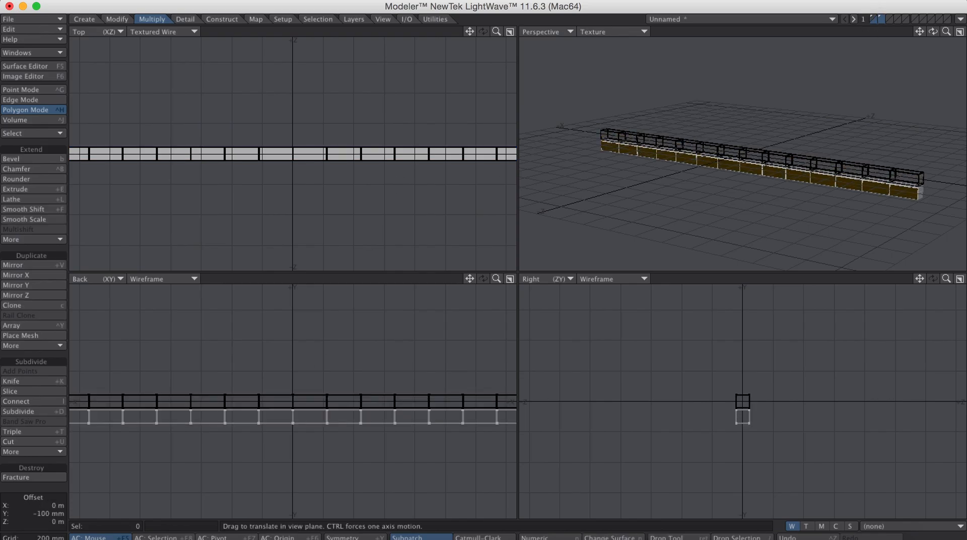
{"action": "key", "text": "Return"}
- Raise the lower row in two fine moves of about 6 mm and 2 mm to nearly close the gap beneath the original row
{"action": "left_click_drag", "start_coordinate": [497, 278], "coordinate": [555, 278]}
{"action": "key", "text": "t"}
{"action": "left_click_drag", "start_coordinate": [313, 463], "coordinate": [313, 449]}
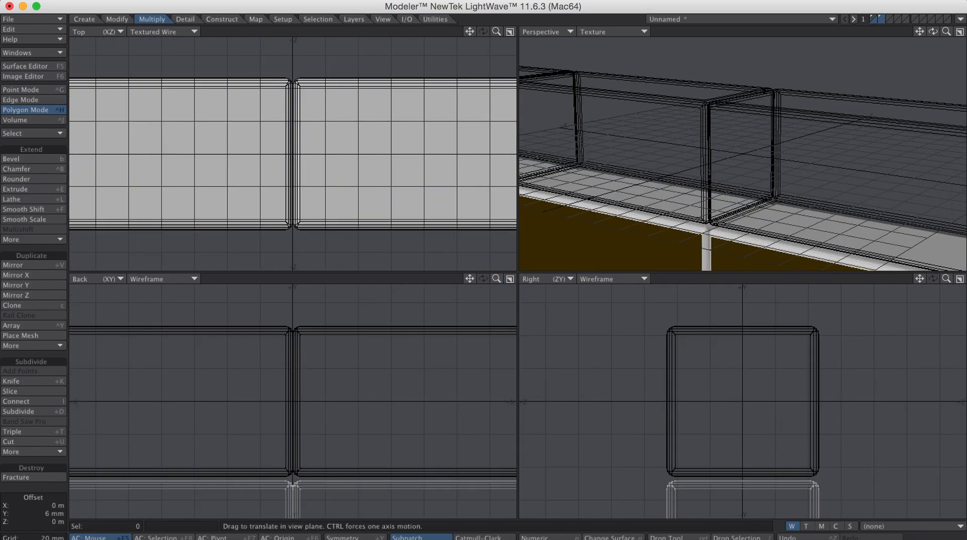
{"action": "left_click_drag", "start_coordinate": [496, 279], "coordinate": [502, 39]}
{"action": "left_click_drag", "start_coordinate": [399, 382], "coordinate": [399, 371]}
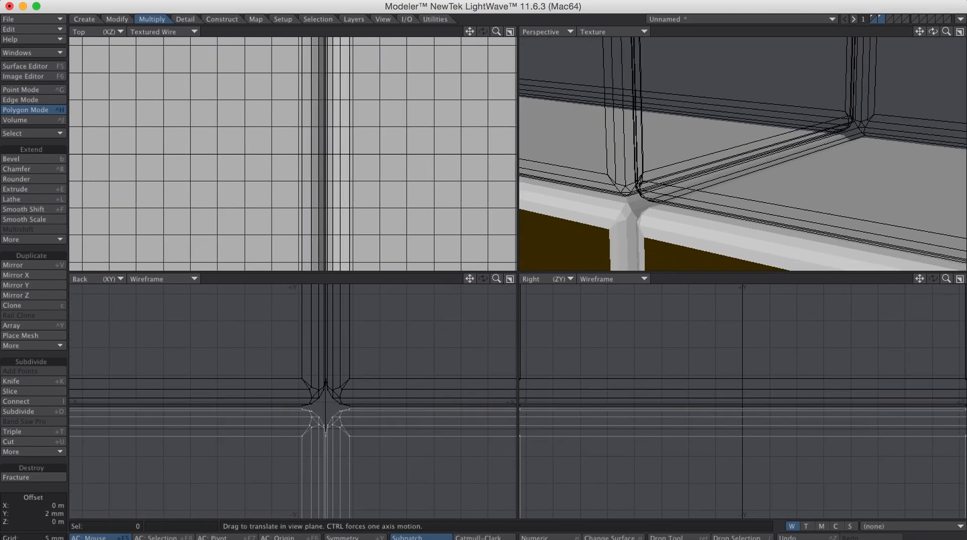
{"action": "key", "text": "Return"}
- Shift the lower row about half a brick length in the -X direction to stagger the vertical joints
{"action": "left_click_drag", "start_coordinate": [947, 31], "coordinate": [859, 31]}
{"action": "key", "text": "t"}
{"action": "left_click_drag", "start_coordinate": [366, 151], "coordinate": [334, 152]}
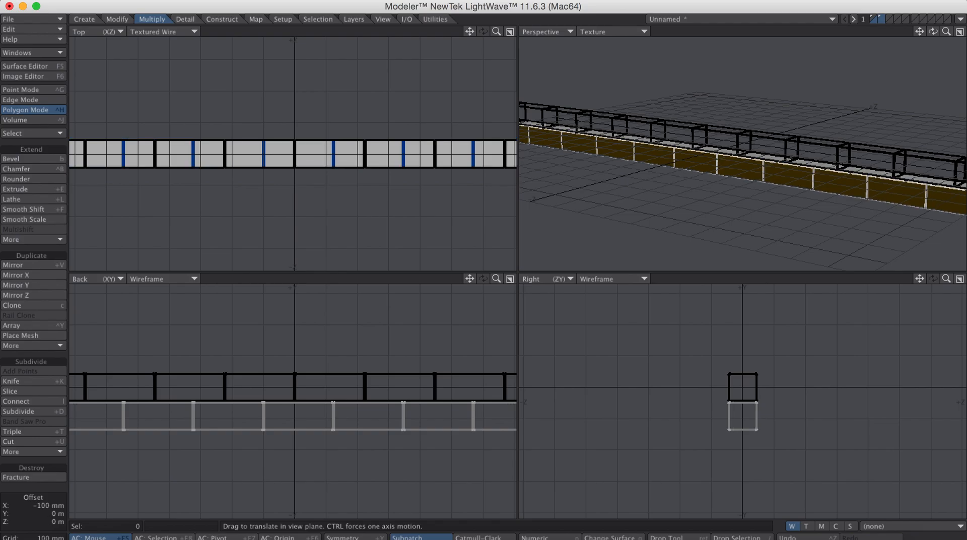
{"action": "left_click_drag", "start_coordinate": [372, 151], "coordinate": [368, 151]}
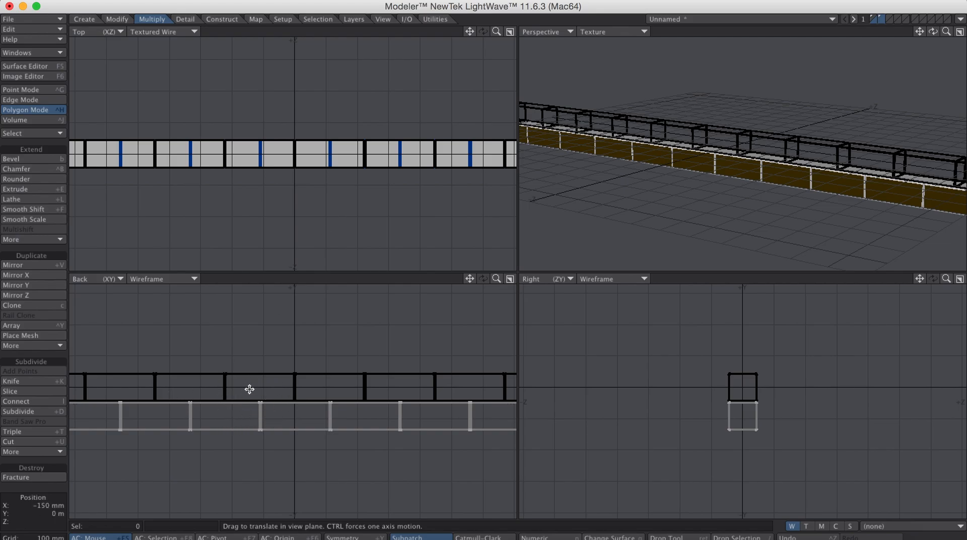
- Transfer the staggered lower row from the second layer into the first layer with the original row
{"action": "left_click", "coordinate": [873, 18]}
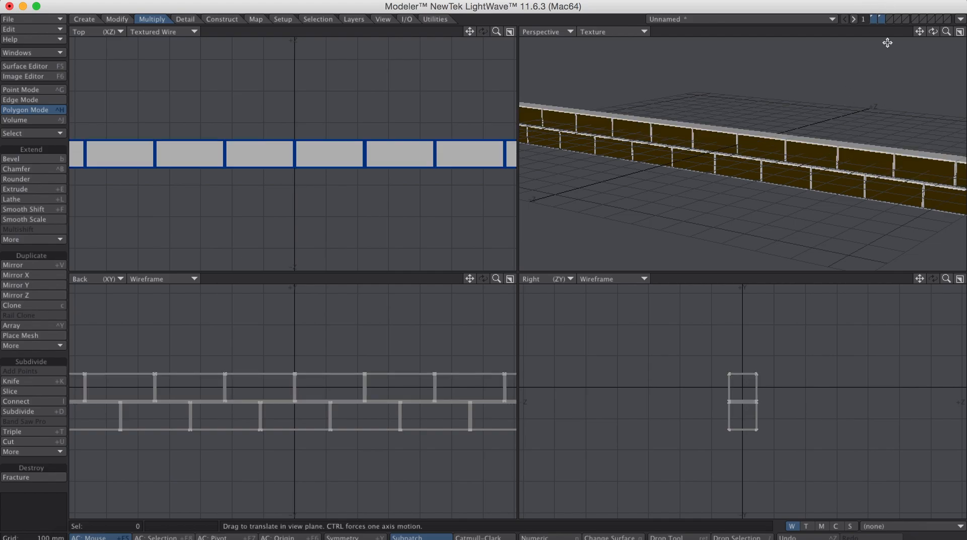
{"action": "left_click", "coordinate": [875, 18]}
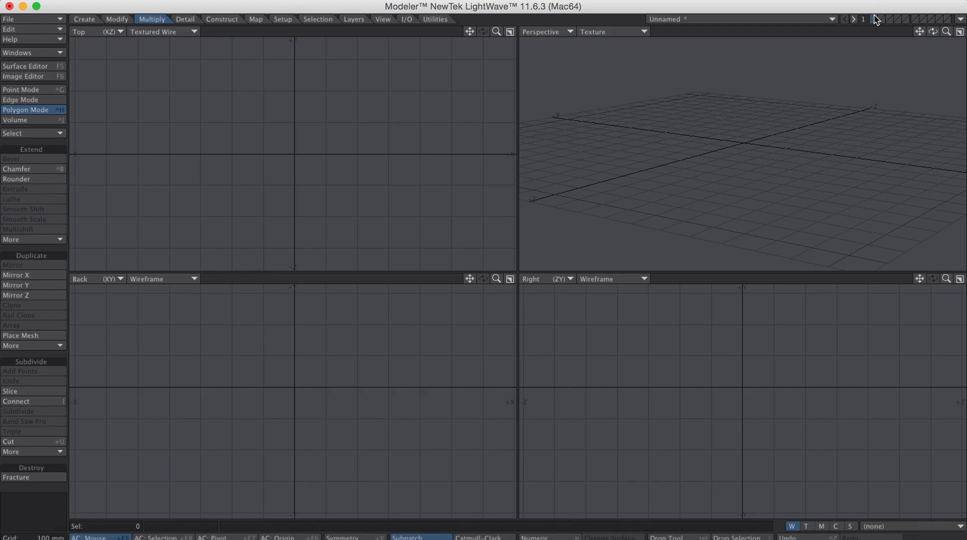
{"action": "left_click", "coordinate": [874, 19]}
- Array the two staggered rows upward along Y with an X count of 1 to build a wall of 16 courses
{"action": "left_click_drag", "start_coordinate": [946, 32], "coordinate": [895, 32]}
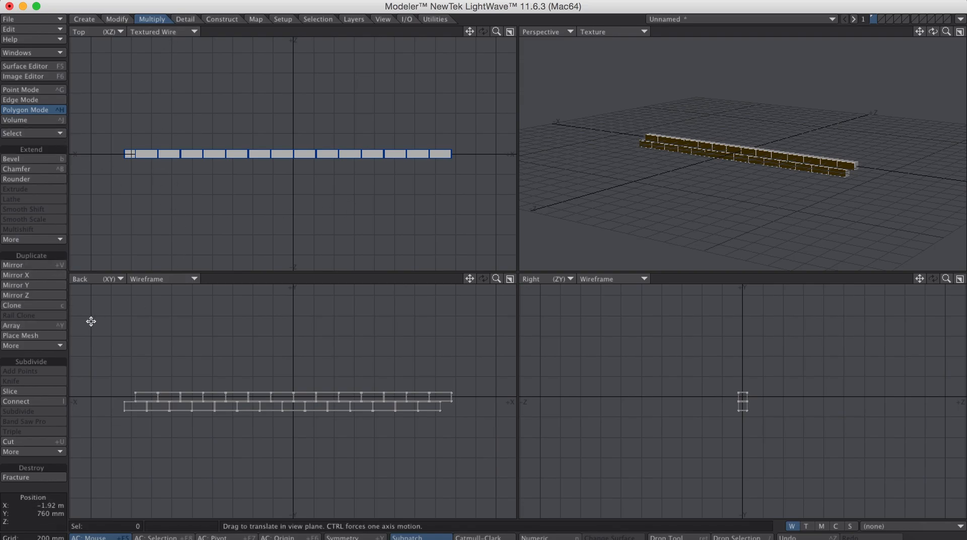
{"action": "left_click", "coordinate": [59, 325]}
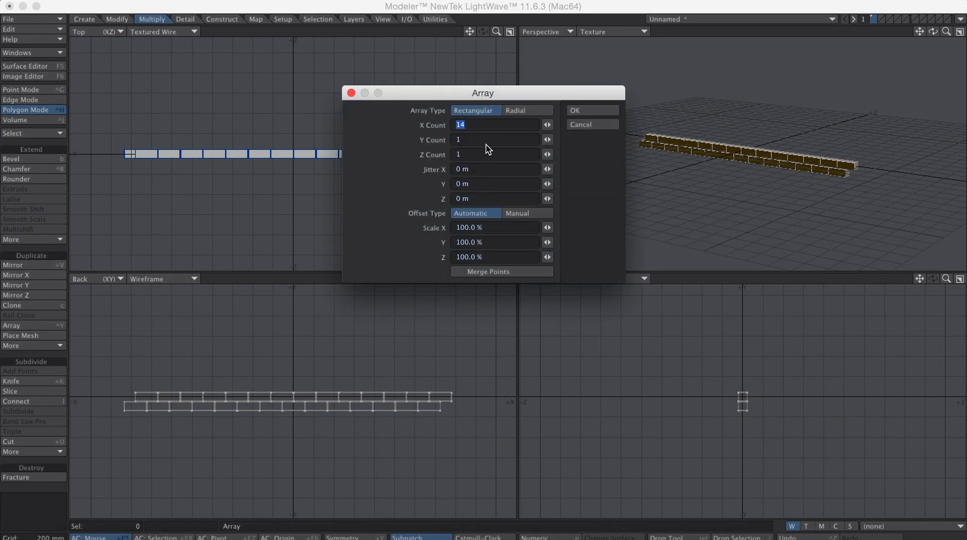
{"action": "type", "text": "1"}
{"action": "key", "text": "Tab"}
{"action": "left_click", "coordinate": [583, 109]}
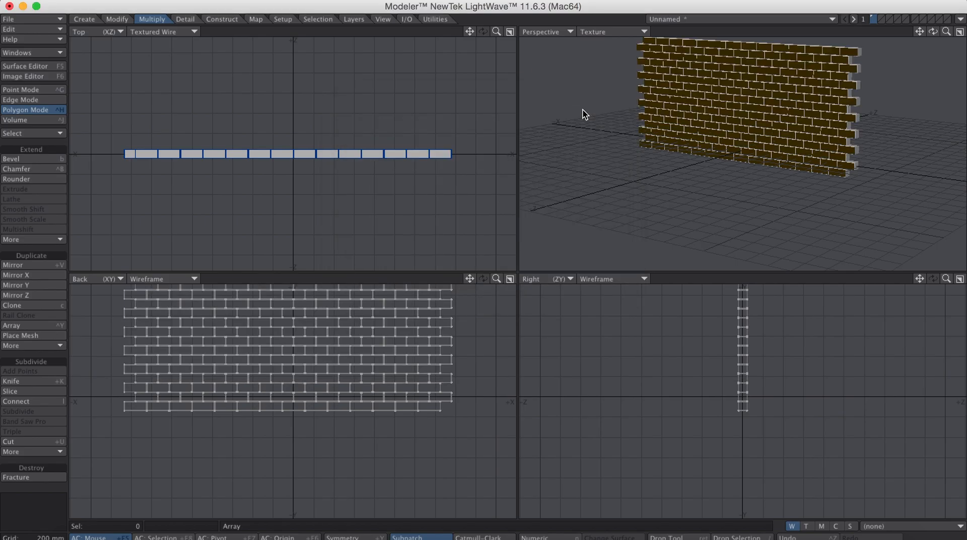
- Save the finished wall object under the name brick wall
{"action": "left_click_drag", "start_coordinate": [920, 31], "coordinate": [888, 88]}
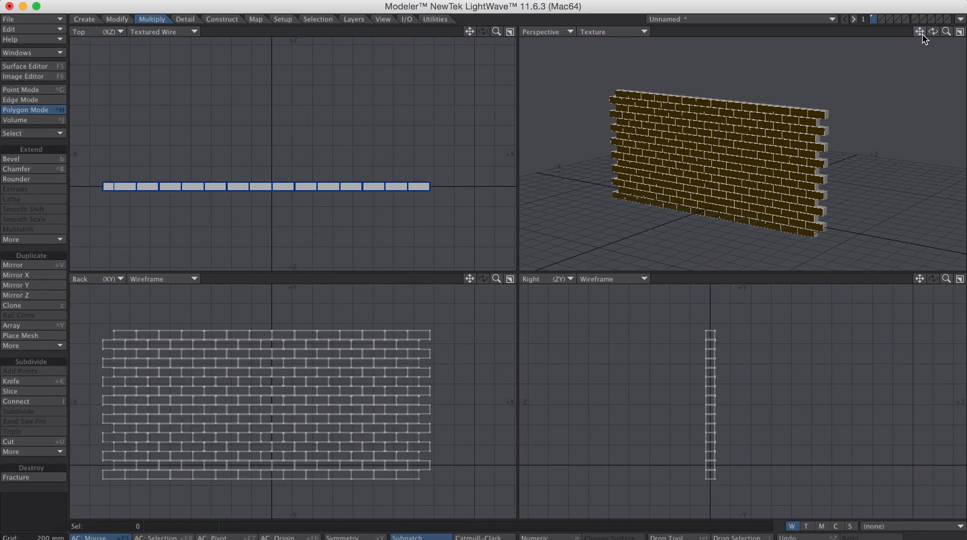
{"action": "left_click_drag", "start_coordinate": [933, 31], "coordinate": [901, 37]}
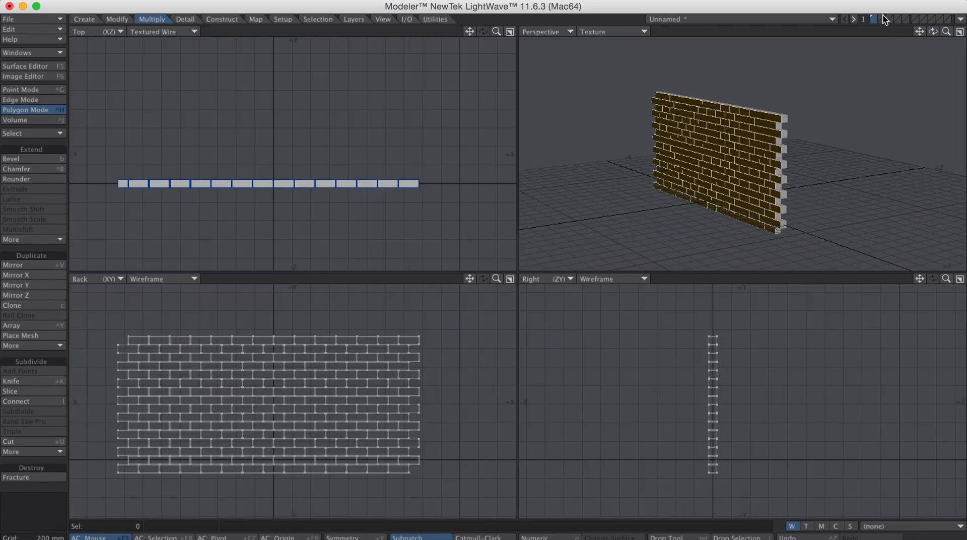
{"action": "key", "text": "shift+s"}
{"action": "type", "text": "brick wall"}
{"action": "key", "text": "Return"}
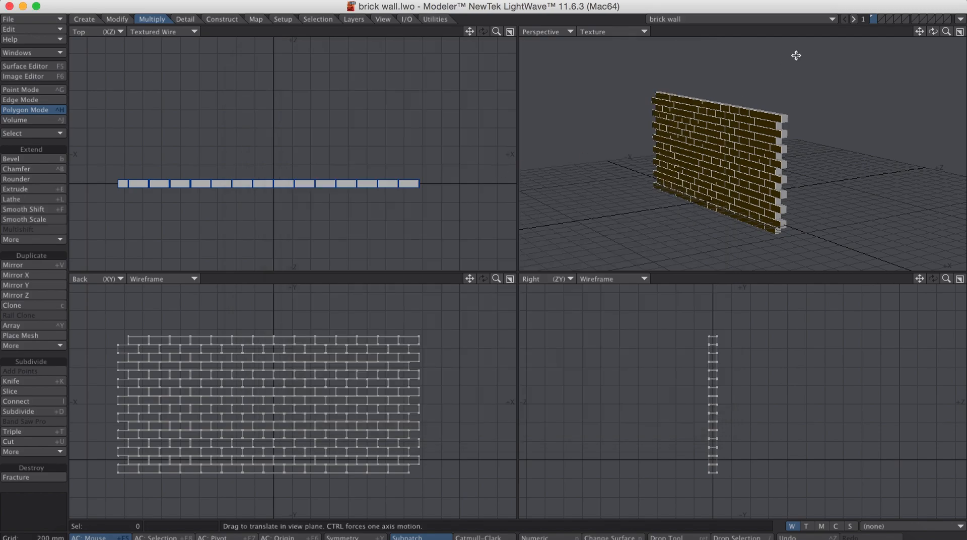
- Start a tessellated ball in the empty second layer, with the brick wall shown in the background
{"action": "left_click_drag", "start_coordinate": [933, 32], "coordinate": [902, 32]}
{"action": "left_click", "coordinate": [881, 19]}
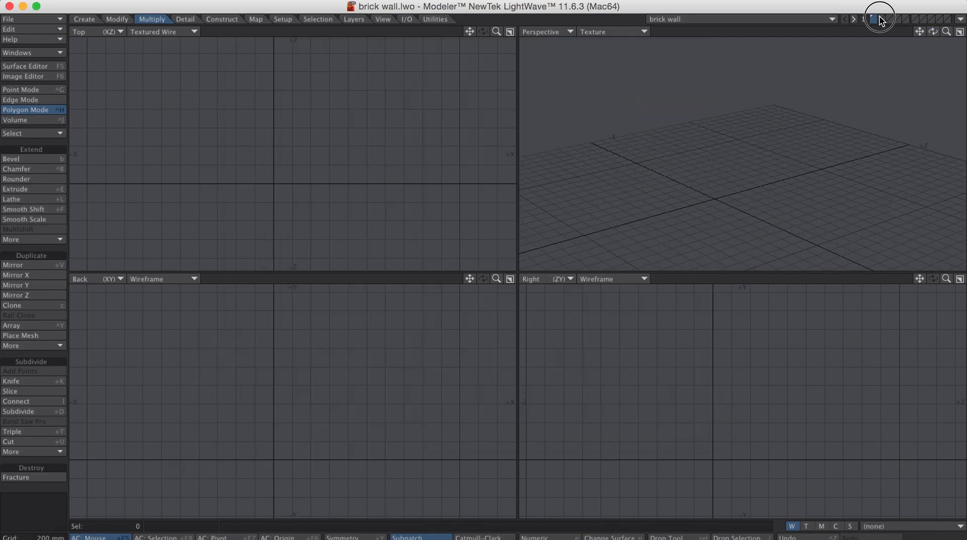
{"action": "left_click", "coordinate": [876, 22]}
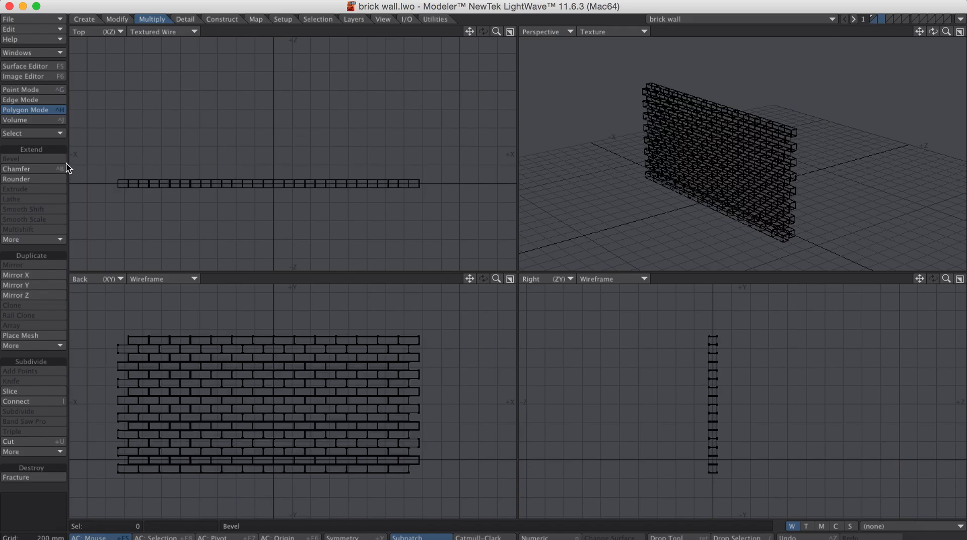
{"action": "left_click", "coordinate": [88, 19]}
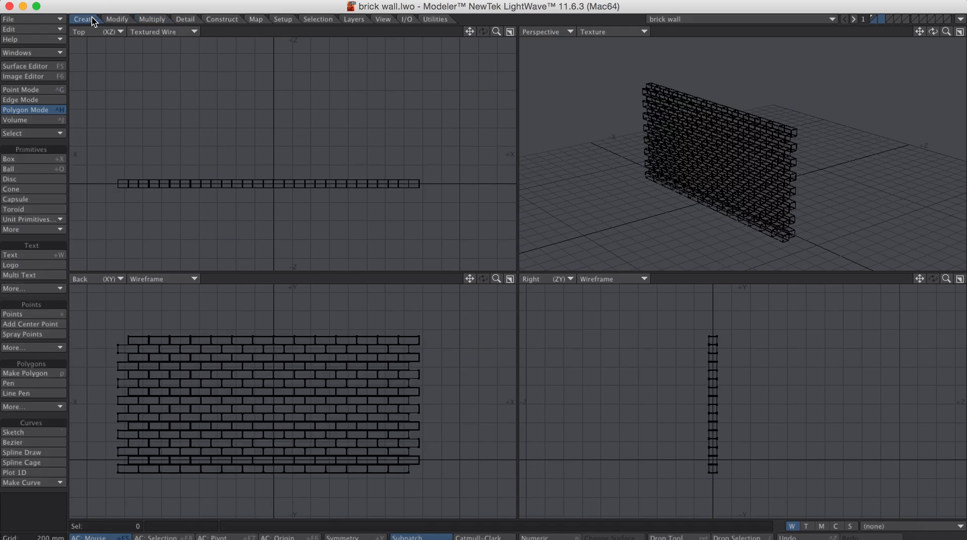
{"action": "left_click", "coordinate": [35, 169]}
{"action": "key", "text": "n"}
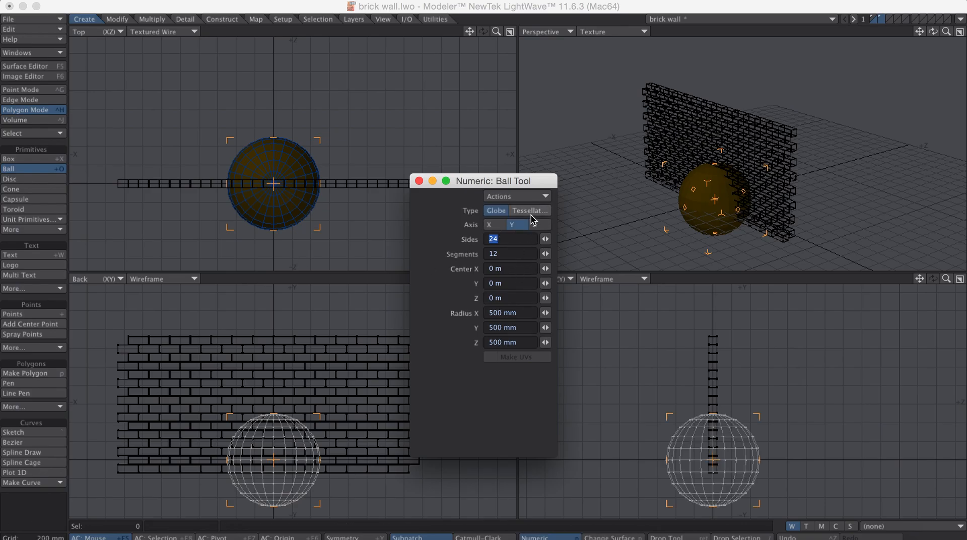
{"action": "left_click", "coordinate": [530, 212]}
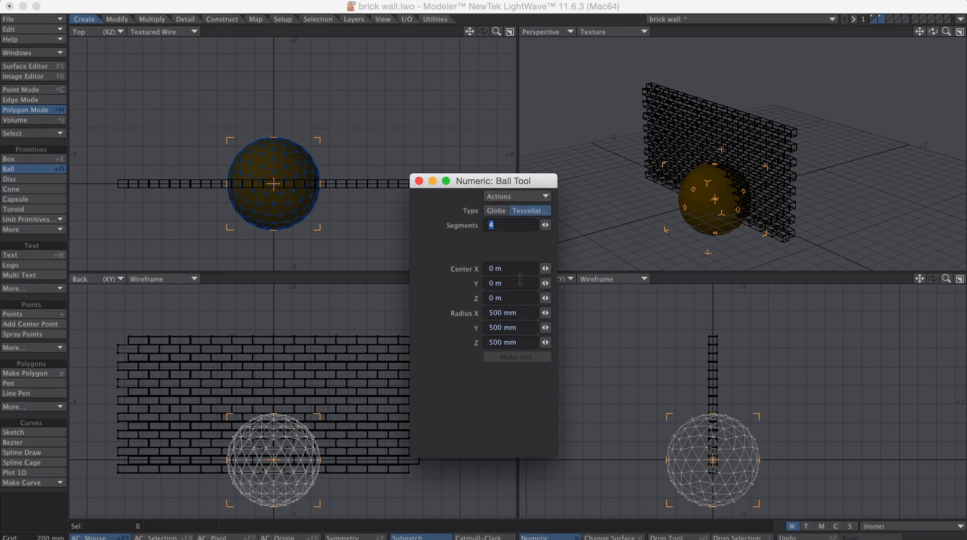
- Set the ball's radius to 200 mm on the X, Y and Z axes
{"action": "left_click", "coordinate": [488, 317]}
{"action": "left_click", "coordinate": [534, 313]}
{"action": "type", "text": "2"}
{"action": "key", "text": "Tab"}
{"action": "type", "text": "200 mm"}
{"action": "key", "text": "Tab"}
{"action": "type", "text": "20"}
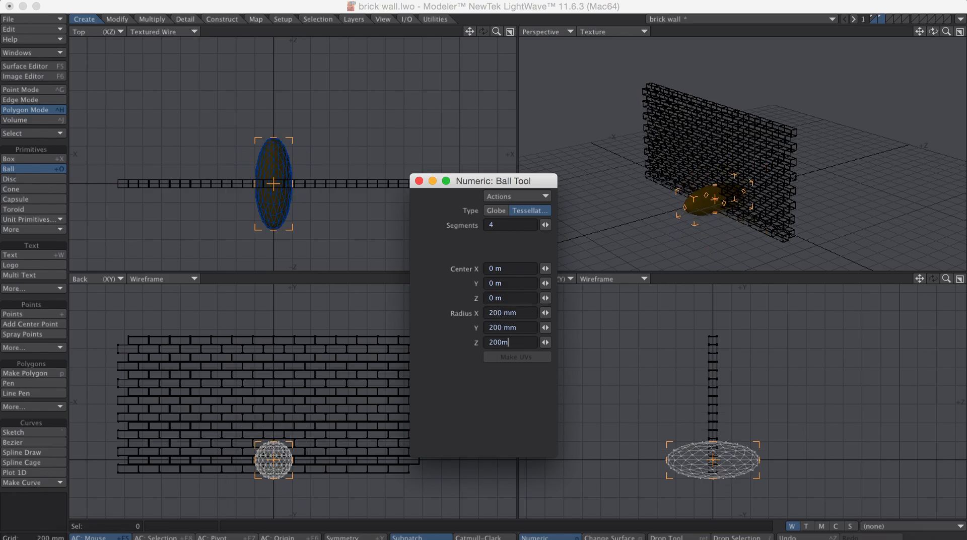
{"action": "type", "text": "0 mm"}
{"action": "key", "text": "Return"}
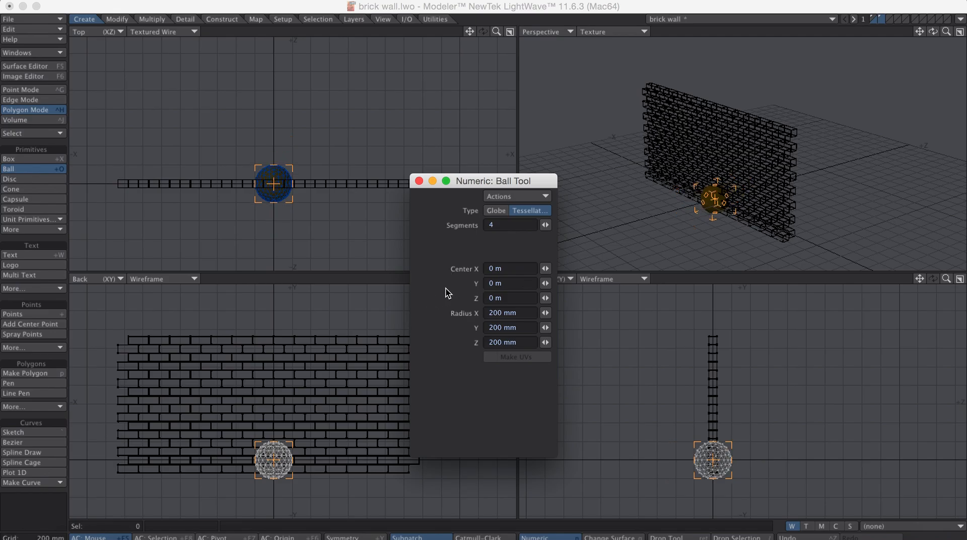
- Set the ball's radius to 100 mm on the X, Y and Z axes
{"action": "left_click", "coordinate": [527, 313]}
{"action": "type", "text": "100"}
{"action": "key", "text": "Tab"}
{"action": "type", "text": "100"}
{"action": "key", "text": "Tab"}
{"action": "type", "text": ".1m"}
{"action": "key", "text": "Return"}
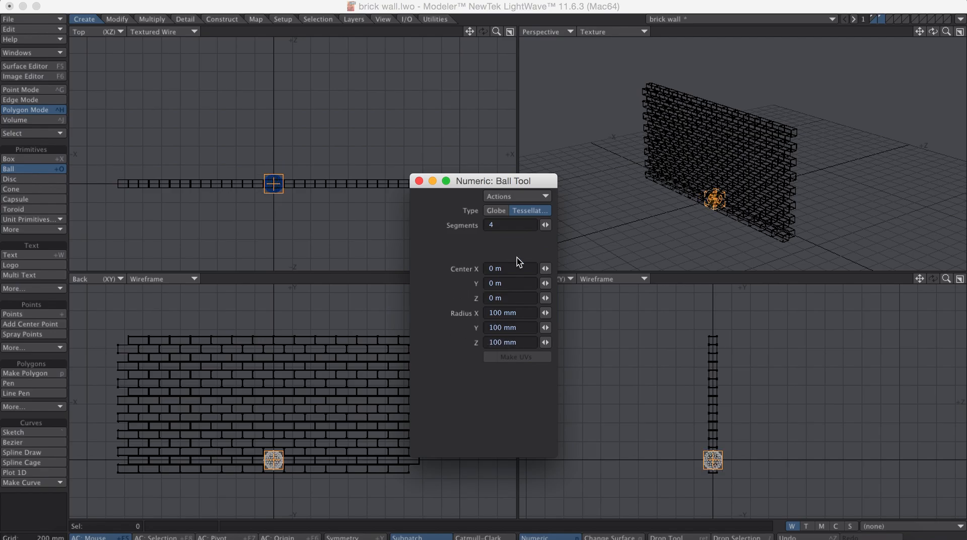
- Name the wall's layer brick wall and the second layer ball
{"action": "left_click", "coordinate": [418, 181]}
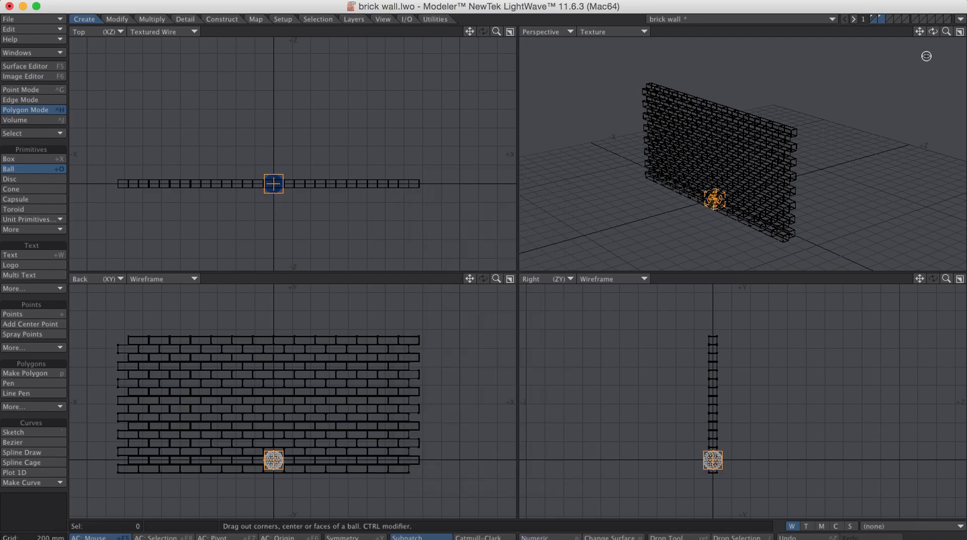
{"action": "left_click_drag", "start_coordinate": [933, 32], "coordinate": [892, 20]}
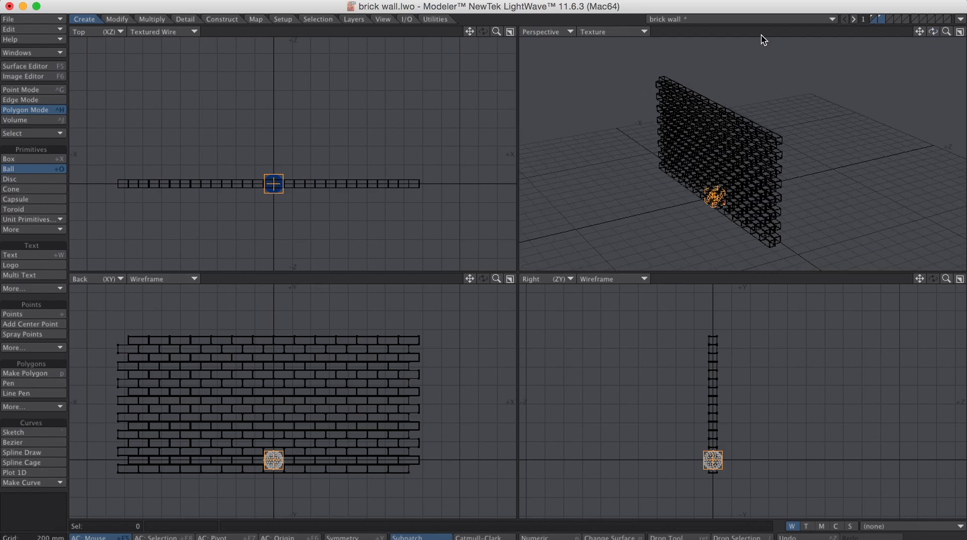
{"action": "key", "text": "F7"}
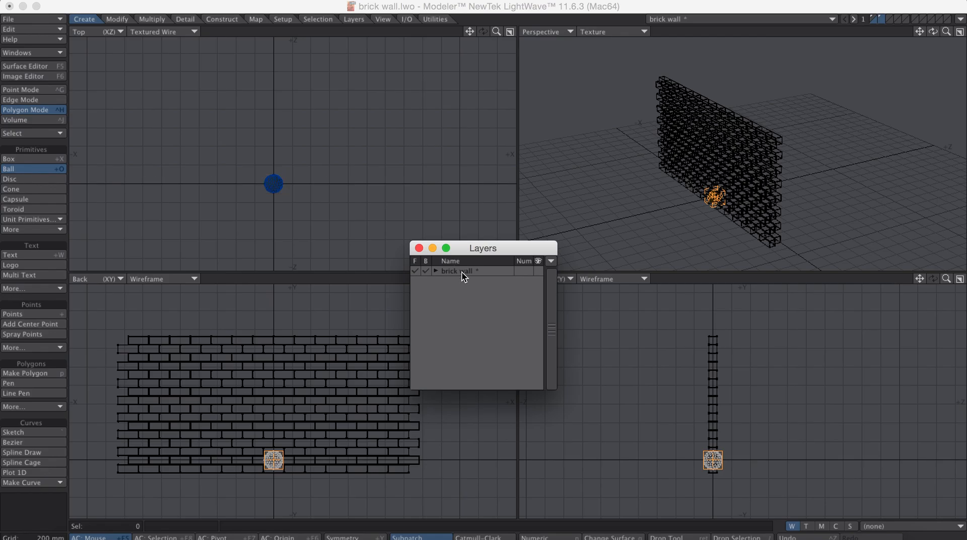
{"action": "left_click", "coordinate": [464, 272]}
{"action": "left_click", "coordinate": [437, 271]}
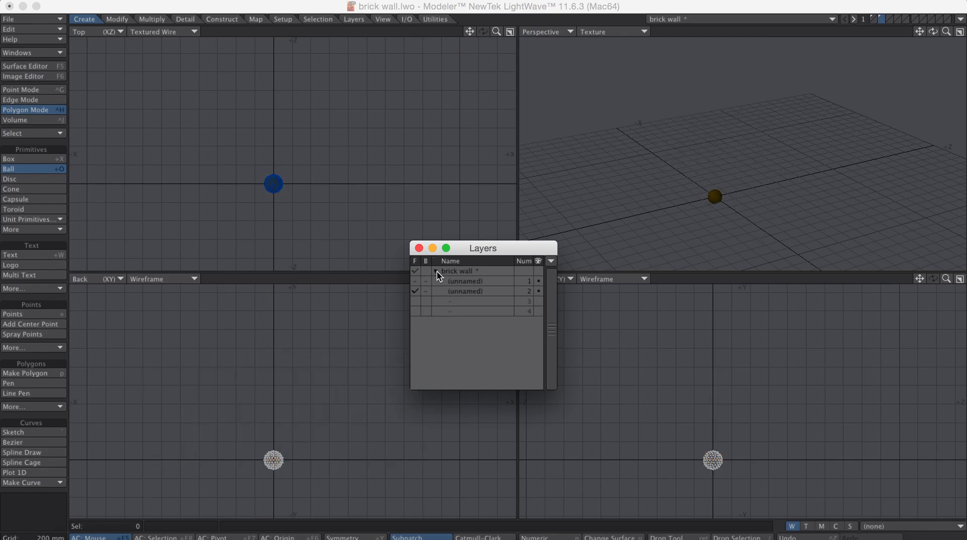
{"action": "double_click", "coordinate": [472, 281]}
{"action": "type", "text": "brick wall"}
{"action": "key", "text": "Return"}
{"action": "double_click", "coordinate": [473, 287]}
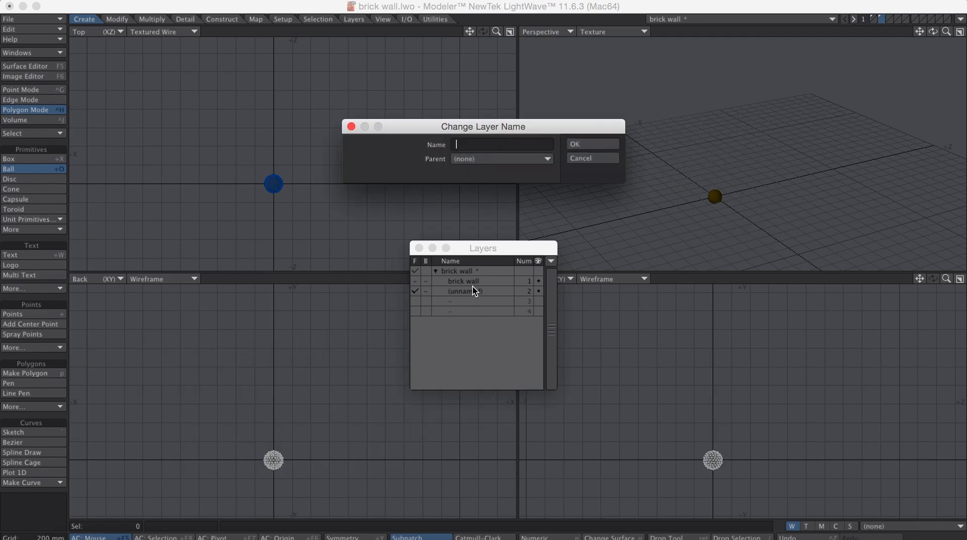
{"action": "type", "text": "bullet"}
{"action": "left_click", "coordinate": [595, 146]}
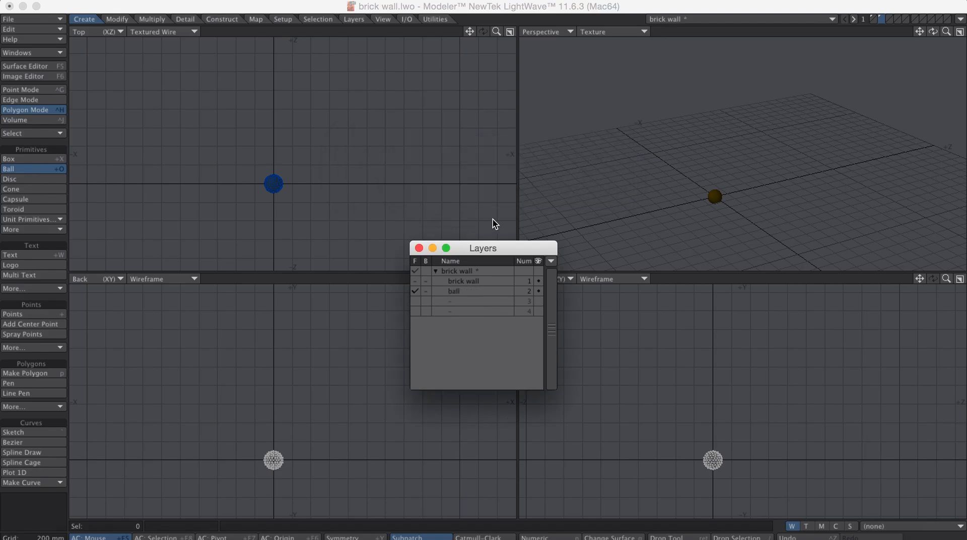
{"action": "left_click", "coordinate": [419, 248]}
- Send the object with its wall and ball layers to LightWave Layout
{"action": "left_click", "coordinate": [874, 18], "text": "shift"}
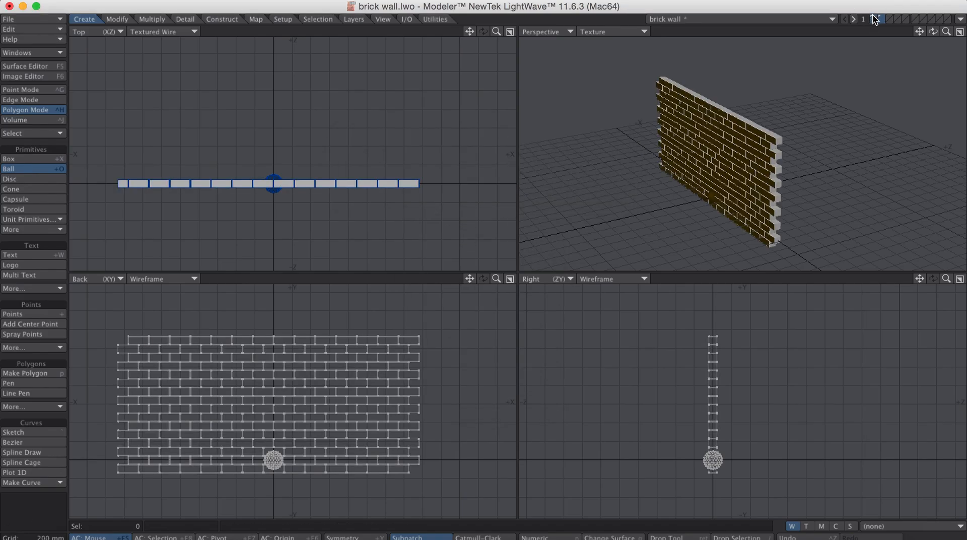
{"action": "mouse_move", "coordinate": [933, 31]}
{"action": "left_mouse_down"}
{"action": "mouse_move", "coordinate": [832, 33]}
{"action": "mouse_move", "coordinate": [938, 31]}
{"action": "left_mouse_up"}
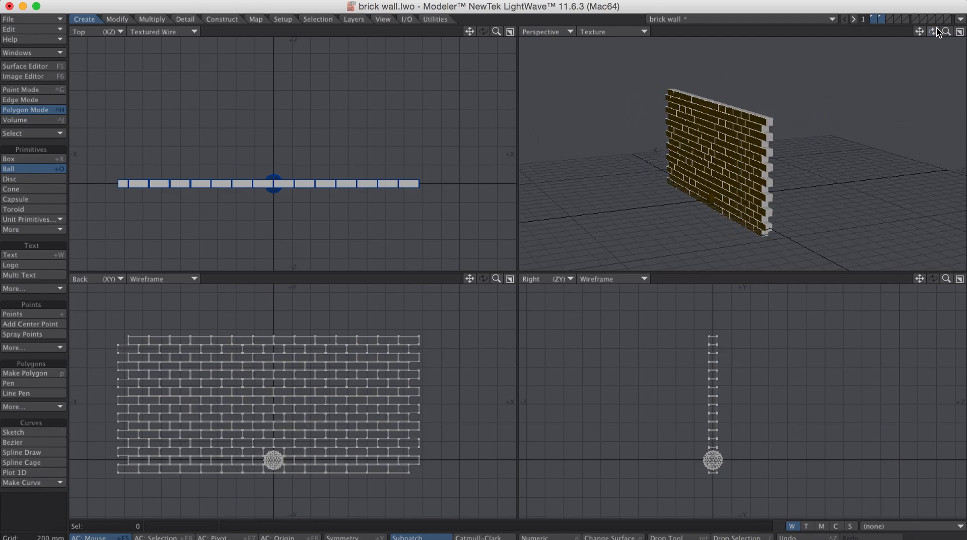
{"action": "key", "text": "F2"}
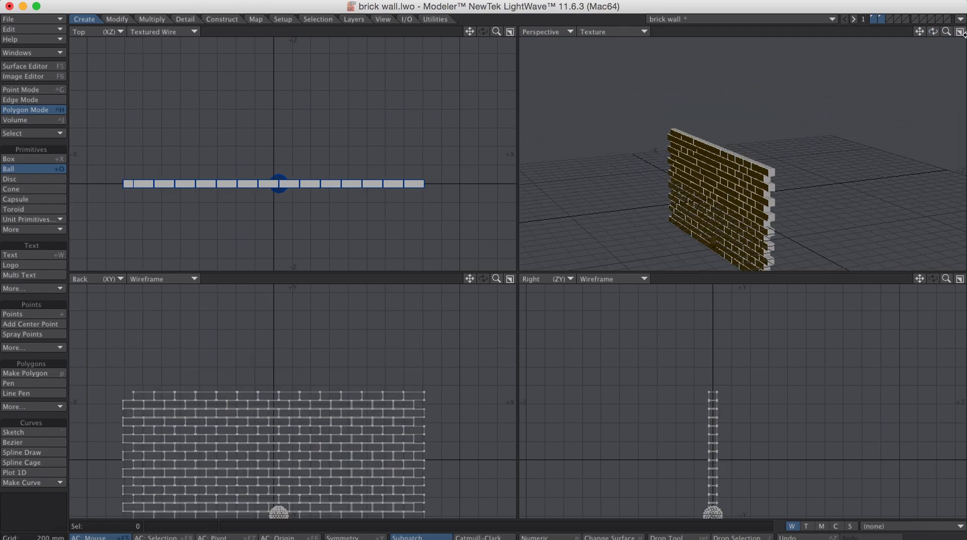
{"action": "left_click", "coordinate": [881, 18]}
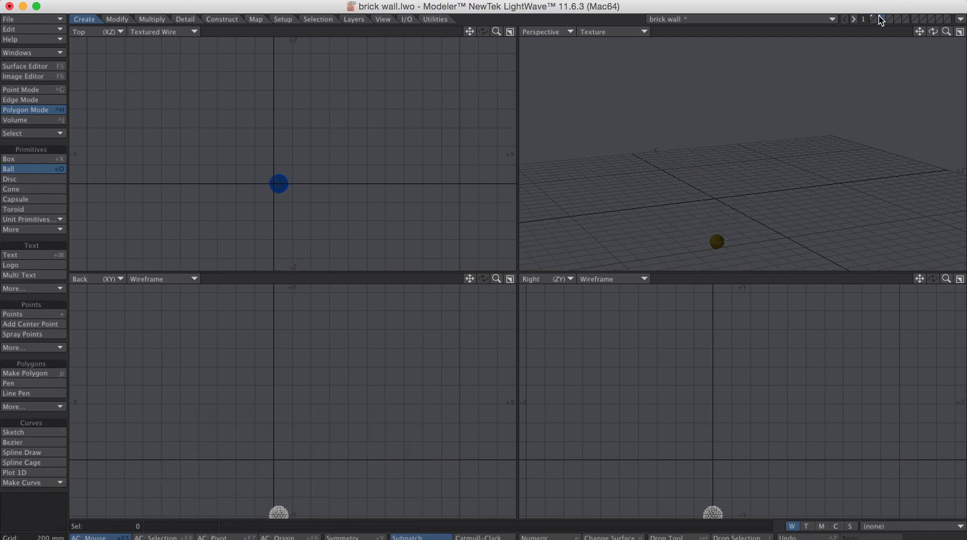
{"action": "left_click", "coordinate": [960, 19]}
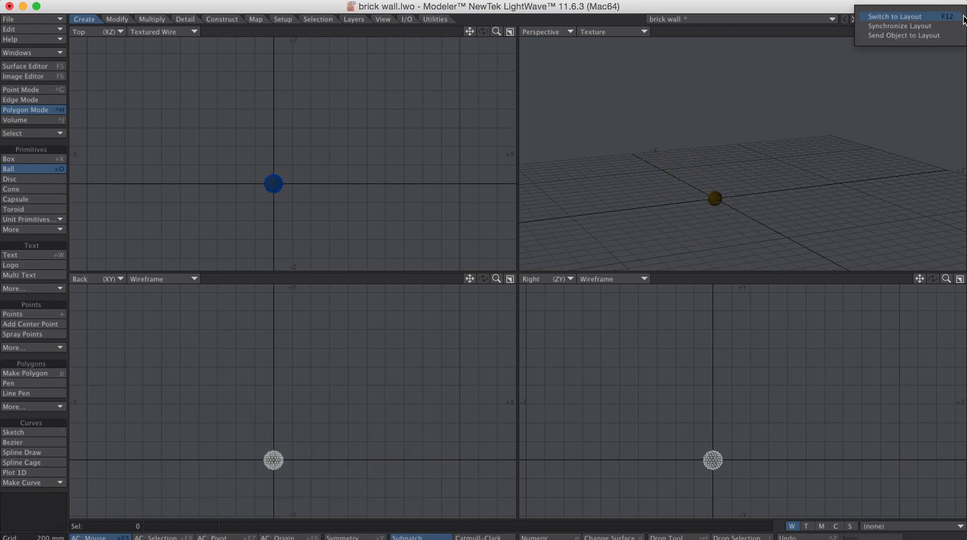
{"action": "left_click", "coordinate": [937, 35]}
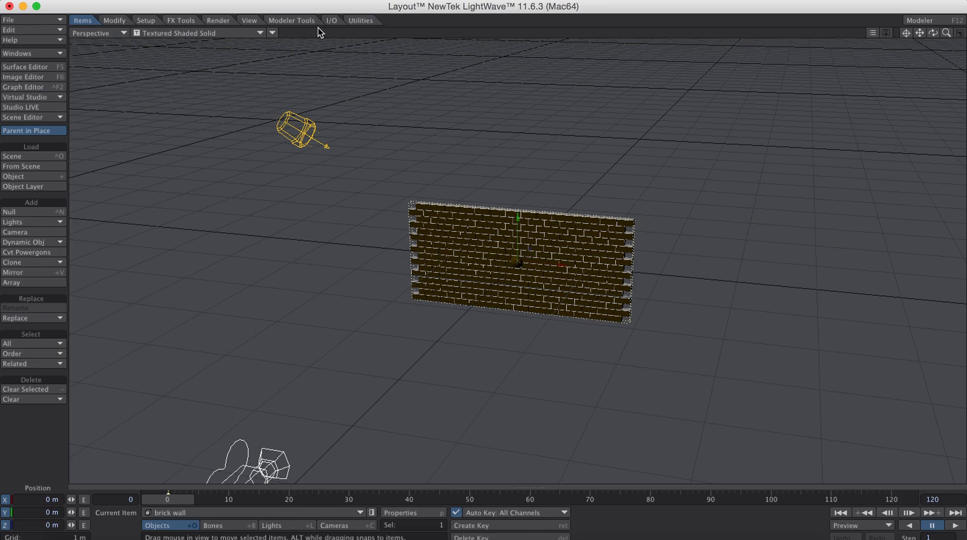
- Raise the brick wall to about 746 mm in Y and place the ball at about 774 mm in Y and -1.95 m in Z
{"action": "key", "text": "3"}
{"action": "left_click_drag", "start_coordinate": [517, 216], "coordinate": [518, 163]}
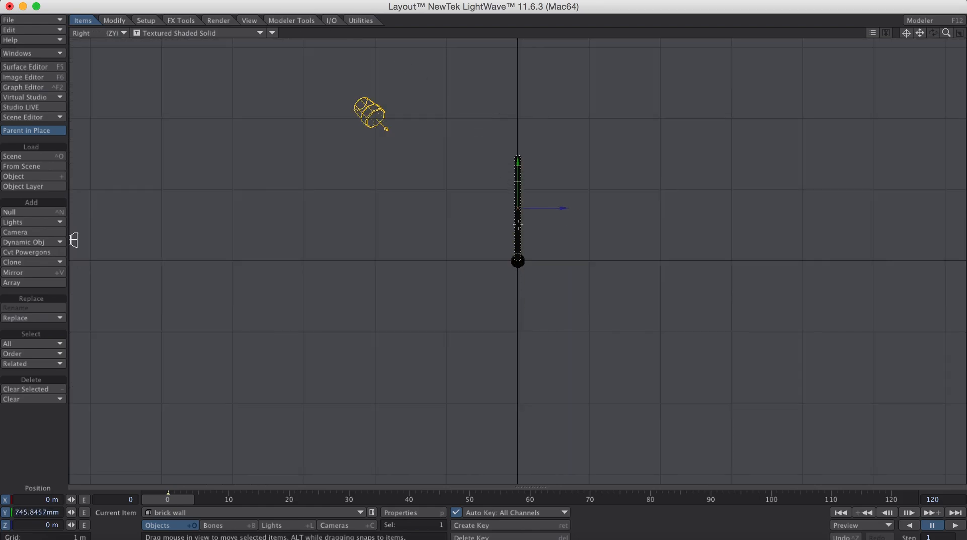
{"action": "left_click", "coordinate": [518, 261]}
{"action": "left_click_drag", "start_coordinate": [518, 261], "coordinate": [379, 228]}
{"action": "left_click_drag", "start_coordinate": [381, 185], "coordinate": [563, 208]}
{"action": "left_click", "coordinate": [518, 205]}
{"action": "left_click_drag", "start_coordinate": [517, 161], "coordinate": [517, 163]}
- Create a ground plane 40 m wide and 40 m deep with 10 segments in both X and Z
{"action": "left_click", "coordinate": [296, 20]}
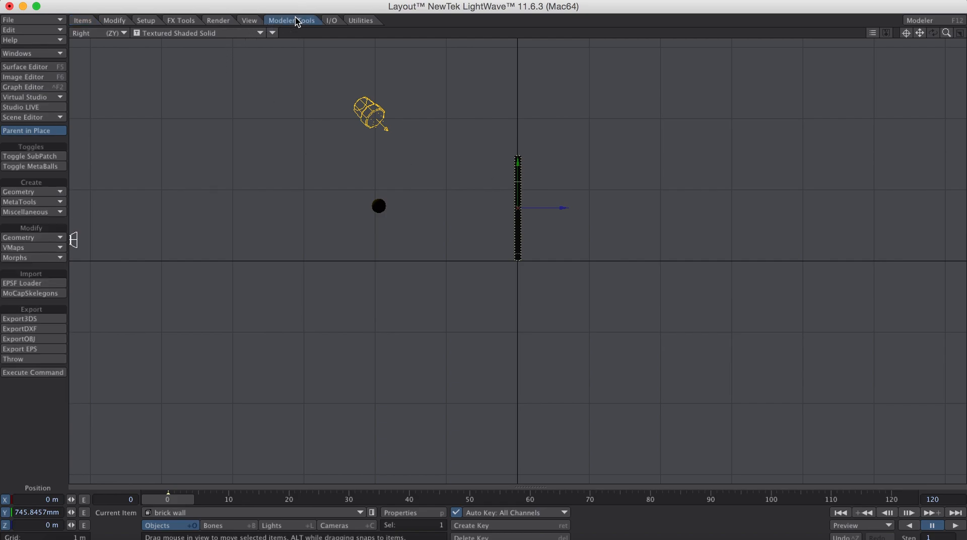
{"action": "left_click", "coordinate": [43, 191]}
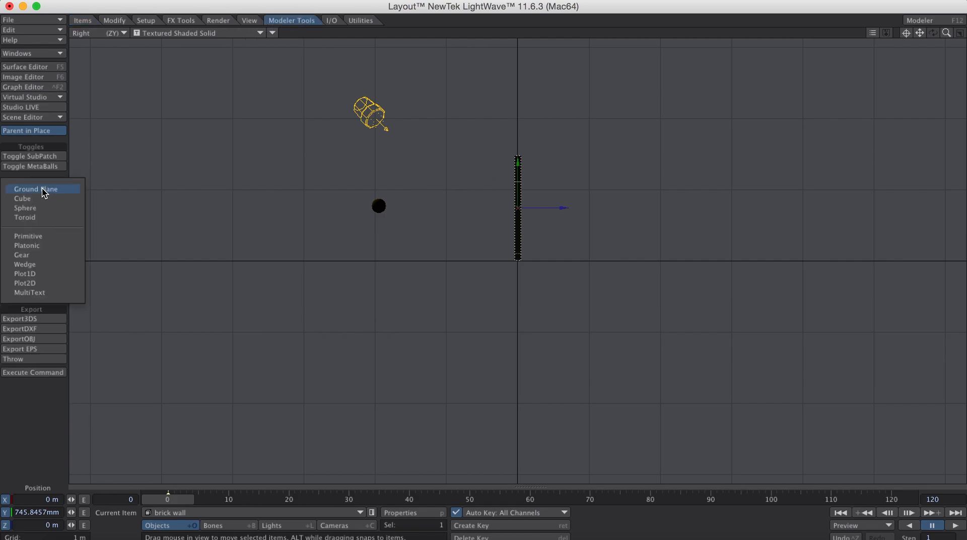
{"action": "left_click", "coordinate": [43, 190]}
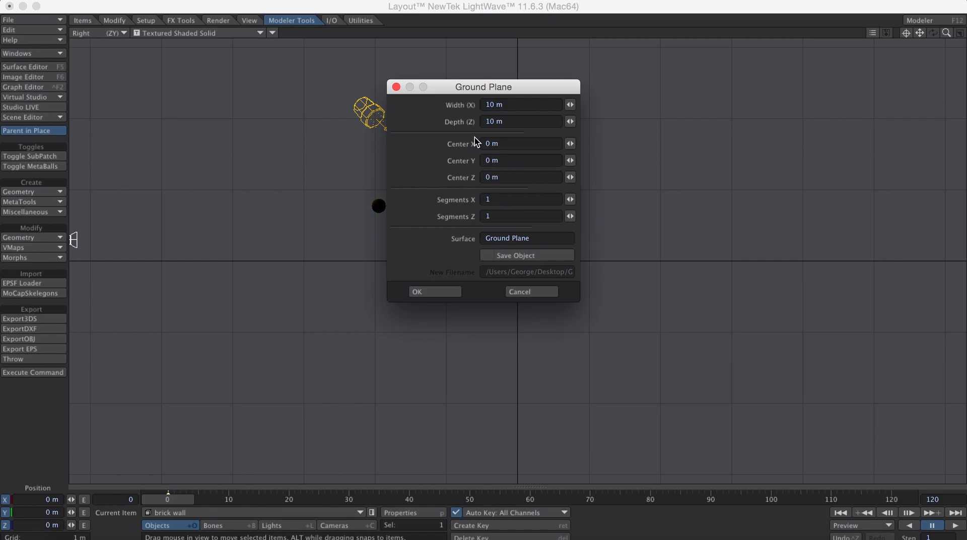
{"action": "left_click", "coordinate": [466, 104]}
{"action": "type", "text": "40"}
{"action": "key", "text": "Tab"}
{"action": "type", "text": "30"}
{"action": "key", "text": "BackSpace"}
{"action": "key", "text": "BackSpace"}
{"action": "type", "text": "40m"}
{"action": "key", "text": "Return"}
{"action": "left_click", "coordinate": [543, 195]}
{"action": "type", "text": "10"}
{"action": "key", "text": "Tab"}
{"action": "type", "text": "10"}
{"action": "left_click", "coordinate": [439, 291]}
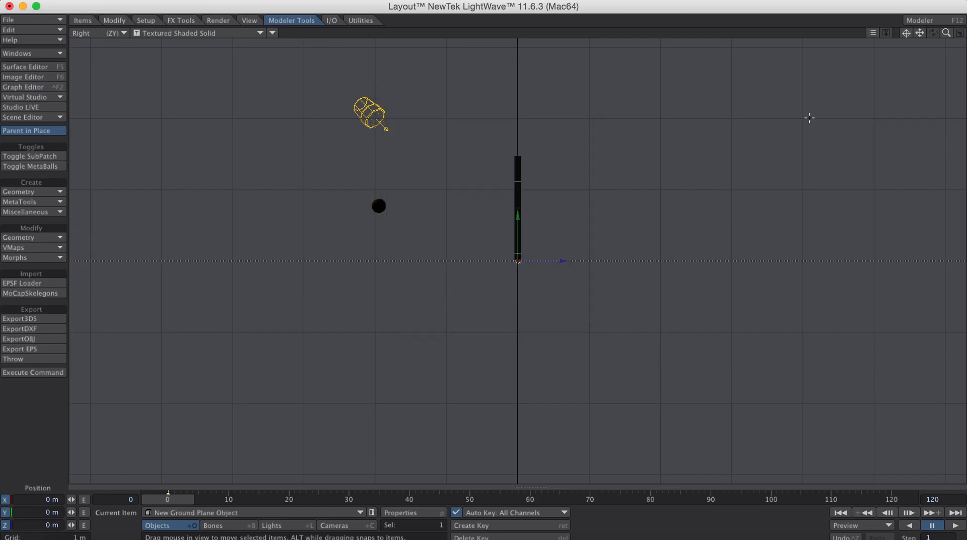
- Make the ground plane a static body and the ball a kinematic body
{"action": "key", "text": "4"}
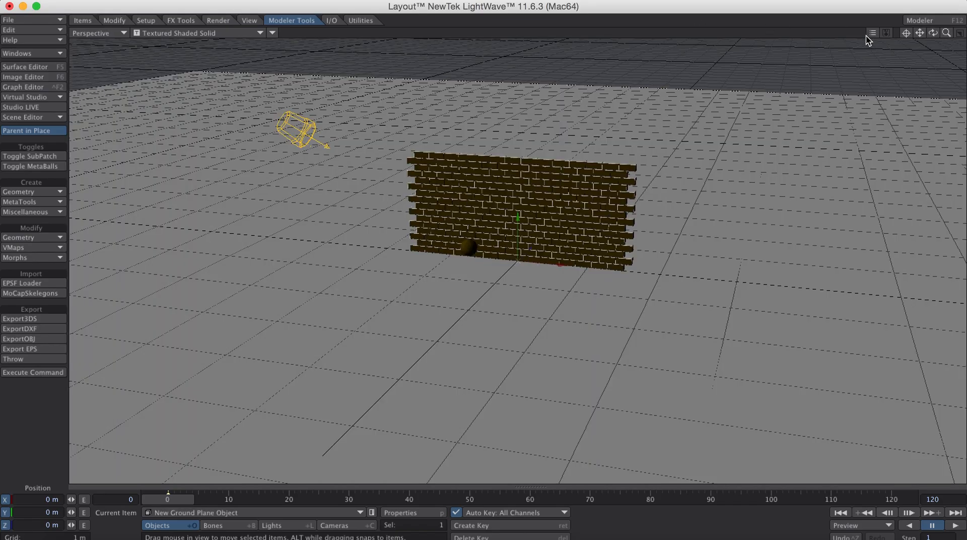
{"action": "left_click_drag", "start_coordinate": [933, 32], "coordinate": [907, 45]}
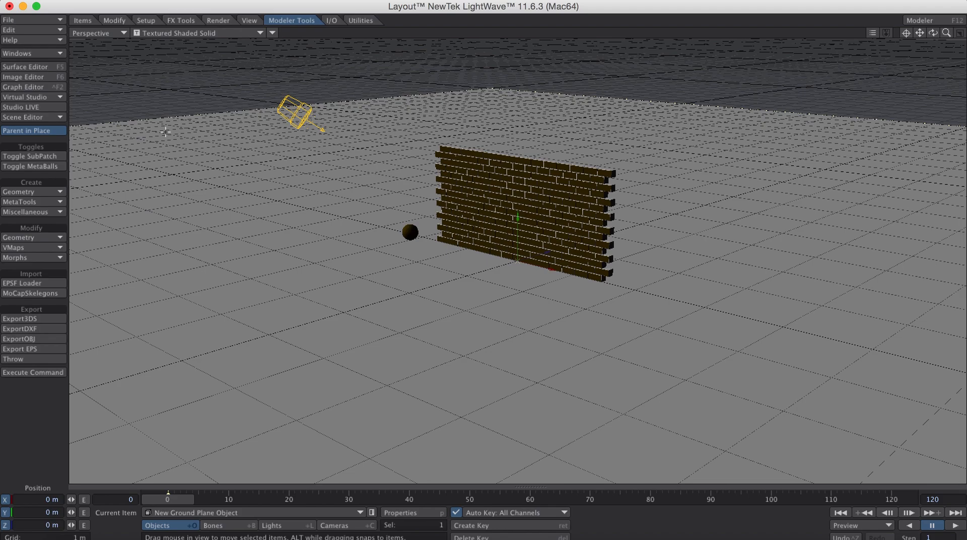
{"action": "left_click", "coordinate": [182, 21]}
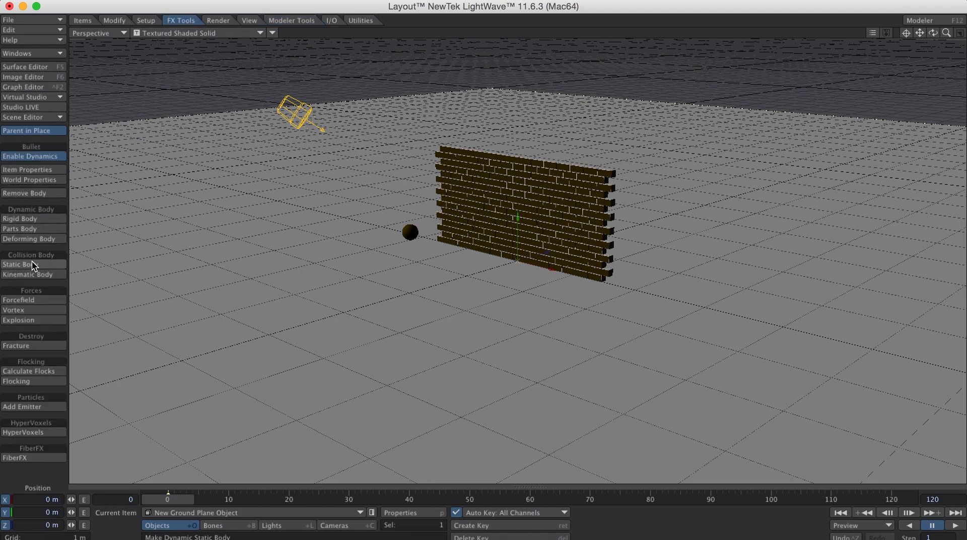
{"action": "left_click", "coordinate": [411, 232]}
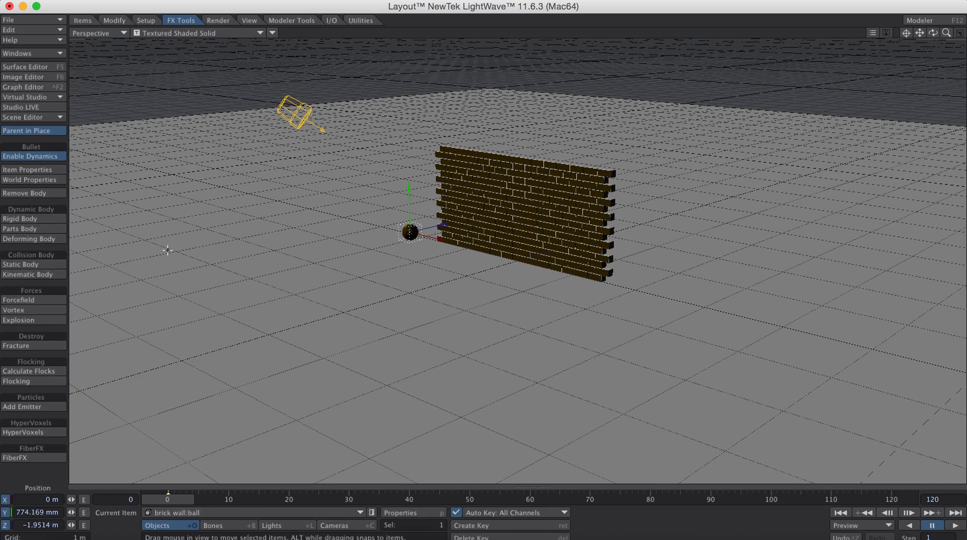
{"action": "left_click", "coordinate": [45, 277]}
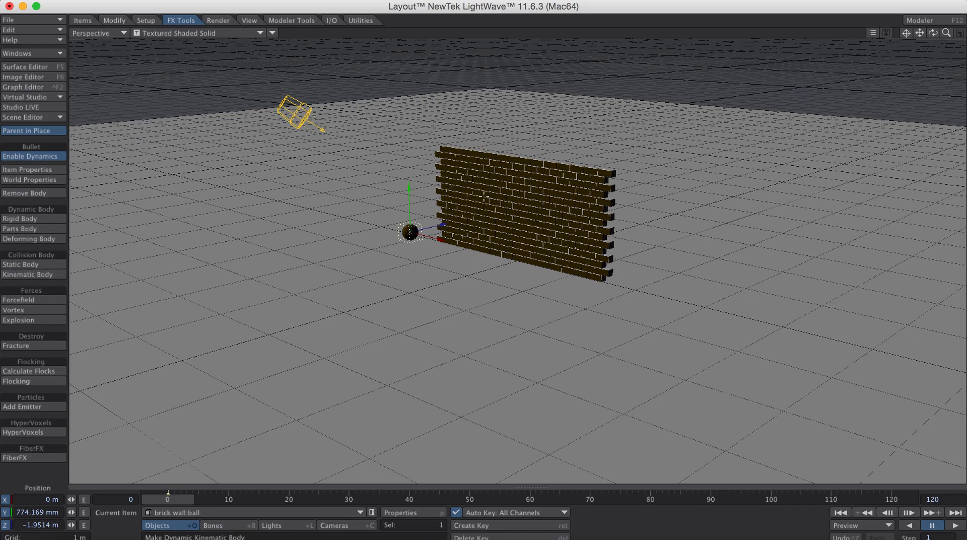
- Make the brick wall a parts body and preview the simulation up to frame 120, returning to frame 0
{"action": "left_click", "coordinate": [608, 167]}
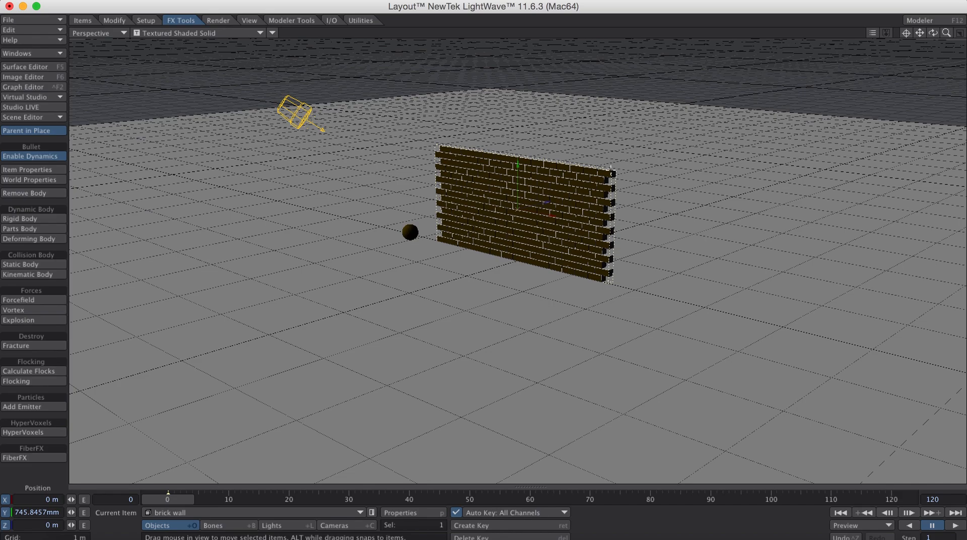
{"action": "left_click", "coordinate": [51, 229]}
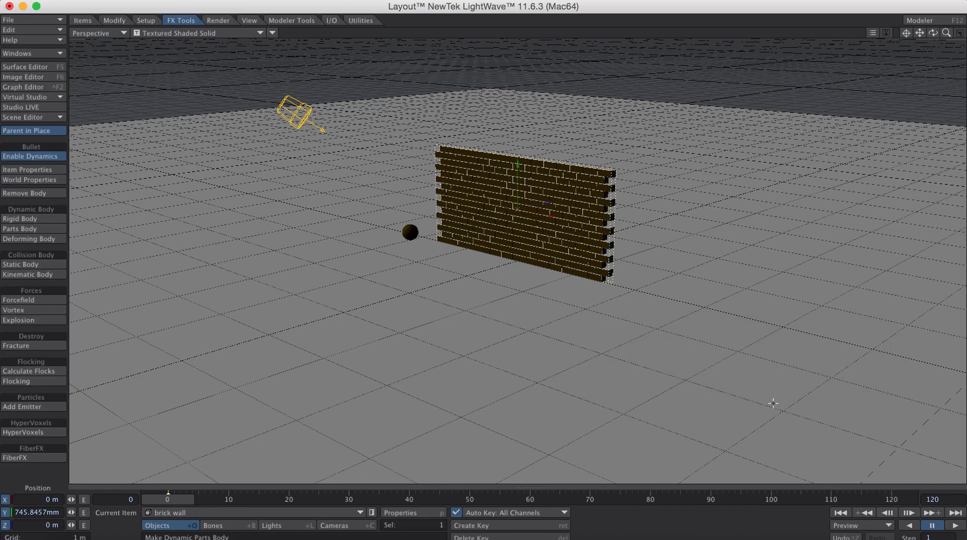
{"action": "left_click", "coordinate": [913, 499]}
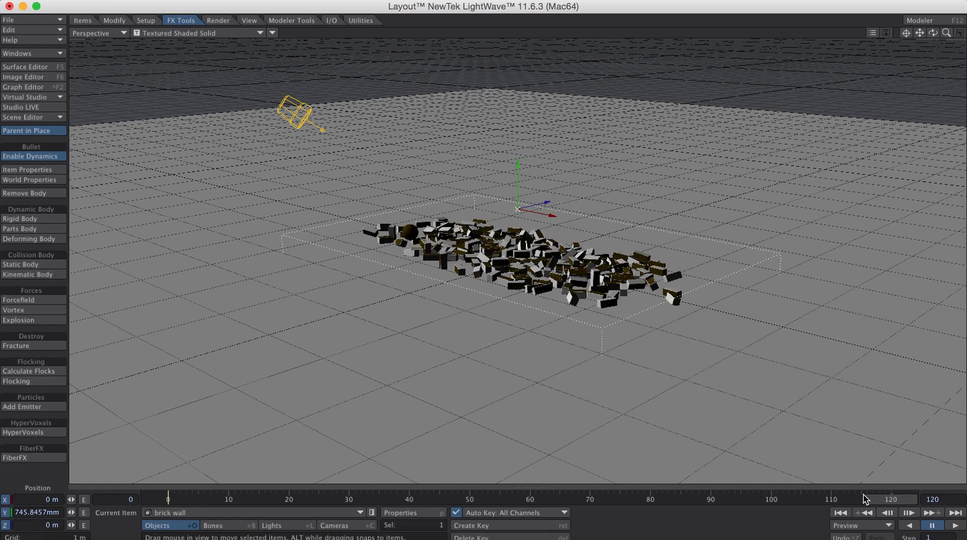
{"action": "left_click_drag", "start_coordinate": [891, 499], "coordinate": [168, 499]}
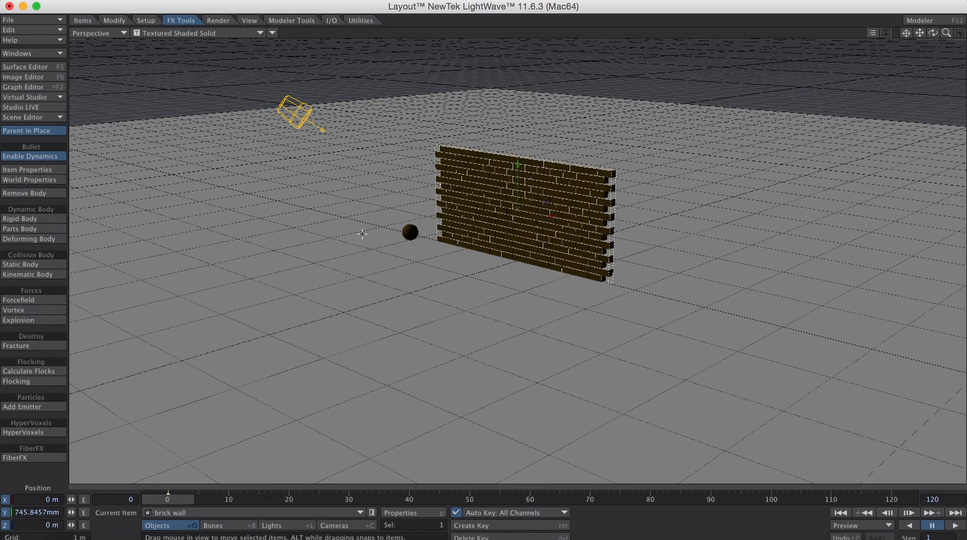
- Open the Bullet dynamics properties and set the brick wall's collision shape to Box
{"action": "left_click", "coordinate": [34, 180]}
{"action": "left_click_drag", "start_coordinate": [434, 134], "coordinate": [336, 60]}
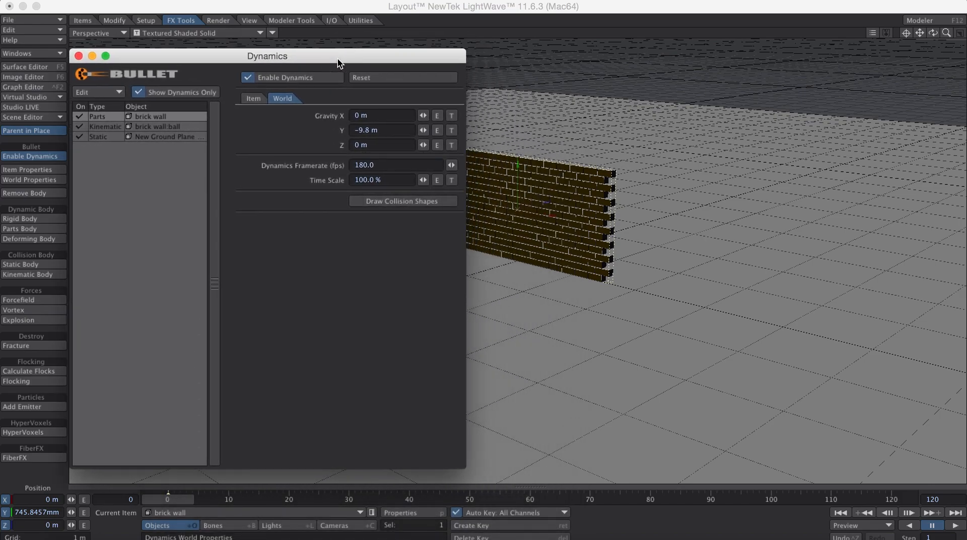
{"action": "left_click", "coordinate": [391, 130]}
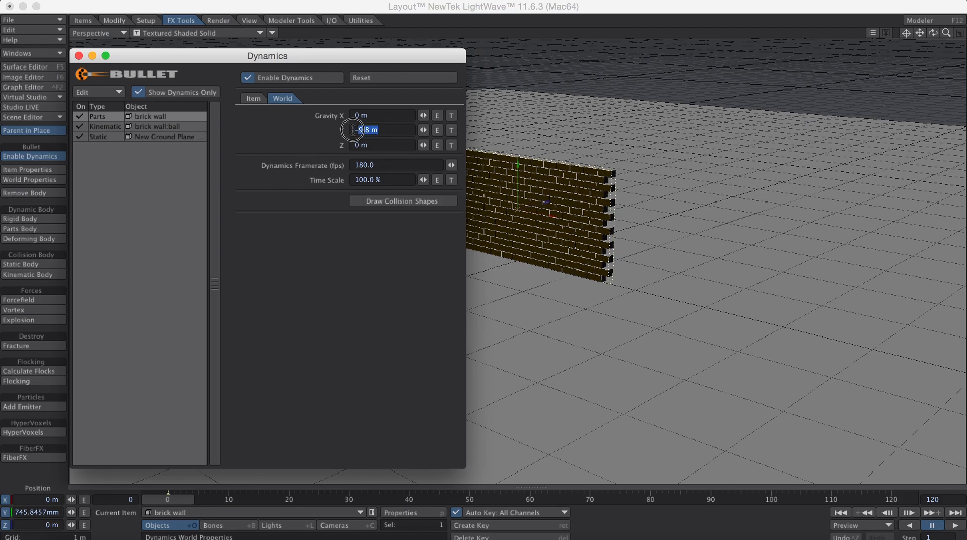
{"action": "left_click_drag", "start_coordinate": [391, 130], "coordinate": [338, 130]}
{"action": "left_click", "coordinate": [390, 130]}
{"action": "double_click", "coordinate": [391, 130]}
{"action": "left_click", "coordinate": [252, 99]}
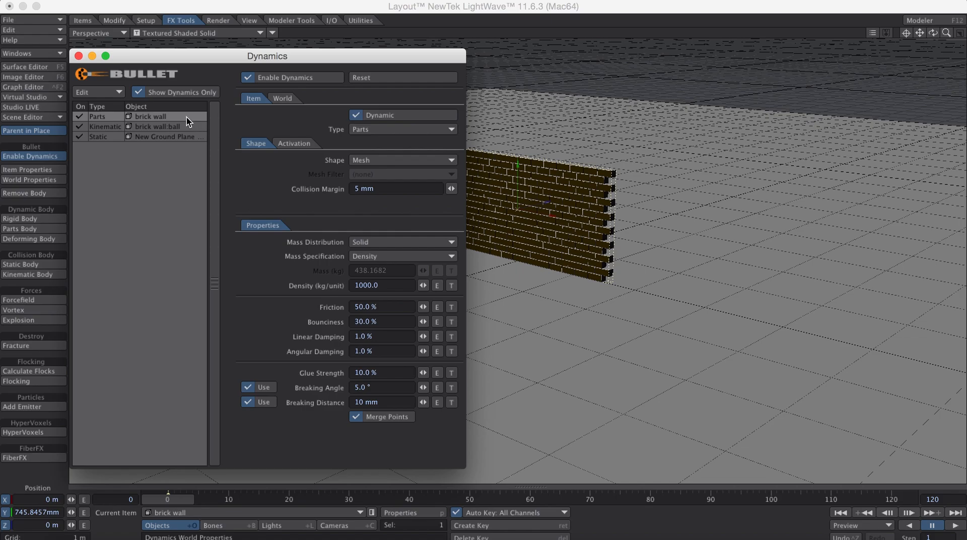
{"action": "left_click", "coordinate": [396, 160]}
{"action": "left_click", "coordinate": [397, 113]}
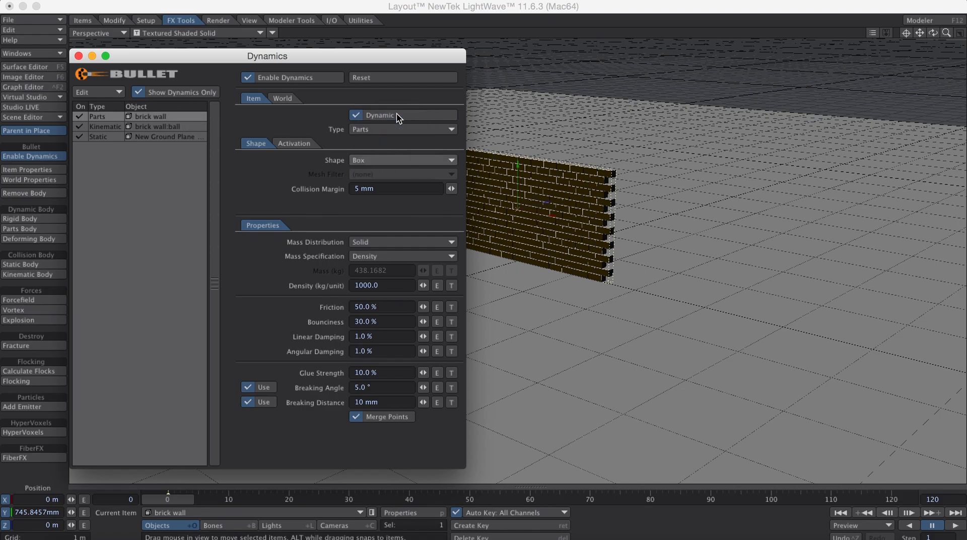
- Set the brick wall's glue strength to 70%
{"action": "left_click", "coordinate": [401, 373]}
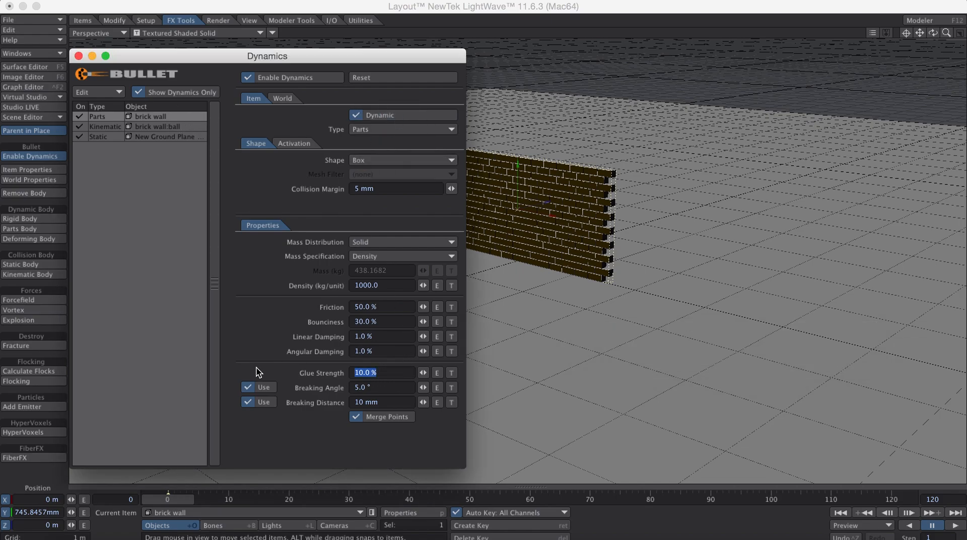
{"action": "type", "text": "100"}
{"action": "key", "text": "BackSpace"}
{"action": "key", "text": "BackSpace"}
{"action": "key", "text": "BackSpace"}
{"action": "type", "text": "70"}
{"action": "key", "text": "Return"}
- Set the brick wall's breaking angle to 1°
{"action": "left_click", "coordinate": [403, 388]}
{"action": "key", "text": "1"}
{"action": "left_click_drag", "start_coordinate": [373, 387], "coordinate": [316, 386]}
{"action": "type", "text": "1"}
{"action": "left_click", "coordinate": [391, 402]}
{"action": "left_click_drag", "start_coordinate": [400, 402], "coordinate": [328, 403]}
{"action": "key", "text": "Return"}
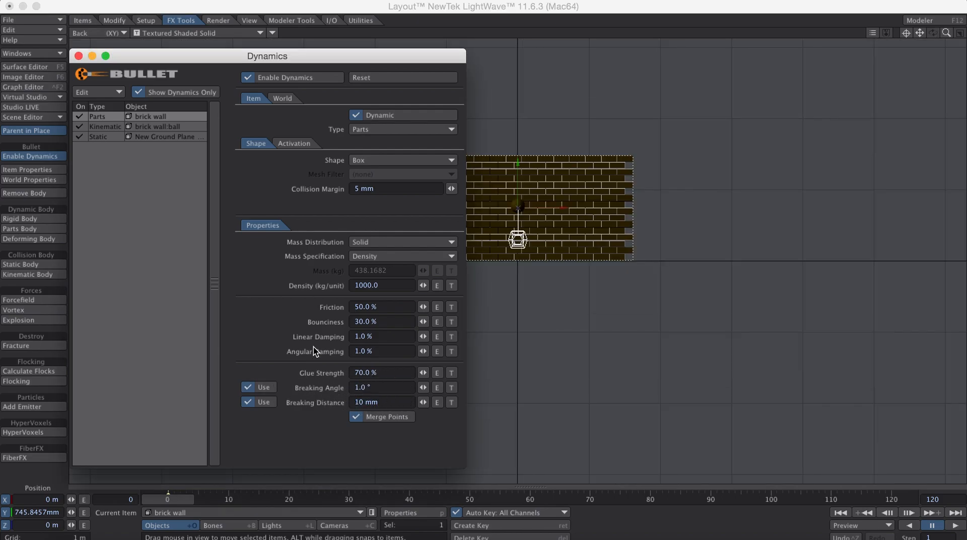
- Set the brick wall's friction to 100% and its bounciness to 0%
{"action": "left_click", "coordinate": [400, 307]}
{"action": "type", "text": "100"}
{"action": "key", "text": "Tab"}
{"action": "key", "text": "Return"}
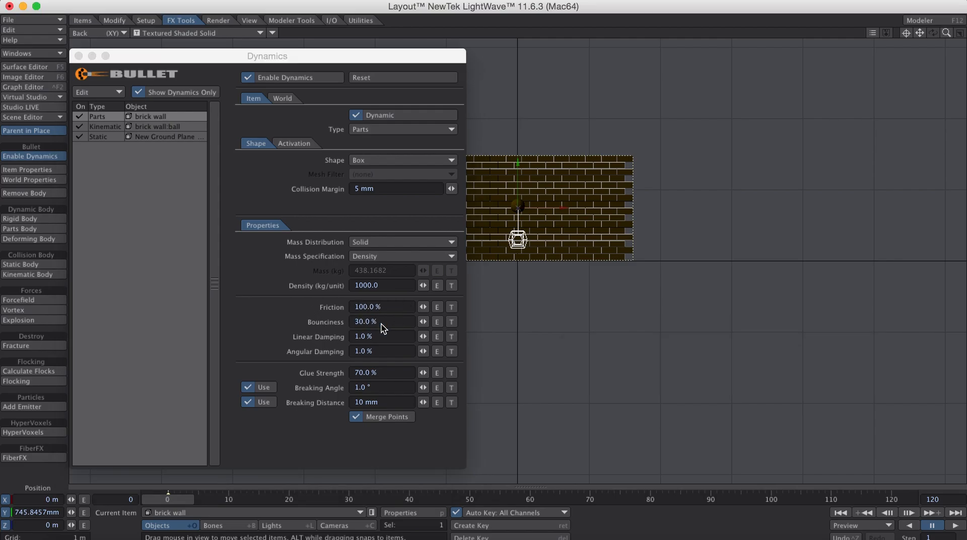
{"action": "left_click", "coordinate": [381, 322]}
{"action": "type", "text": "0"}
{"action": "key", "text": "Tab"}
{"action": "key", "text": "Return"}
{"action": "key", "text": "Tab"}
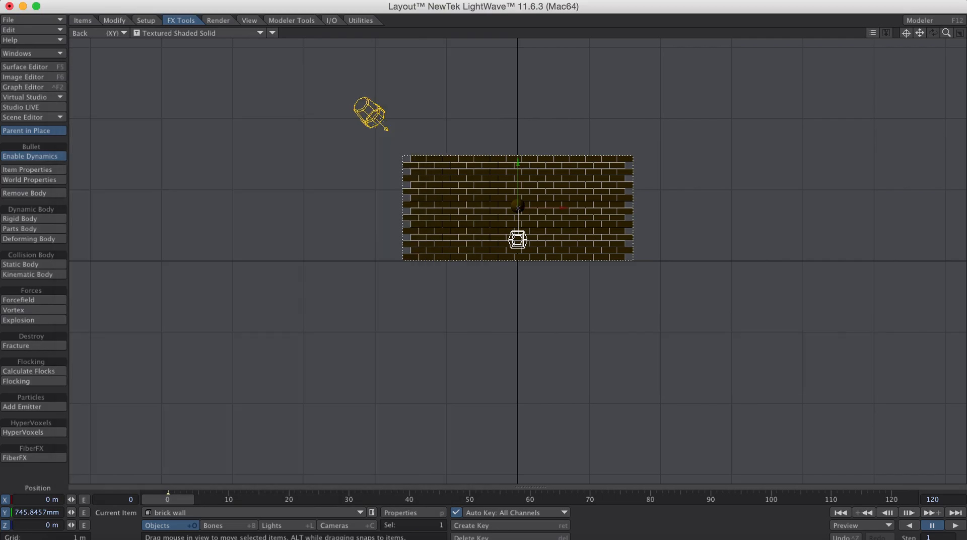
{"action": "key", "text": "4"}
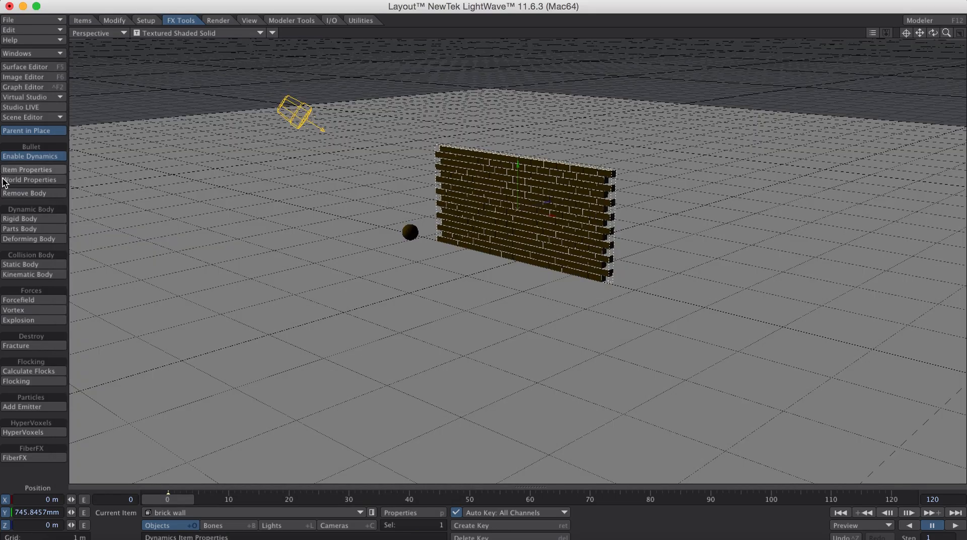
- Set the brick wall's linear damping and angular damping to 0% in its Bullet item properties
{"action": "left_click", "coordinate": [43, 180]}
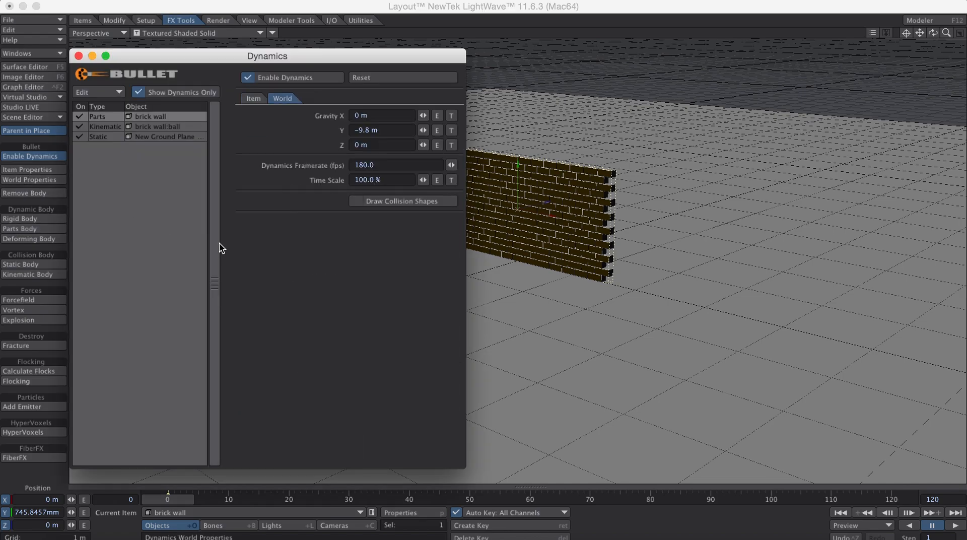
{"action": "left_click", "coordinate": [254, 98]}
{"action": "left_click", "coordinate": [389, 336]}
{"action": "type", "text": "0"}
{"action": "key", "text": "Return"}
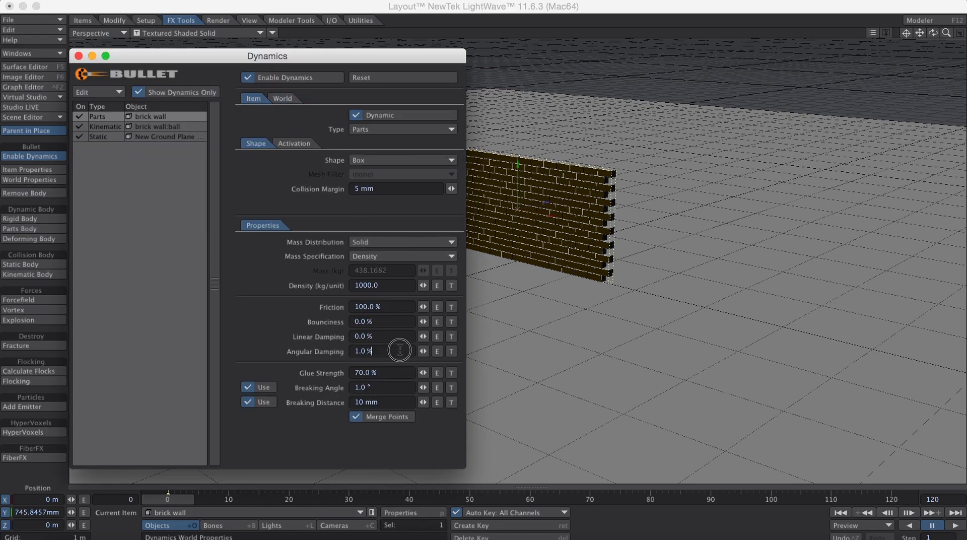
{"action": "left_click", "coordinate": [327, 349]}
{"action": "type", "text": "0"}
{"action": "key", "text": "Return"}
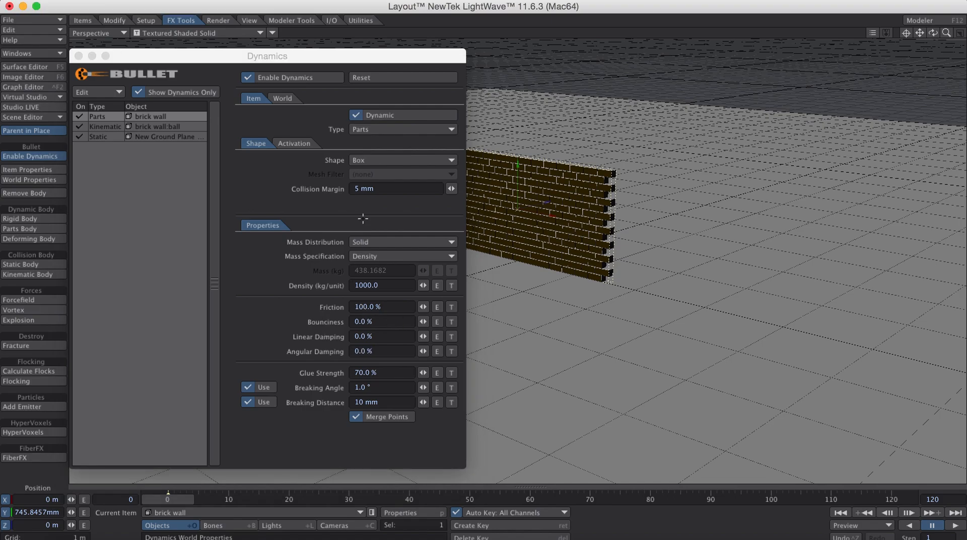
- Set the brick wall's initial activation to Start Sleeping and close the dynamics properties
{"action": "left_click", "coordinate": [307, 144]}
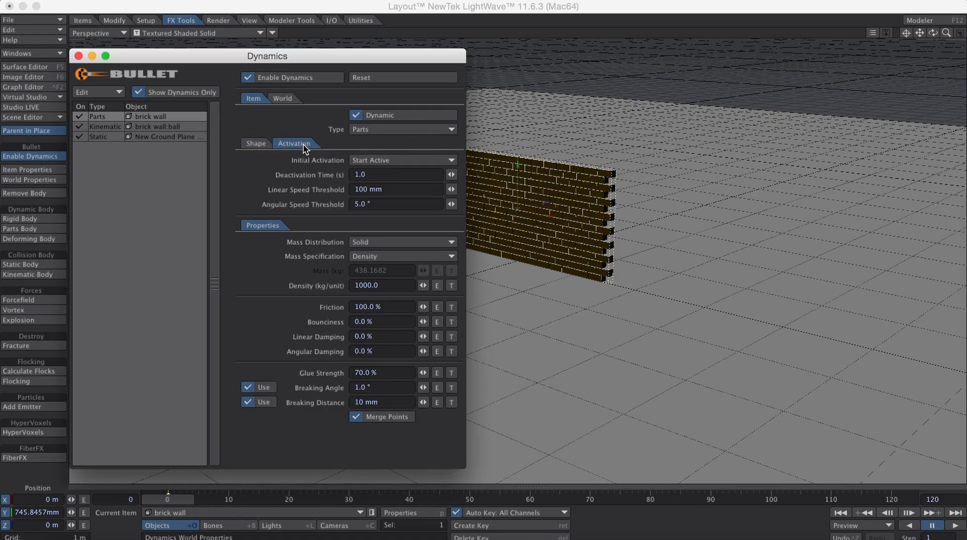
{"action": "left_click", "coordinate": [400, 160]}
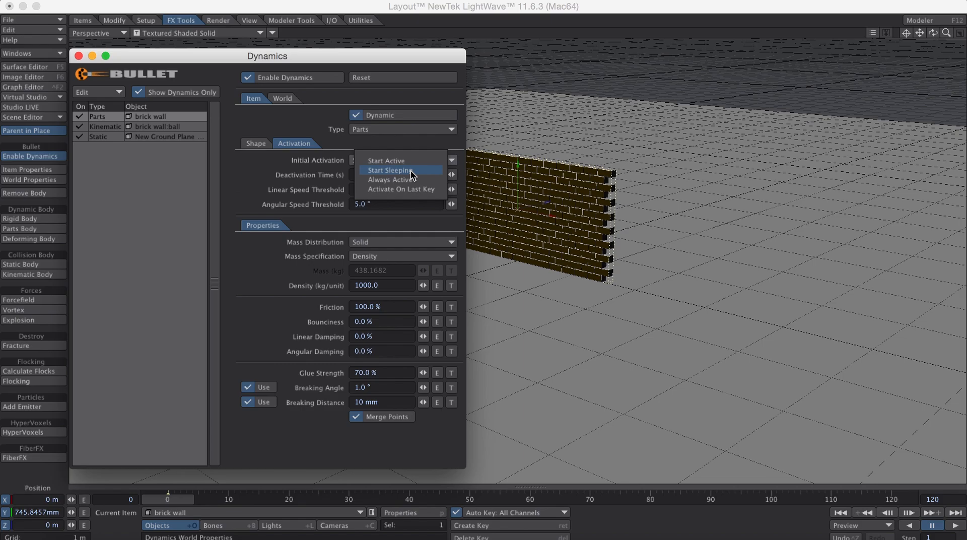
{"action": "left_click", "coordinate": [411, 171]}
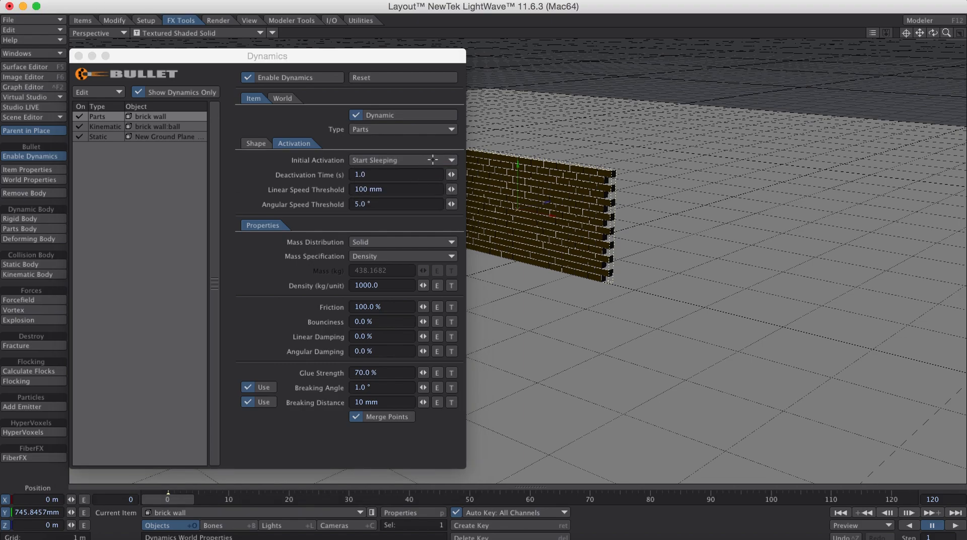
{"action": "left_click", "coordinate": [79, 56]}
- At frame 120, move the ball along Z through the wall to about 2.08 m, working in the Top view
{"action": "mouse_move", "coordinate": [168, 498]}
{"action": "left_mouse_down"}
{"action": "mouse_move", "coordinate": [668, 498]}
{"action": "mouse_move", "coordinate": [186, 498]}
{"action": "left_mouse_up"}
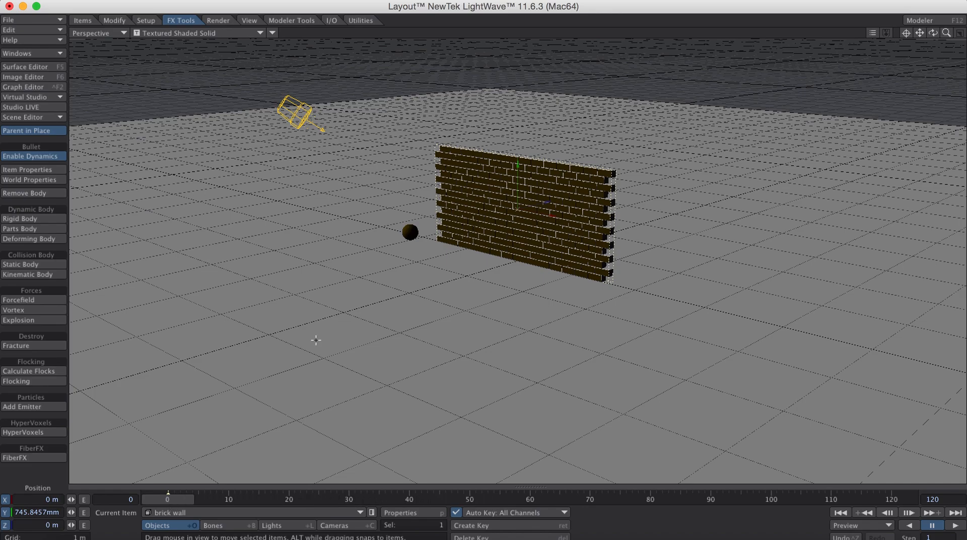
{"action": "left_click", "coordinate": [410, 233]}
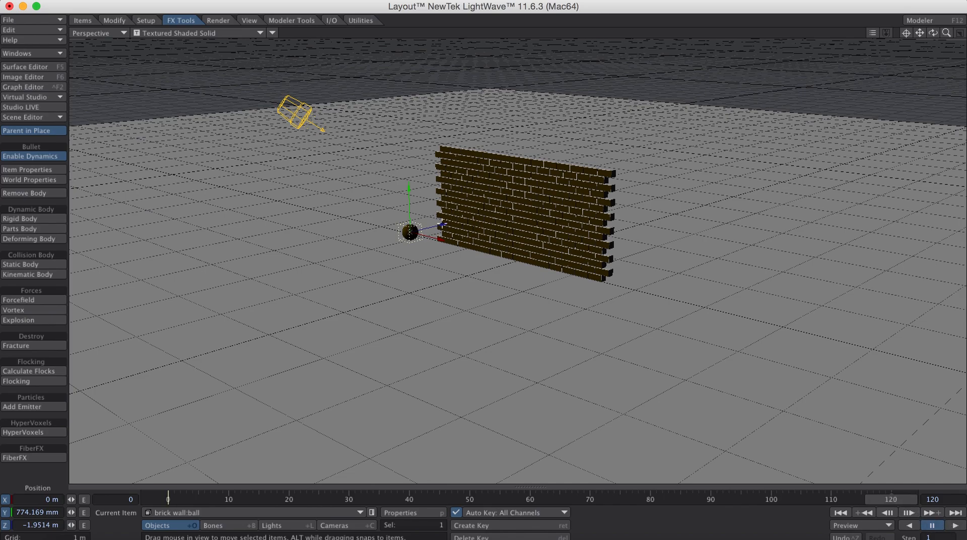
{"action": "key", "text": "1"}
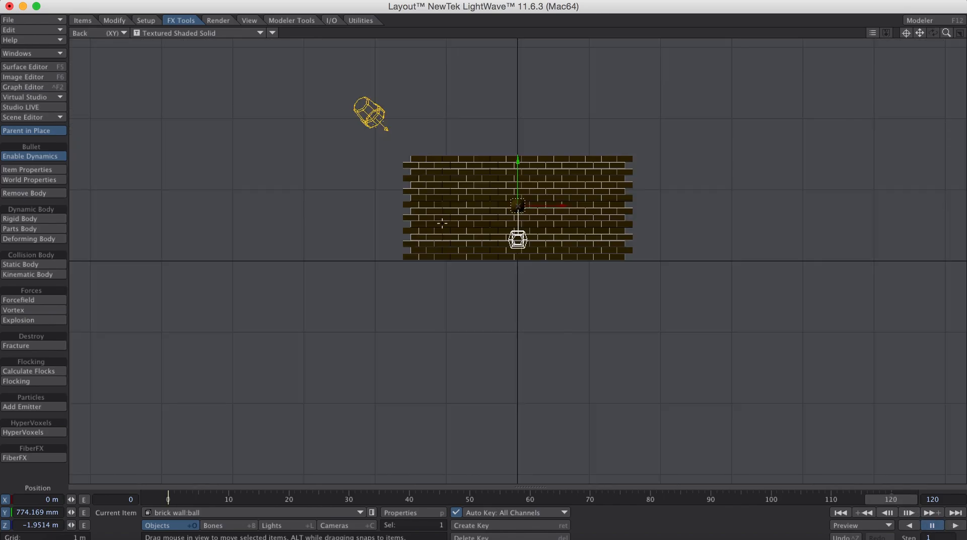
{"action": "key", "text": "2"}
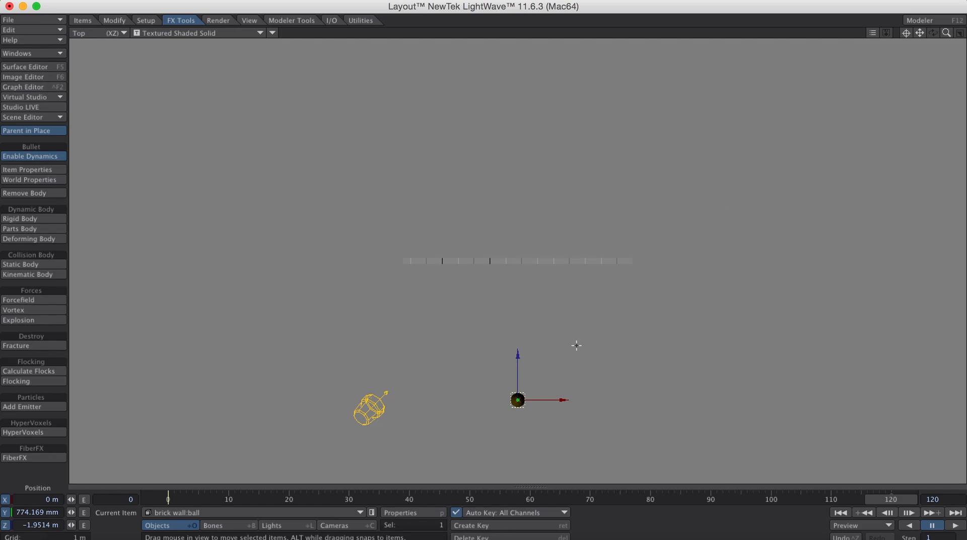
{"action": "left_click_drag", "start_coordinate": [518, 355], "coordinate": [518, 217]}
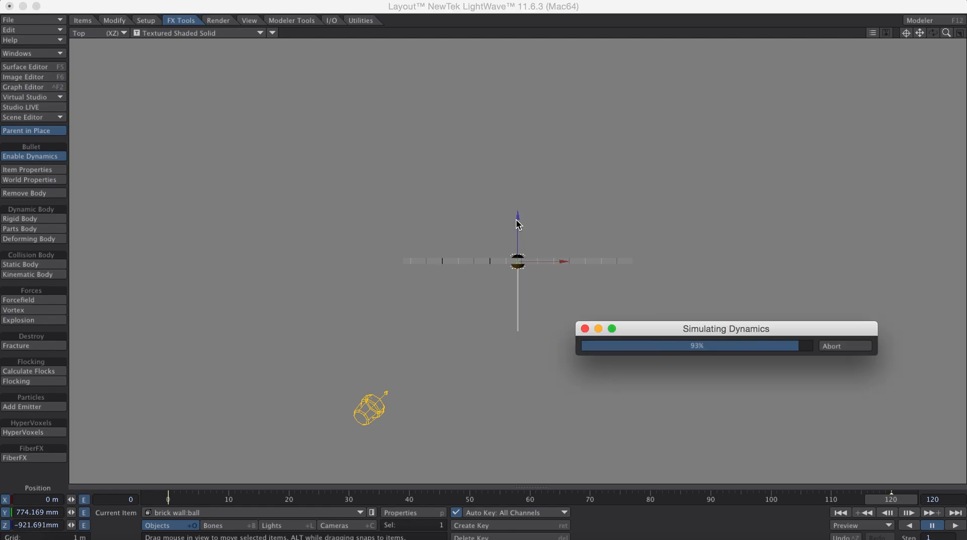
{"action": "left_click_drag", "start_coordinate": [518, 248], "coordinate": [518, 117]}
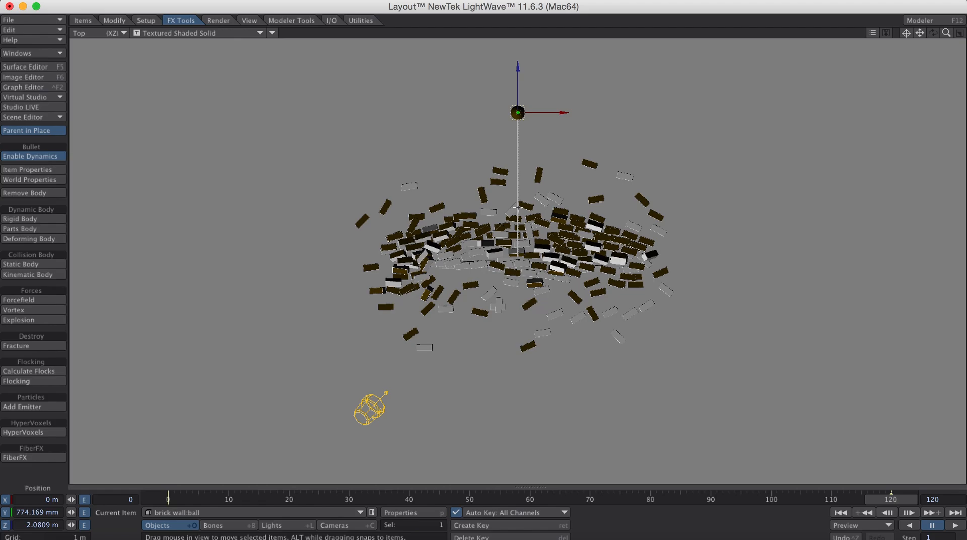
- Examine the ball's impact on the wall in the Perspective view around frames 56 to 60
{"action": "key", "text": "4"}
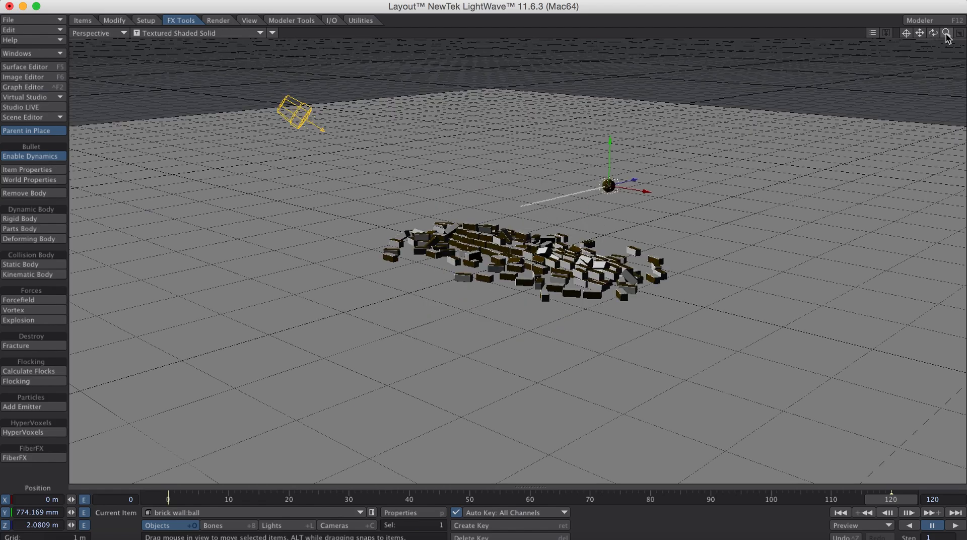
{"action": "mouse_move", "coordinate": [947, 33]}
{"action": "left_mouse_down"}
{"action": "mouse_move", "coordinate": [962, 33]}
{"action": "mouse_move", "coordinate": [937, 33]}
{"action": "mouse_move", "coordinate": [949, 33]}
{"action": "left_mouse_up"}
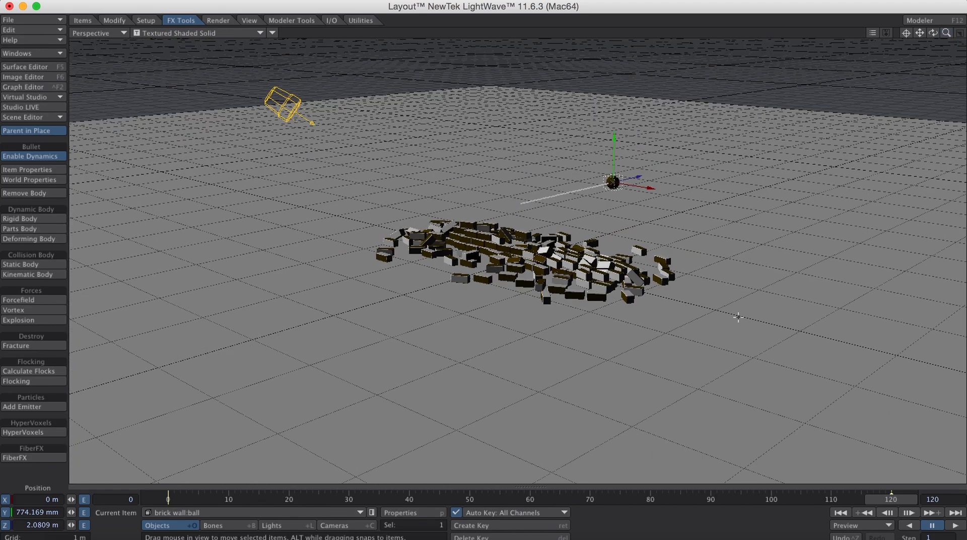
{"action": "left_click_drag", "start_coordinate": [879, 498], "coordinate": [505, 499]}
{"action": "mouse_move", "coordinate": [936, 32]}
{"action": "left_mouse_down"}
{"action": "mouse_move", "coordinate": [961, 33]}
{"action": "mouse_move", "coordinate": [916, 38]}
{"action": "mouse_move", "coordinate": [918, 50]}
{"action": "mouse_move", "coordinate": [922, 36]}
{"action": "mouse_move", "coordinate": [942, 31]}
{"action": "mouse_move", "coordinate": [926, 35]}
{"action": "left_mouse_up"}
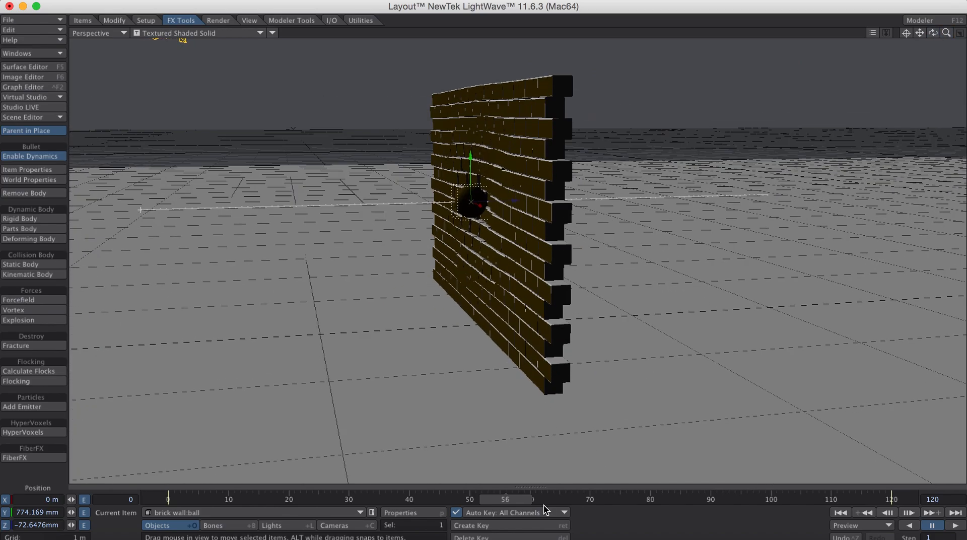
{"action": "left_click_drag", "start_coordinate": [505, 499], "coordinate": [530, 499]}
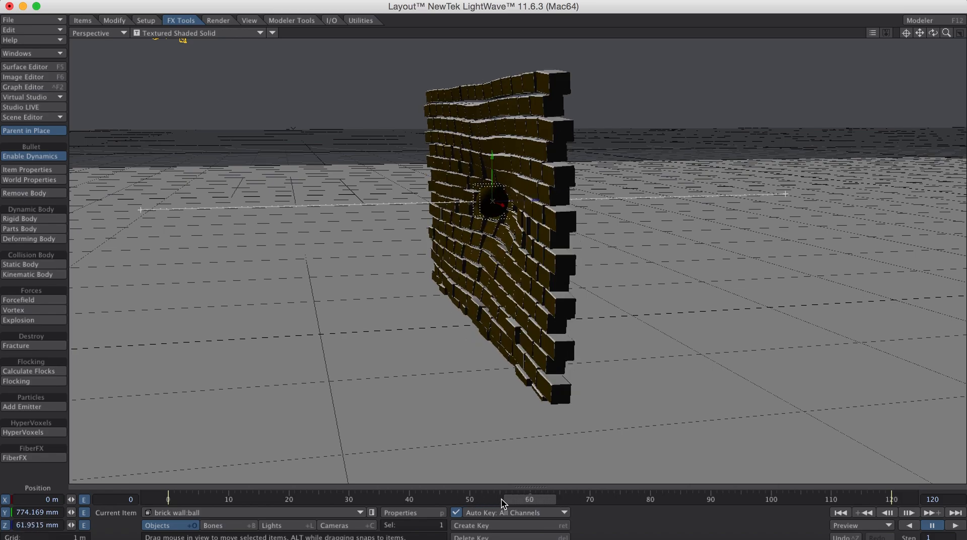
- Set the brick wall's glue strength to 50% and its friction to 90% in the Bullet item properties
{"action": "left_click", "coordinate": [40, 171]}
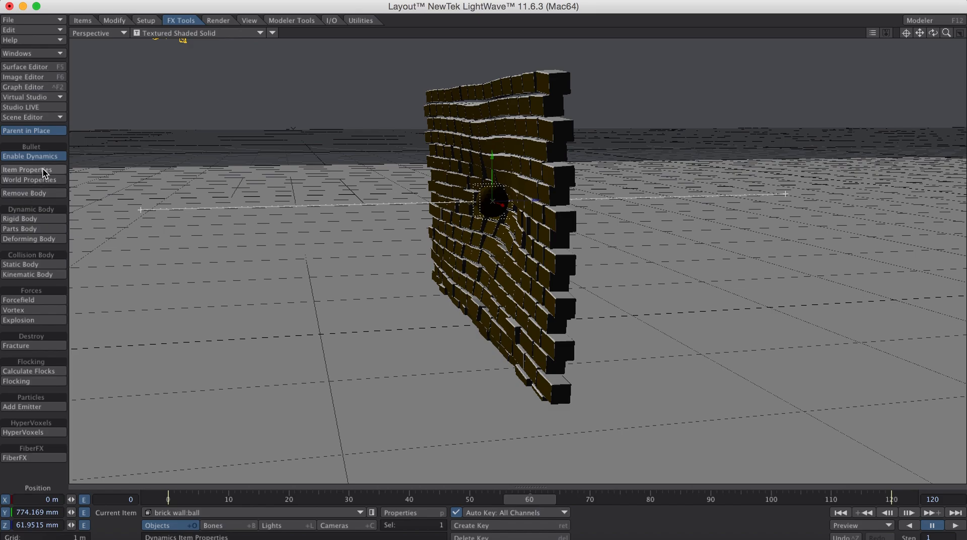
{"action": "left_click", "coordinate": [177, 119]}
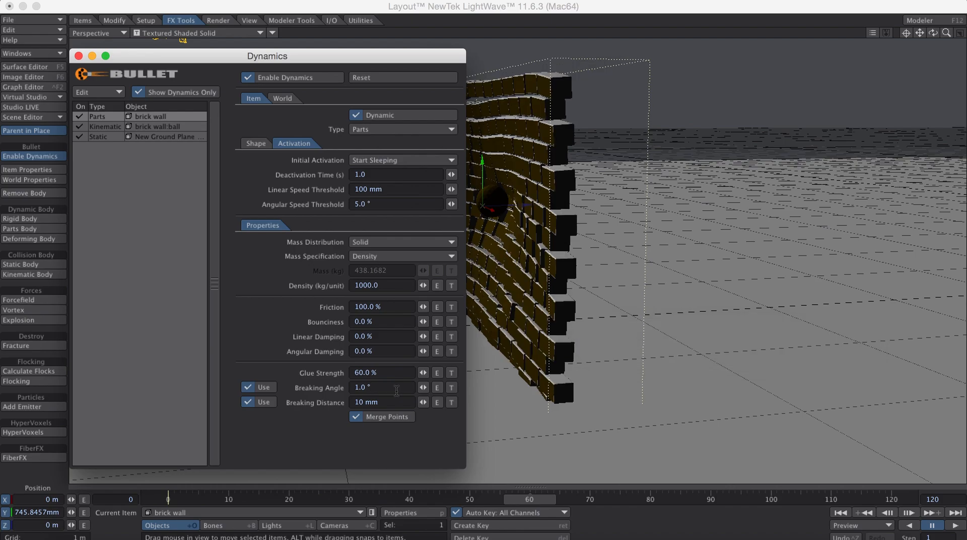
{"action": "left_click", "coordinate": [306, 373]}
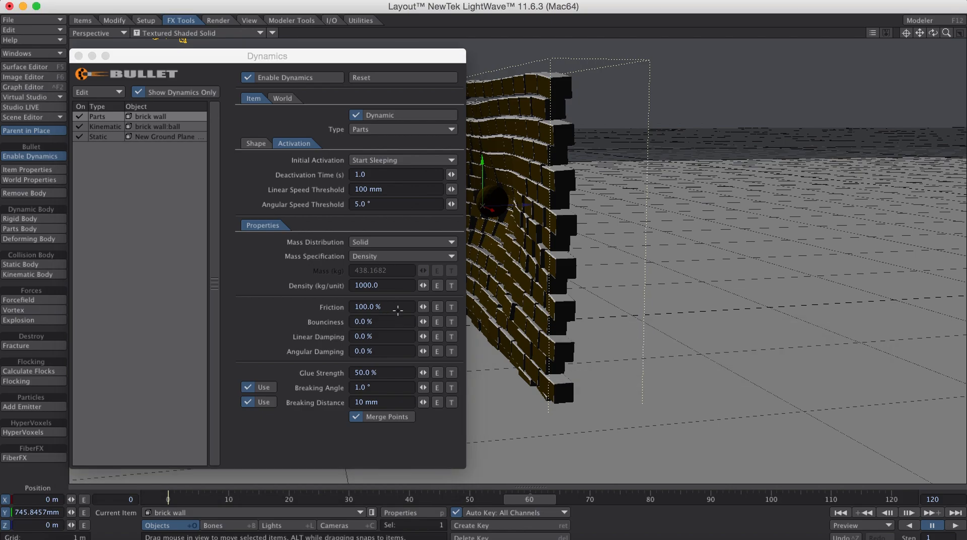
{"action": "left_click", "coordinate": [325, 309]}
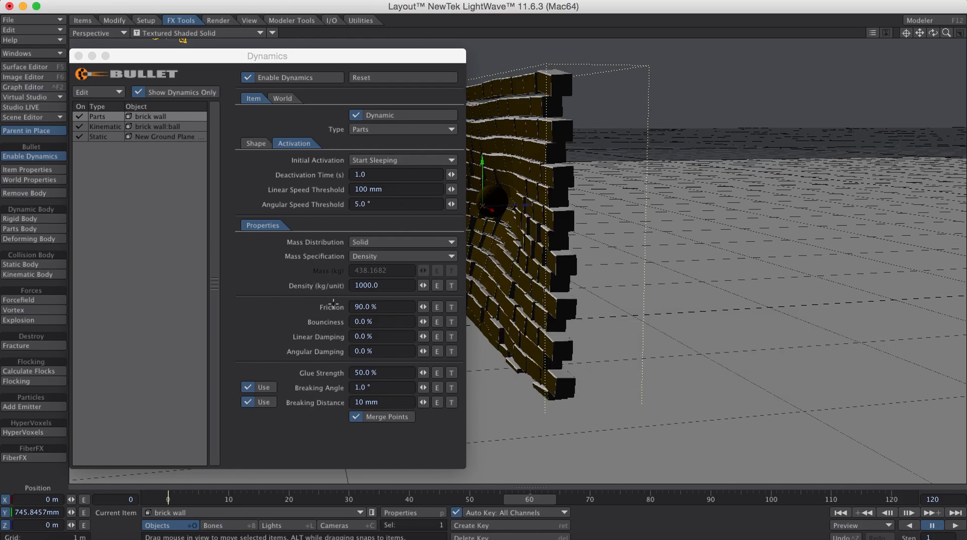
- Set the brick wall's breaking angle to 0° and its breaking distance to 20 m
{"action": "left_click", "coordinate": [392, 387]}
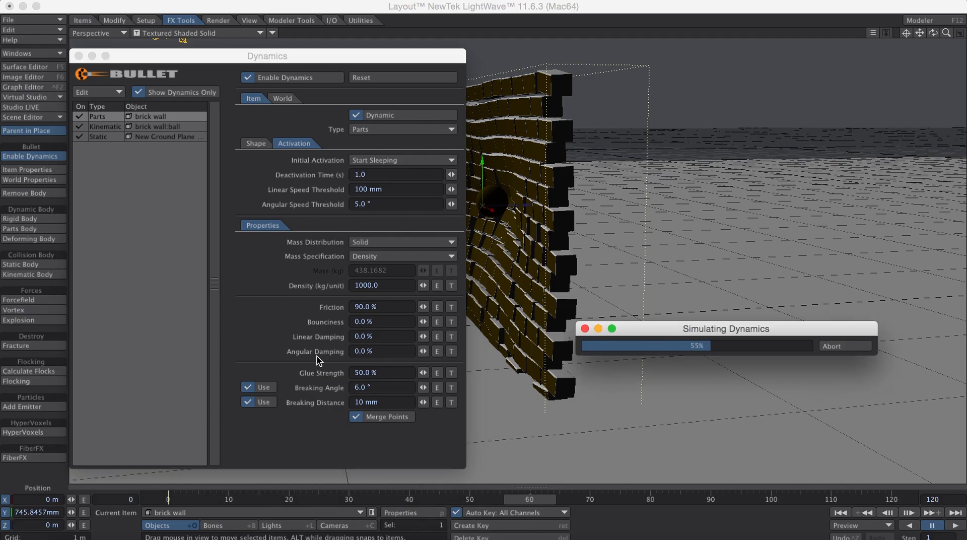
{"action": "left_click", "coordinate": [388, 388]}
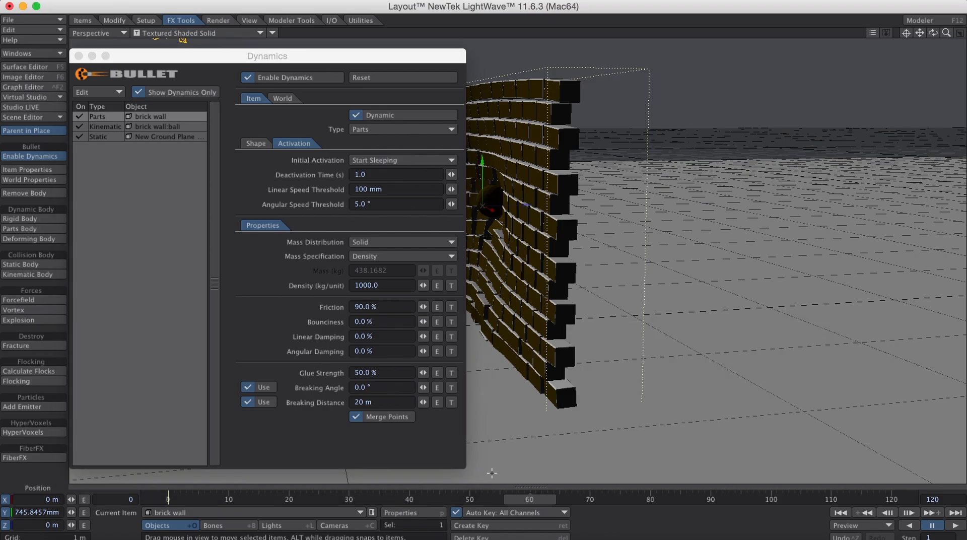
- Scrub through the simulation and orbit around the wall to examine how the bricks break apart
{"action": "mouse_move", "coordinate": [530, 500]}
{"action": "left_mouse_down"}
{"action": "mouse_move", "coordinate": [704, 500]}
{"action": "mouse_move", "coordinate": [370, 499]}
{"action": "mouse_move", "coordinate": [692, 499]}
{"action": "mouse_move", "coordinate": [434, 499]}
{"action": "mouse_move", "coordinate": [523, 500]}
{"action": "left_mouse_up"}
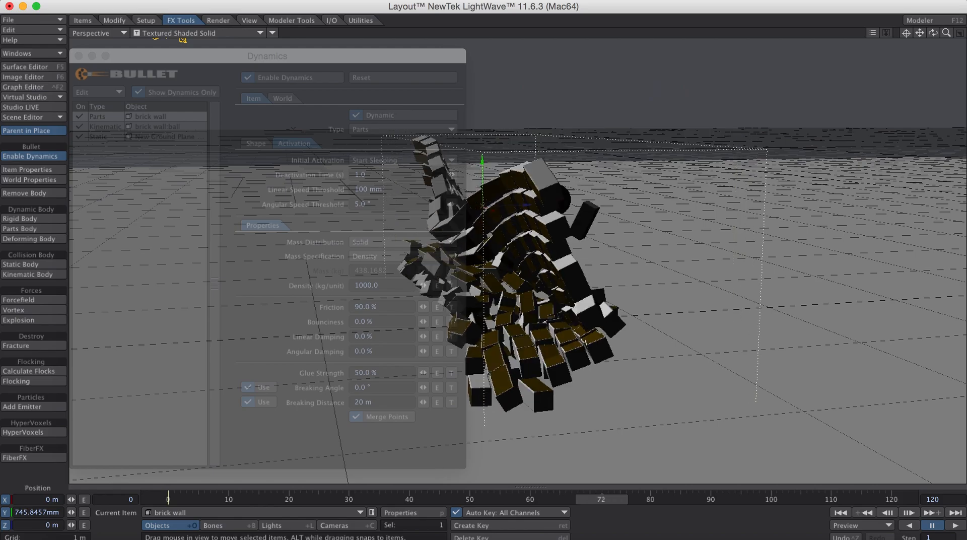
{"action": "left_click_drag", "start_coordinate": [632, 499], "coordinate": [378, 499]}
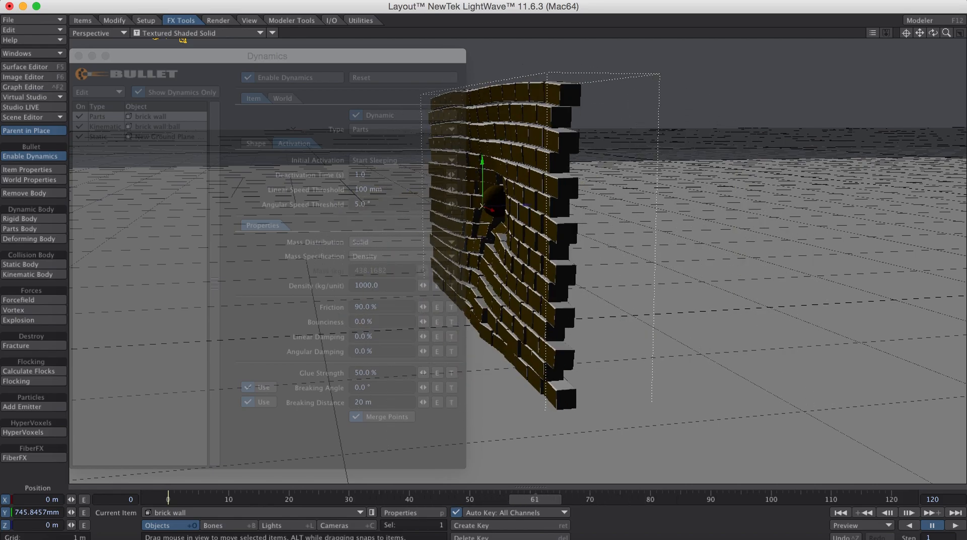
{"action": "left_click_drag", "start_coordinate": [572, 499], "coordinate": [614, 500]}
{"action": "mouse_move", "coordinate": [934, 33]}
{"action": "left_mouse_down"}
{"action": "mouse_move", "coordinate": [887, 33]}
{"action": "mouse_move", "coordinate": [952, 33]}
{"action": "left_mouse_up"}
{"action": "left_click_drag", "start_coordinate": [613, 499], "coordinate": [565, 499]}
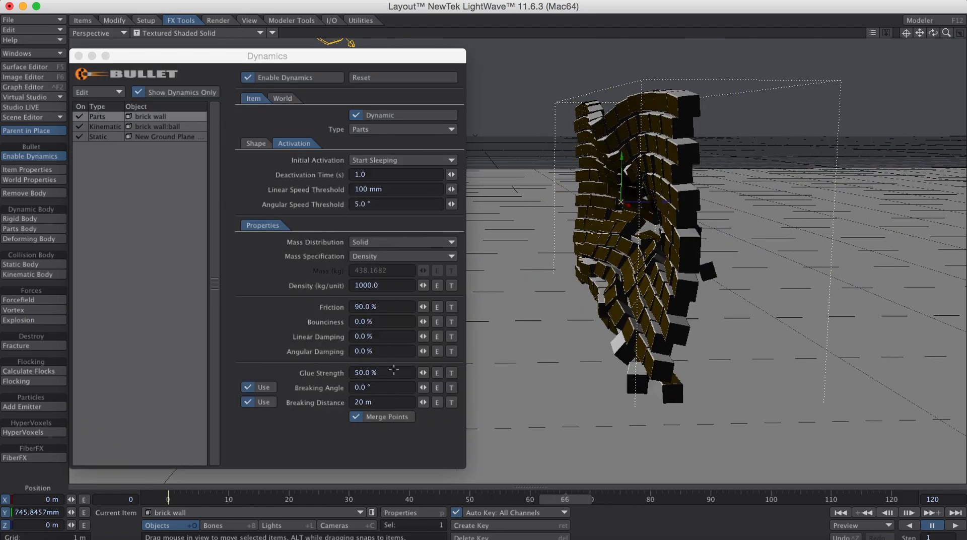
- Set the brick wall's glue strength to 55% and the ball's collision shape to Sphere
{"action": "left_click", "coordinate": [328, 369]}
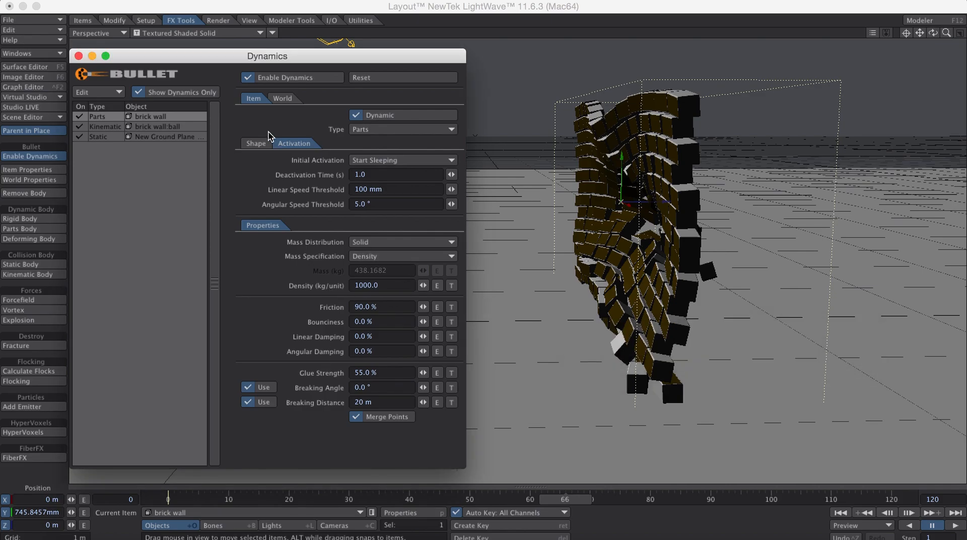
{"action": "left_click", "coordinate": [183, 128]}
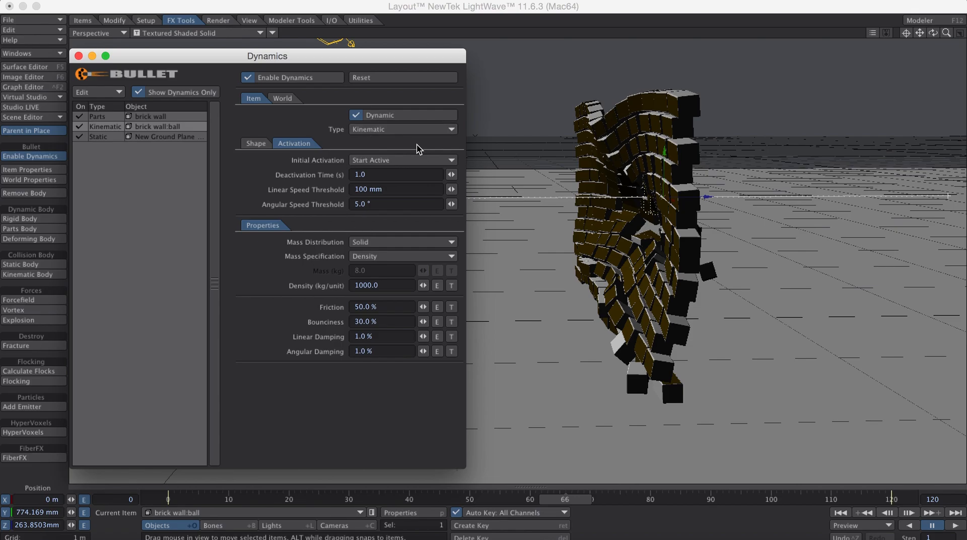
{"action": "left_click", "coordinate": [257, 143]}
{"action": "left_click", "coordinate": [385, 161]}
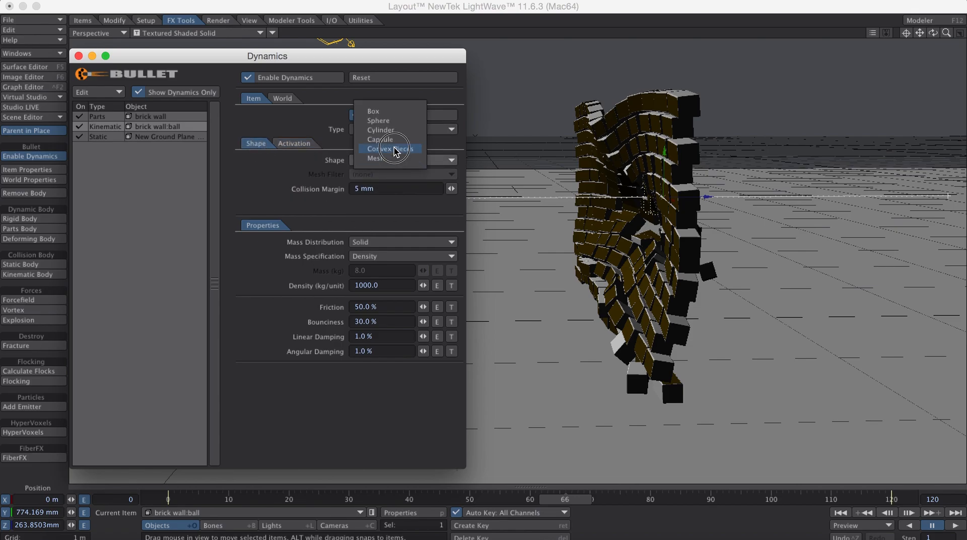
{"action": "left_click", "coordinate": [400, 126]}
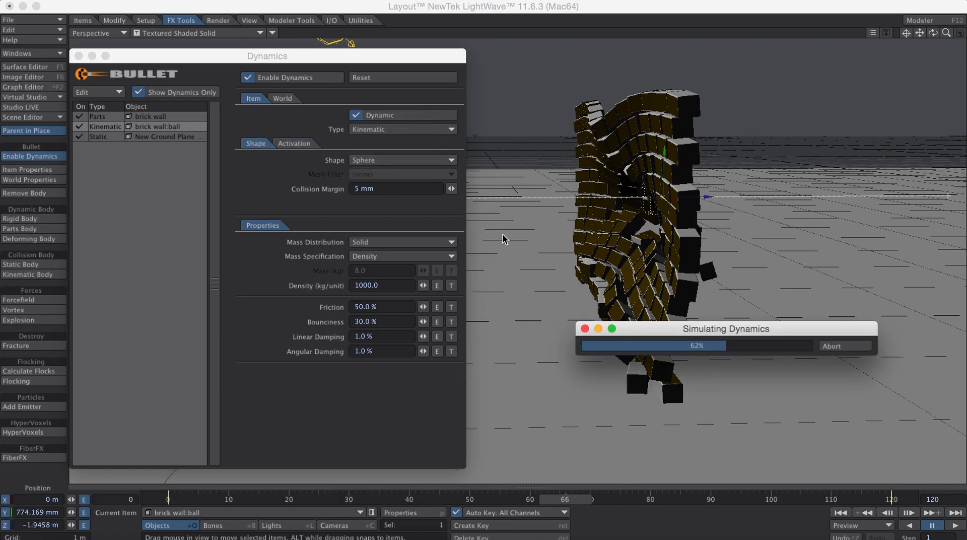
- Close the Bullet dynamics properties and return the timeline to frame 0
{"action": "left_click_drag", "start_coordinate": [575, 502], "coordinate": [173, 501]}
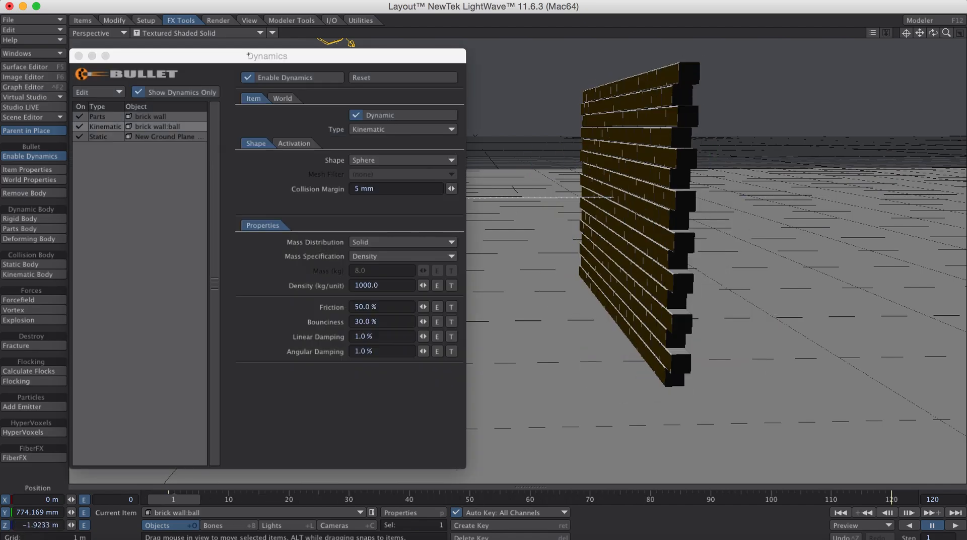
{"action": "left_click", "coordinate": [79, 56]}
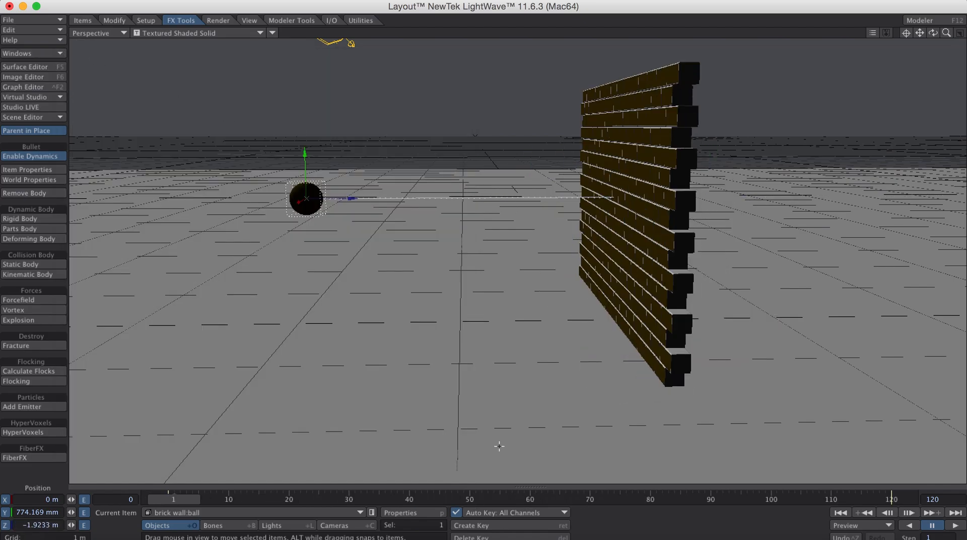
{"action": "left_click_drag", "start_coordinate": [183, 499], "coordinate": [177, 499]}
- Select the camera and move it toward the wall, to about Z -14.4 m, then look through it
{"action": "key", "text": "shift+c"}
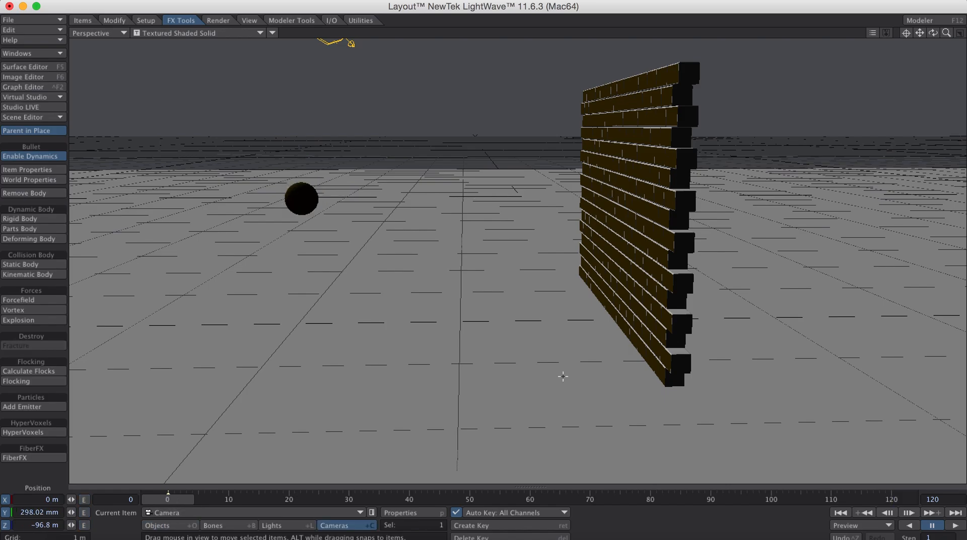
{"action": "key", "text": "6"}
{"action": "left_click_drag", "start_coordinate": [563, 298], "coordinate": [563, 298]}
{"action": "key", "text": "4"}
{"action": "left_click_drag", "start_coordinate": [946, 33], "coordinate": [946, 29]}
{"action": "left_click_drag", "start_coordinate": [124, 264], "coordinate": [468, 263]}
{"action": "key", "text": "6"}
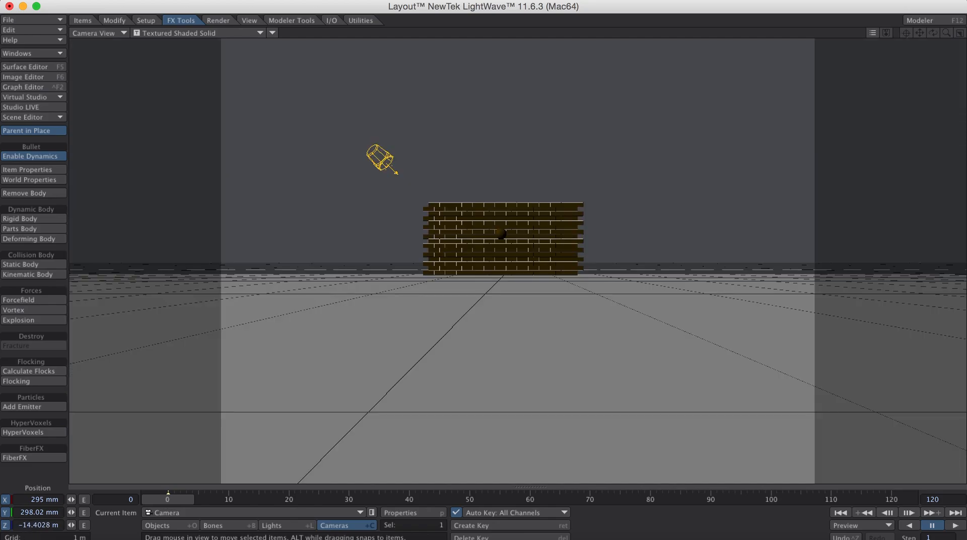
- Reposition the camera beside the ball and wall and rotate it to about -52.6° heading and -3° pitch
{"action": "left_click_drag", "start_coordinate": [124, 263], "coordinate": [159, 310]}
{"action": "key", "text": "y"}
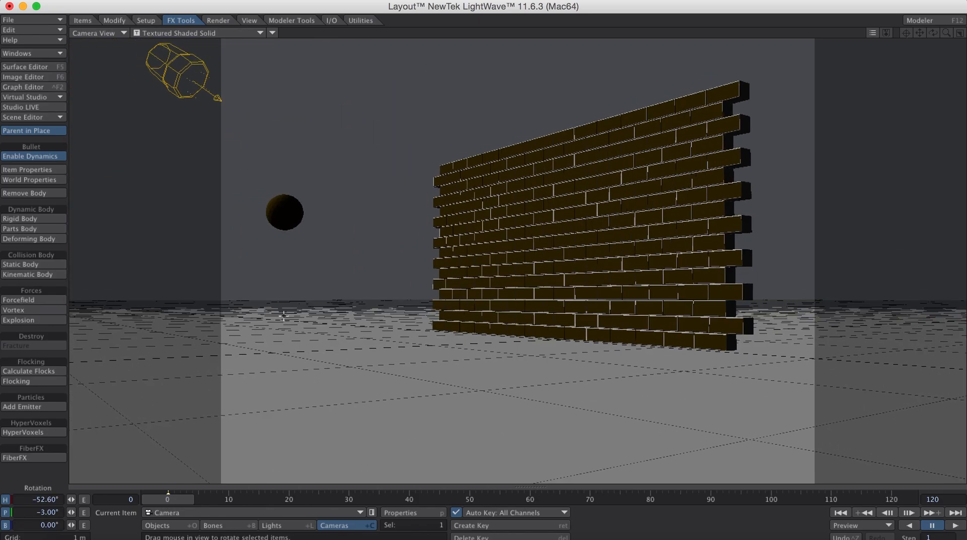
- Set the camera's render resolution to 1280 x 720, with 12 maximum samples and the Box (Sharp) reconstruction filter
{"action": "key", "text": "p"}
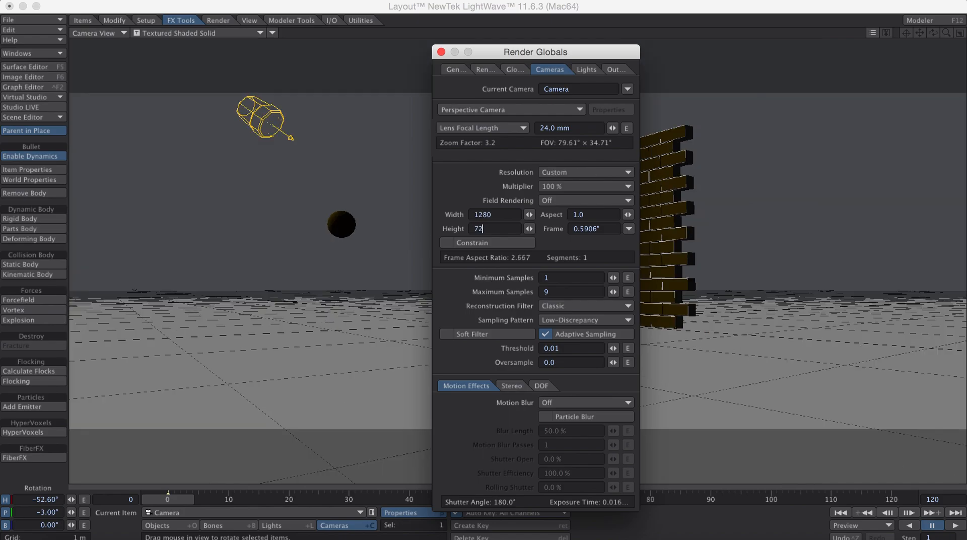
{"action": "key", "text": "Return"}
{"action": "left_click", "coordinate": [560, 277]}
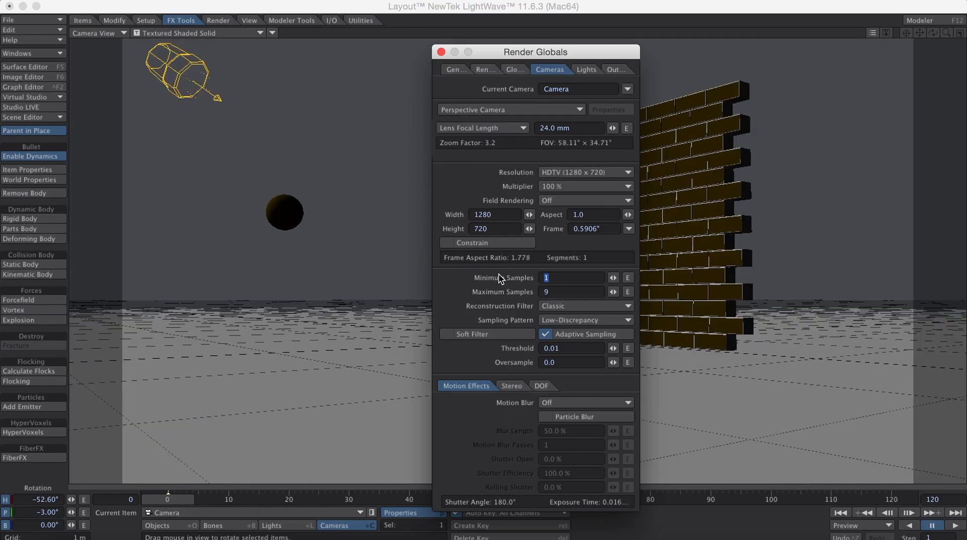
{"action": "left_click", "coordinate": [575, 291]}
{"action": "left_click", "coordinate": [583, 306]}
{"action": "left_click", "coordinate": [598, 330]}
- Enable radiosity in the global illumination settings and close the render settings
{"action": "left_click", "coordinate": [516, 68]}
{"action": "left_click", "coordinate": [483, 88]}
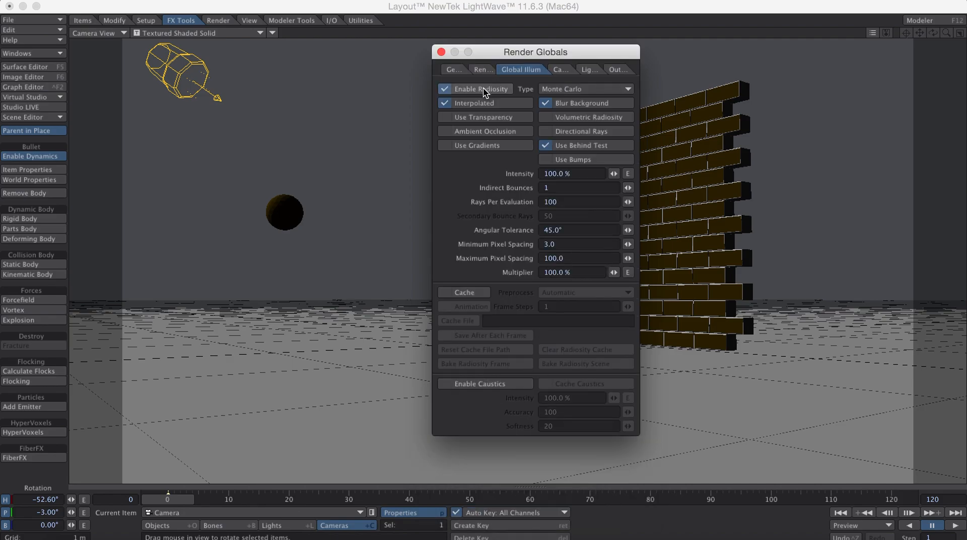
{"action": "left_click", "coordinate": [441, 52]}
- Stop the scene's distant light from affecting diffuse shading and close its properties
{"action": "left_click", "coordinate": [180, 66]}
{"action": "key", "text": "p"}
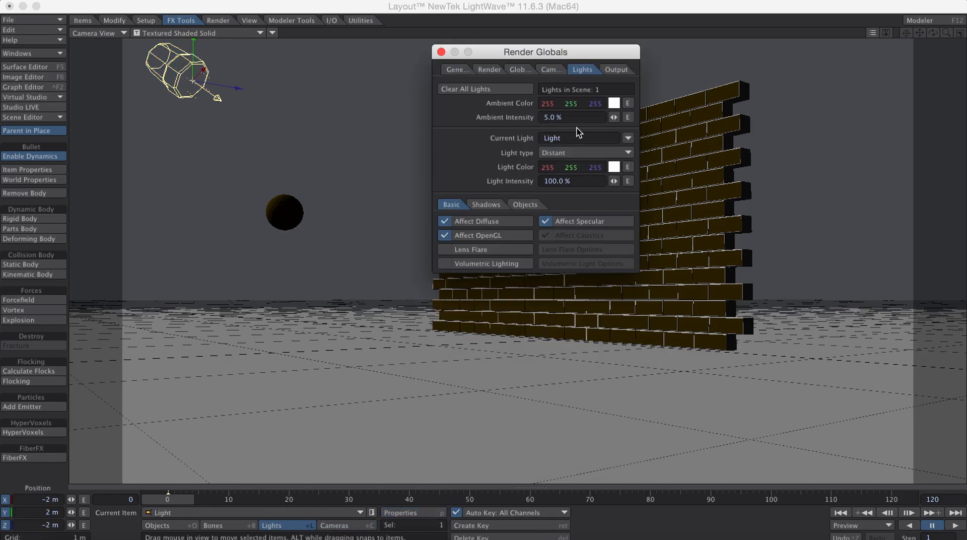
{"action": "left_click", "coordinate": [479, 221]}
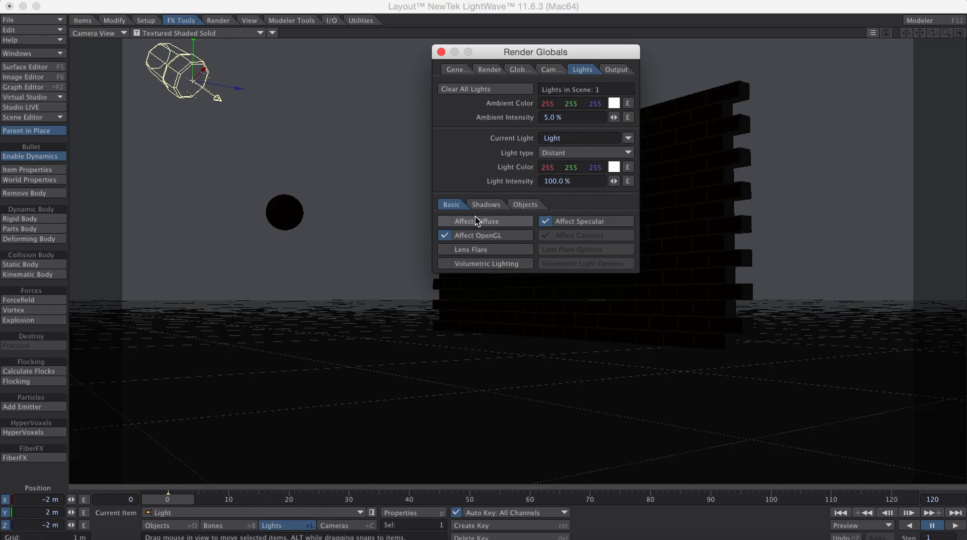
{"action": "left_click", "coordinate": [441, 52]}
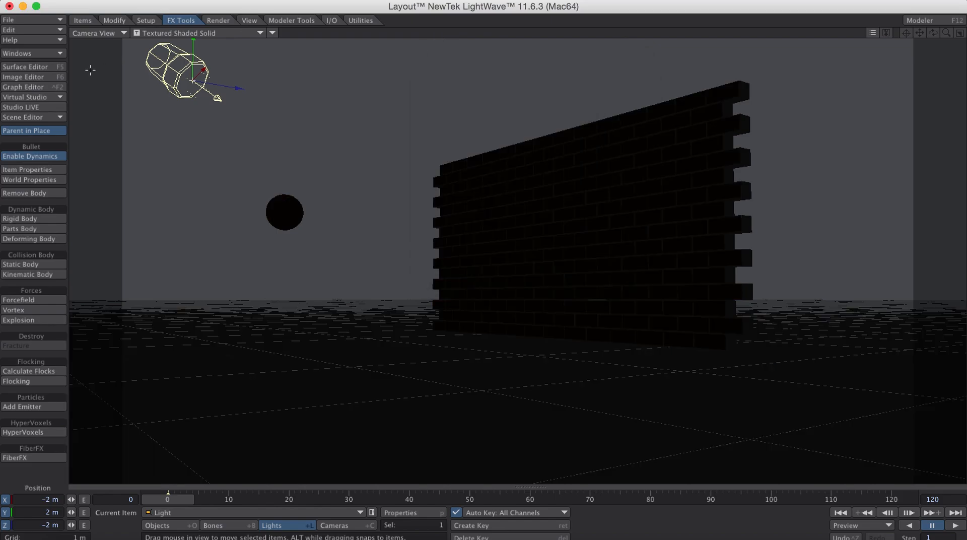
- Change the scene's backdrop color to white (255, 255, 255) and close the effects settings
{"action": "left_click", "coordinate": [38, 54]}
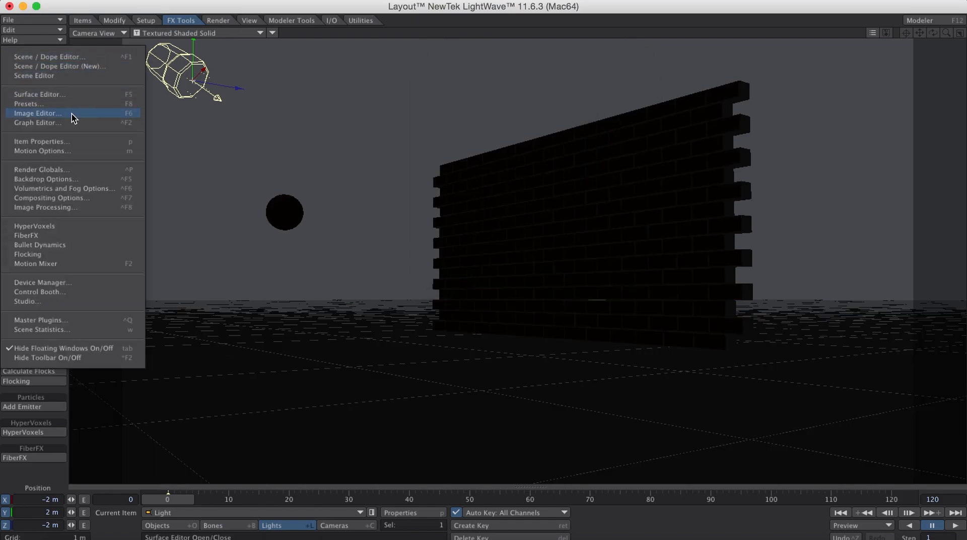
{"action": "left_click", "coordinate": [75, 178]}
{"action": "left_click", "coordinate": [543, 196]}
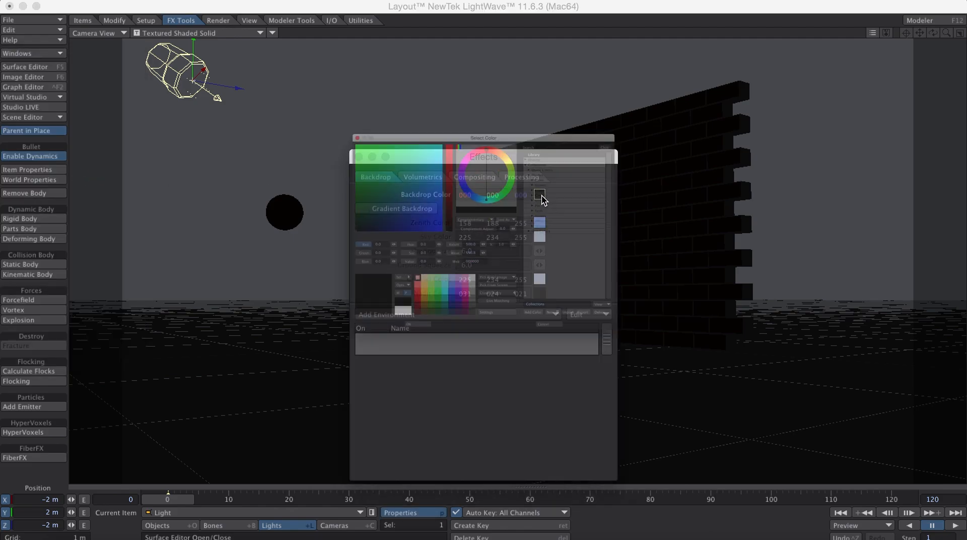
{"action": "left_click", "coordinate": [462, 323]}
{"action": "left_click", "coordinate": [362, 417]}
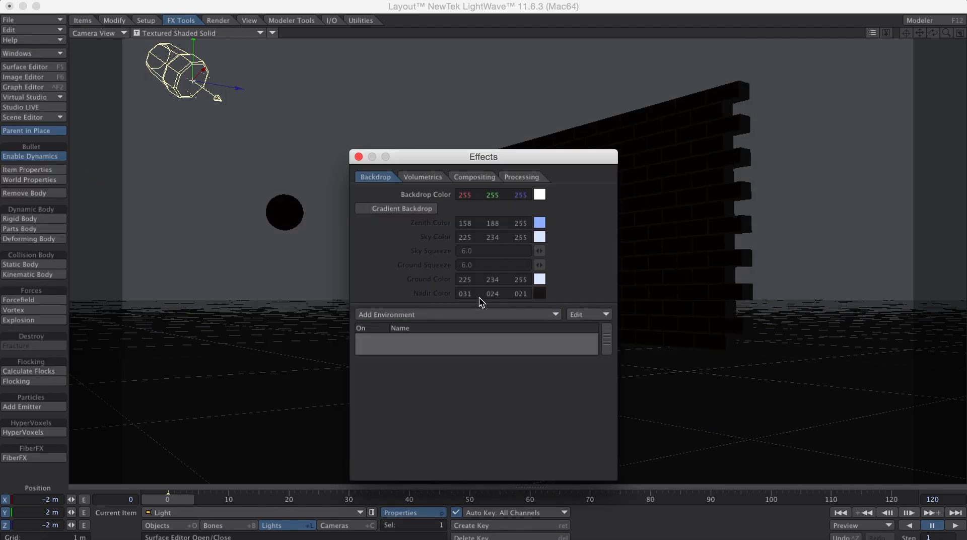
{"action": "left_click", "coordinate": [359, 160]}
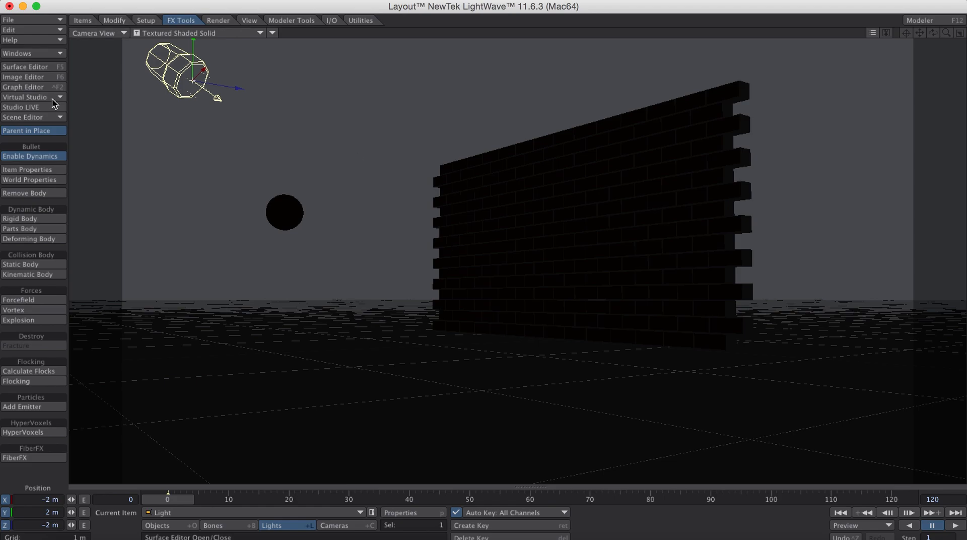
- Render the current frame, inspect the rendered wall and ball, and close the image
{"action": "left_click", "coordinate": [218, 20]}
{"action": "left_click", "coordinate": [25, 212]}
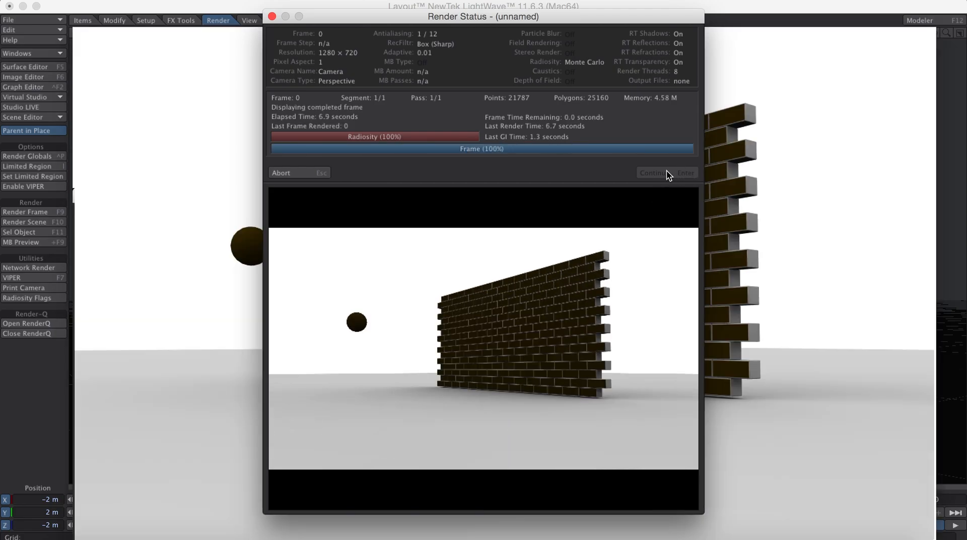
{"action": "left_click", "coordinate": [668, 174]}
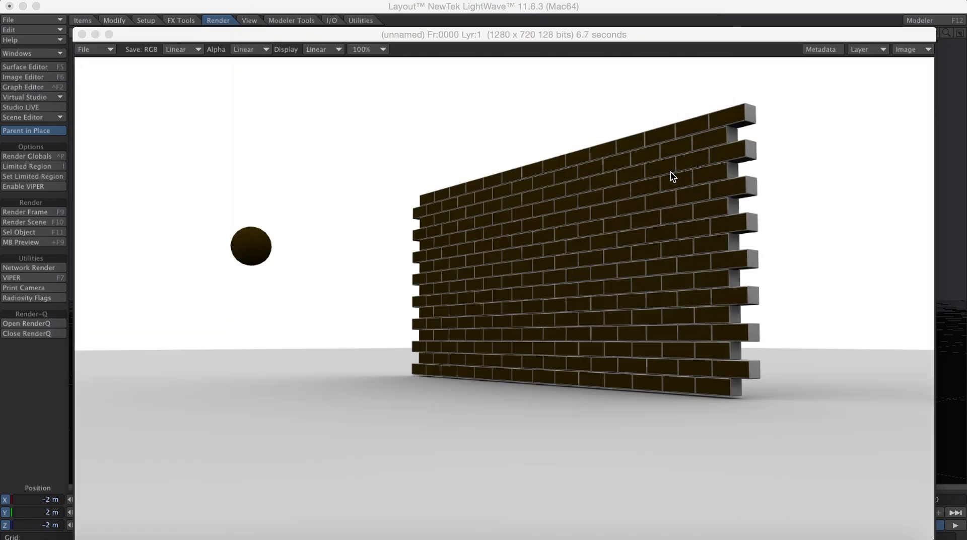
{"action": "left_click", "coordinate": [82, 35]}
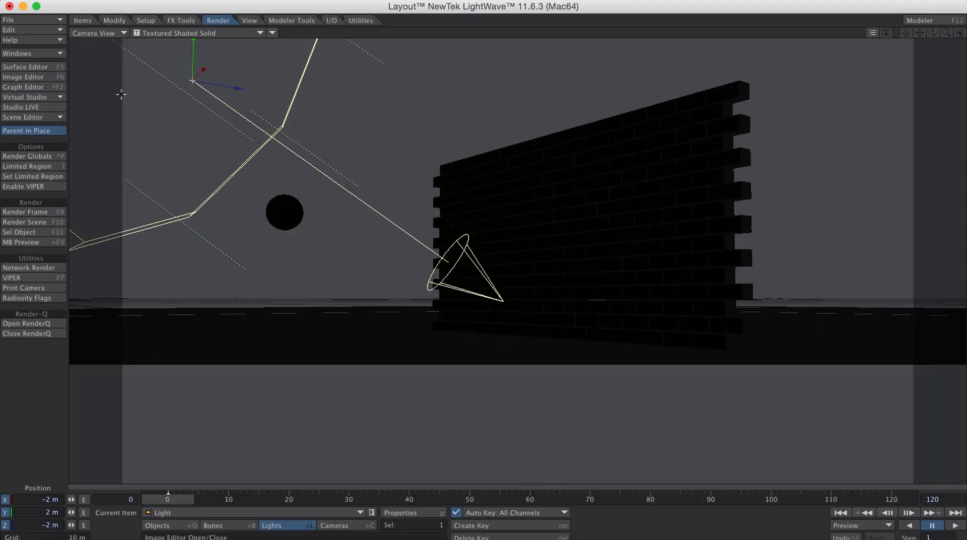
- Give the wall's brick surface a planar color image map using stone_003.jpg from the Desktop
{"action": "left_click", "coordinate": [44, 70]}
{"action": "left_click", "coordinate": [566, 141]}
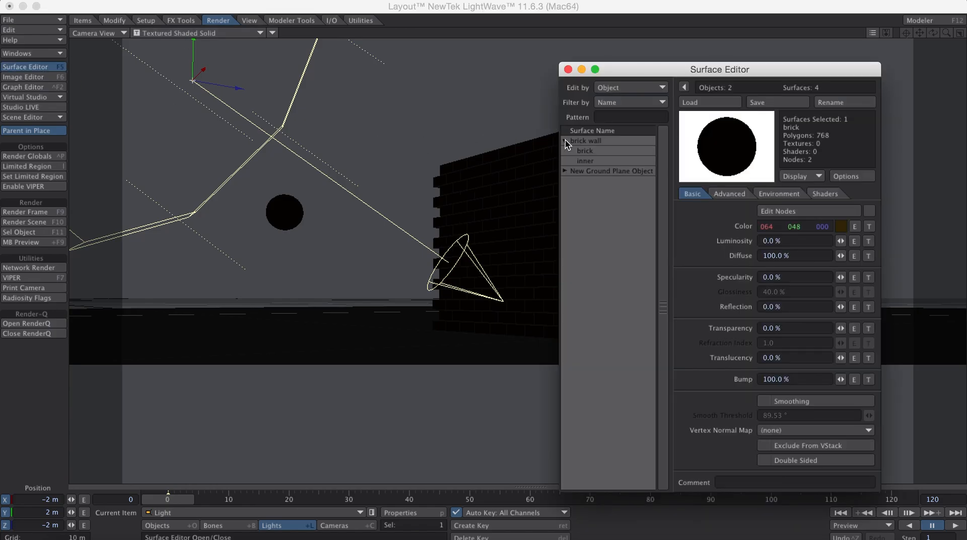
{"action": "left_click", "coordinate": [597, 152]}
{"action": "left_click", "coordinate": [869, 226]}
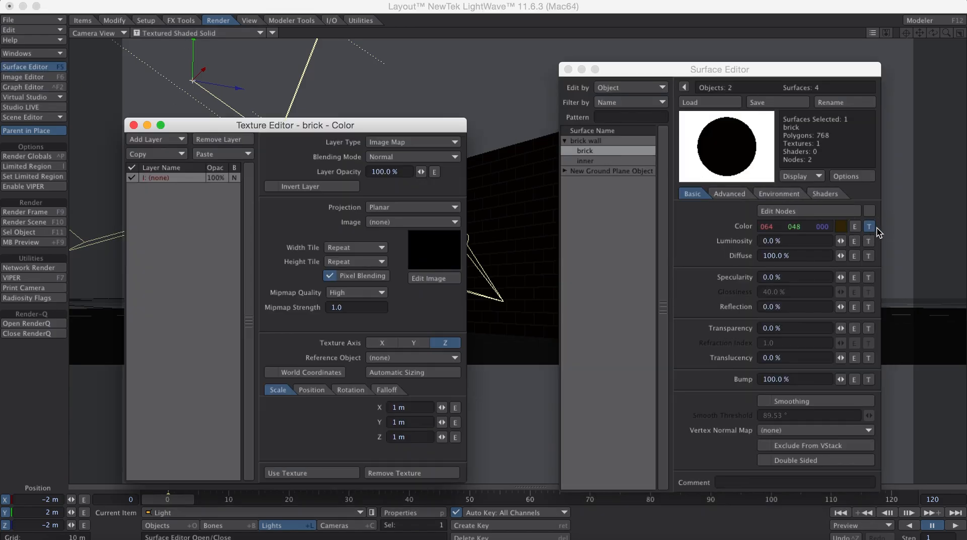
{"action": "left_click", "coordinate": [427, 208]}
{"action": "left_click", "coordinate": [410, 222]}
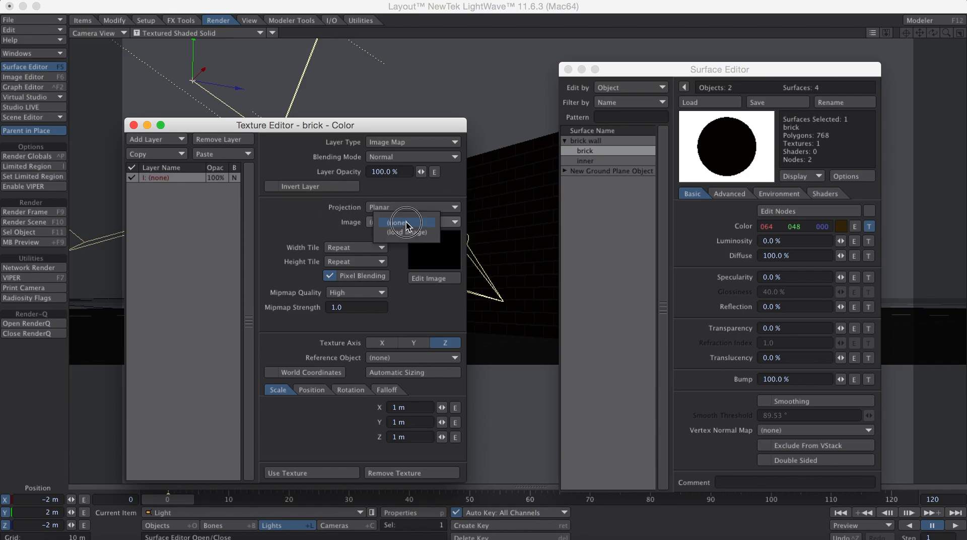
{"action": "left_click", "coordinate": [409, 233]}
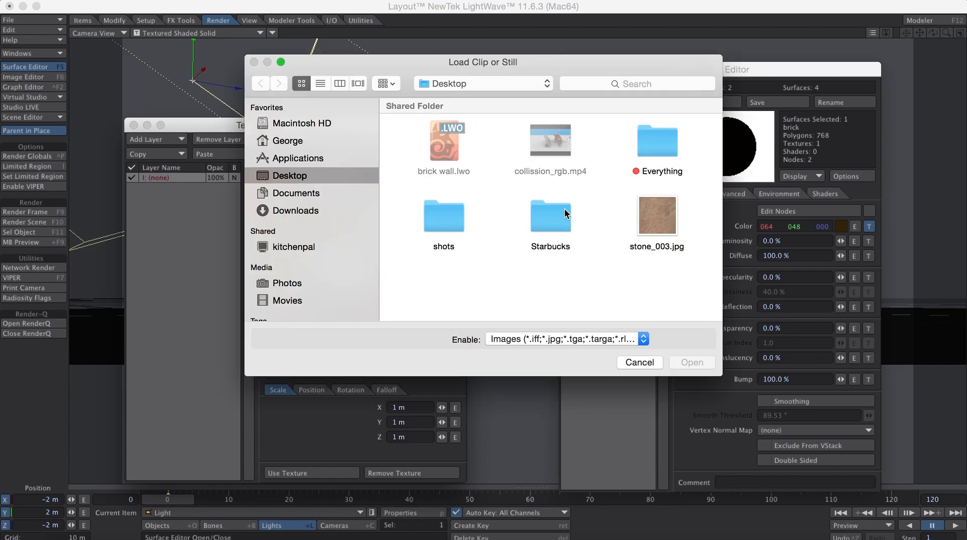
{"action": "left_click", "coordinate": [675, 210]}
{"action": "double_click", "coordinate": [664, 213]}
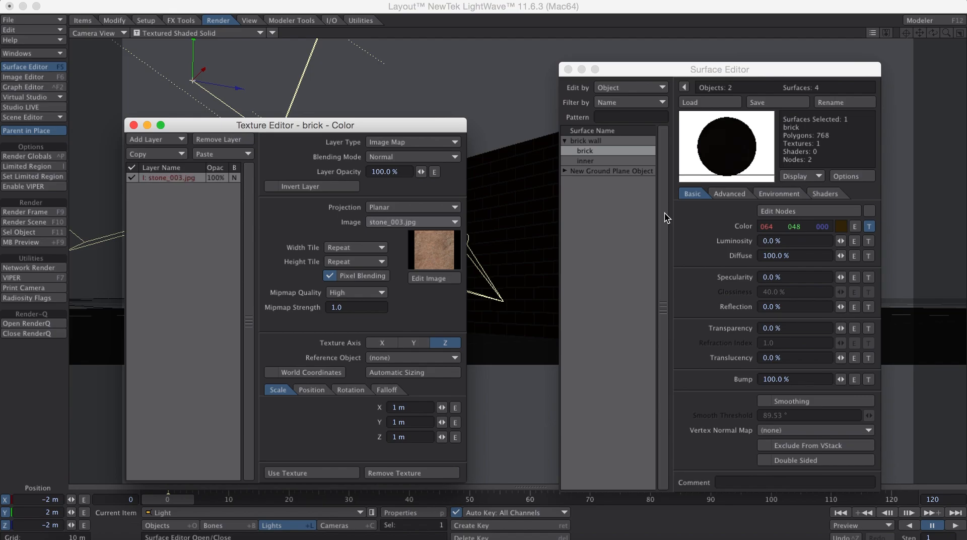
- Size the brick texture automatically, apply it, and set the brick surface's luminosity to 7.5%
{"action": "left_click", "coordinate": [399, 372]}
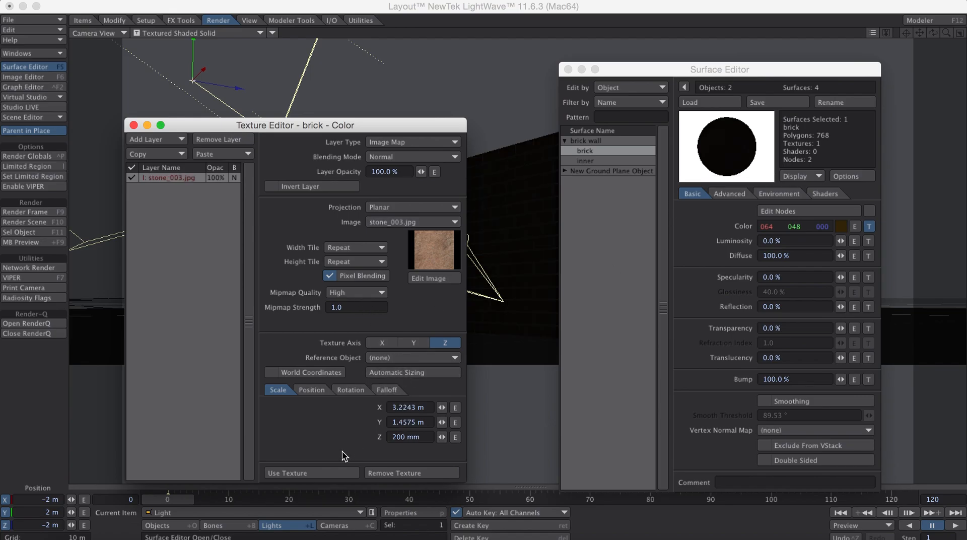
{"action": "left_click", "coordinate": [311, 472]}
{"action": "mouse_move", "coordinate": [841, 241]}
{"action": "left_mouse_down"}
{"action": "mouse_move", "coordinate": [855, 240]}
{"action": "mouse_move", "coordinate": [823, 240]}
{"action": "mouse_move", "coordinate": [841, 241]}
{"action": "left_mouse_up"}
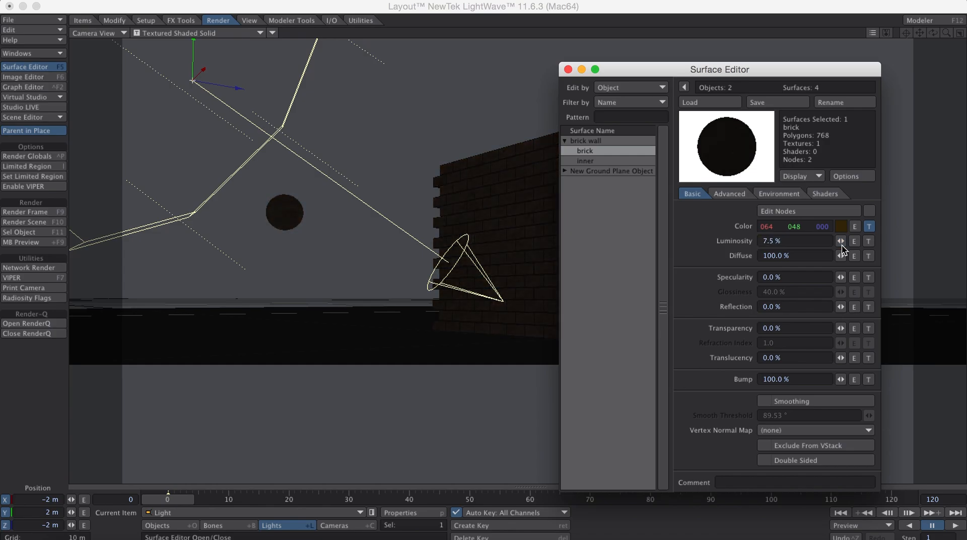
- Darken the stone_003.jpg image in the Image Editor and close the editor
{"action": "left_click", "coordinate": [20, 77]}
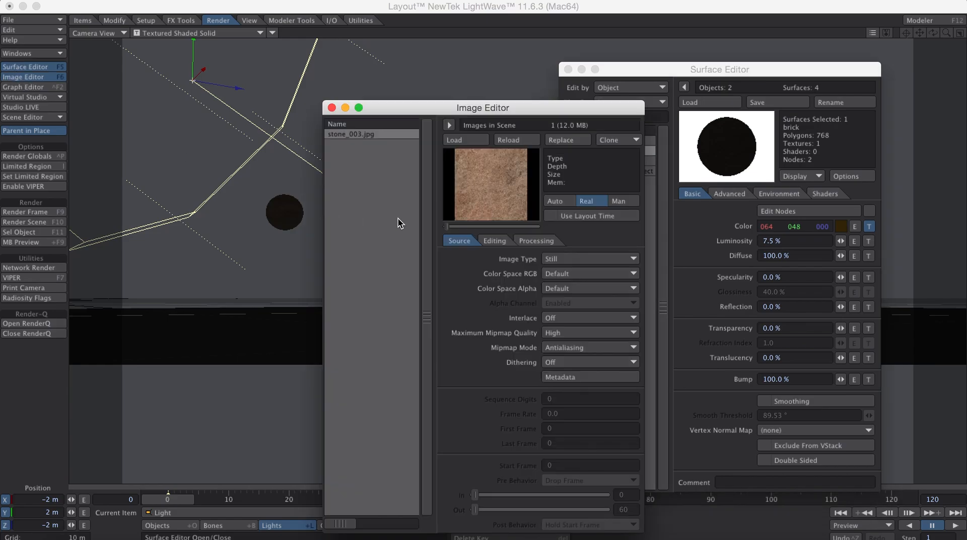
{"action": "left_click", "coordinate": [358, 132]}
{"action": "left_click", "coordinate": [495, 241]}
{"action": "left_click_drag", "start_coordinate": [540, 274], "coordinate": [519, 259]}
{"action": "left_click_drag", "start_coordinate": [553, 114], "coordinate": [303, 170]}
{"action": "left_click", "coordinate": [81, 162]}
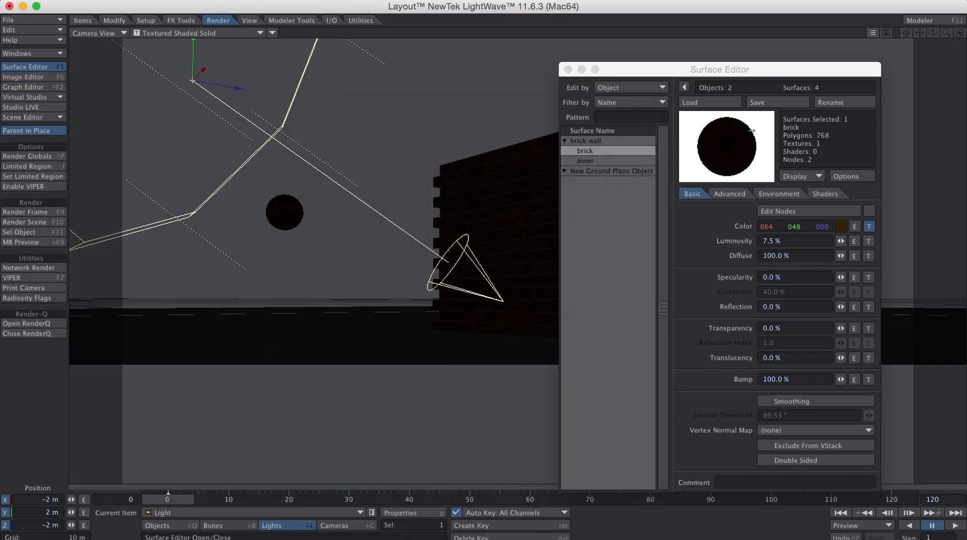
- Switch to Modeler and assign the ball a smoothed surface named bullet, with color 212, 212, 212 and 18.5% specular
{"action": "left_click", "coordinate": [151, 538]}
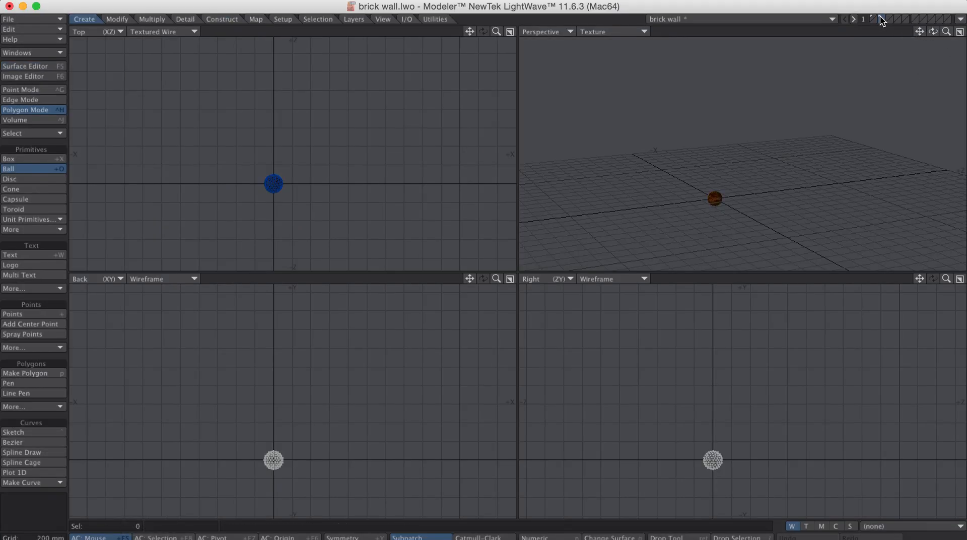
{"action": "type", "text": "qbullet"}
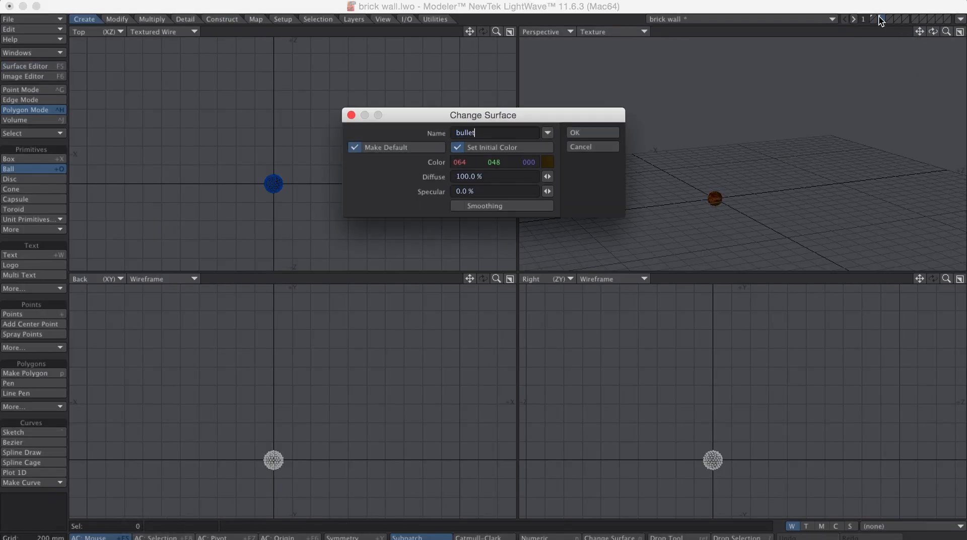
{"action": "left_click", "coordinate": [547, 162]}
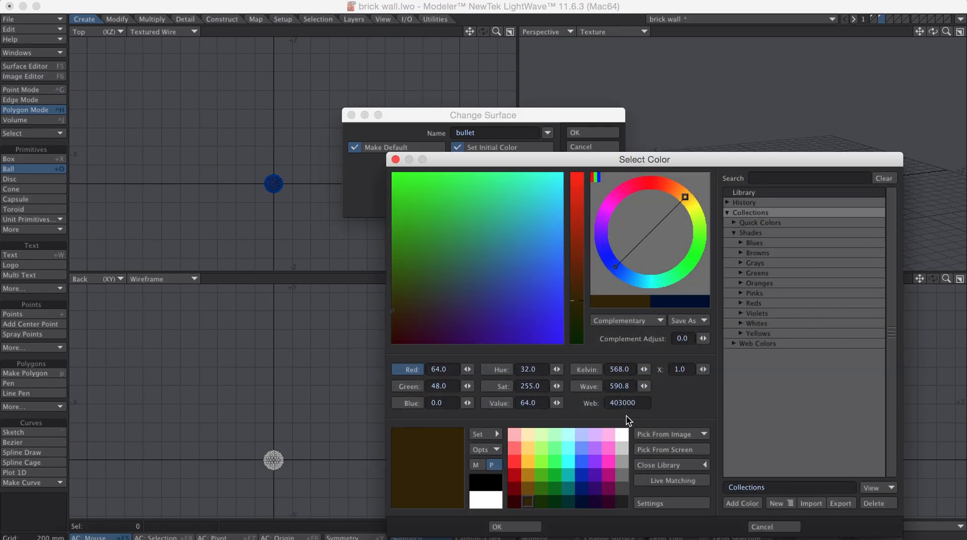
{"action": "left_click", "coordinate": [621, 449]}
{"action": "left_click", "coordinate": [524, 527]}
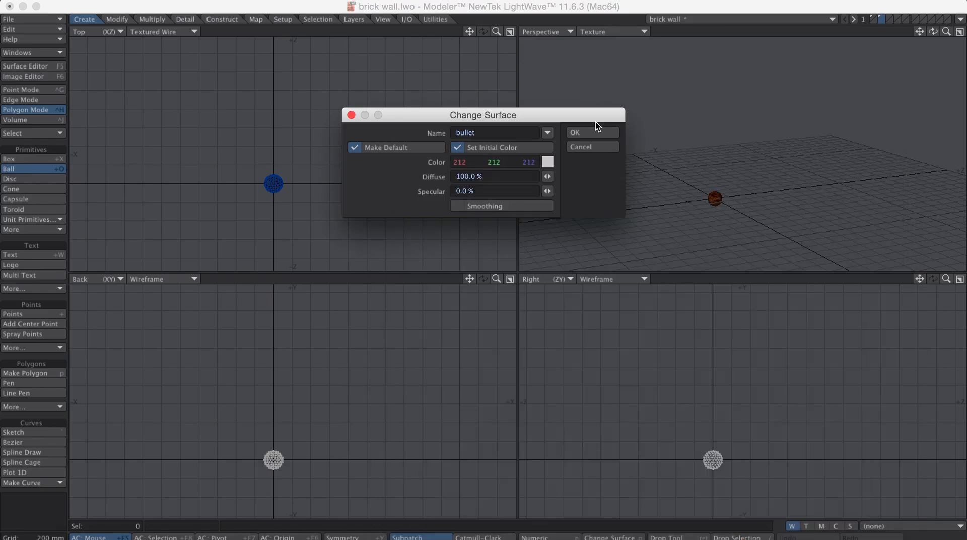
{"action": "left_click", "coordinate": [525, 202]}
{"action": "left_click", "coordinate": [589, 133]}
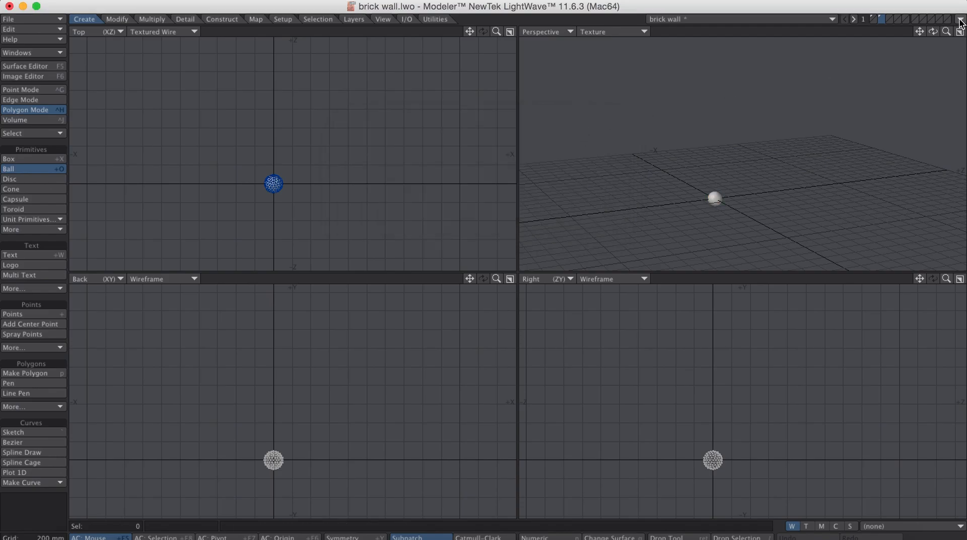
- Switch back to Layout and reopen the Surface Editor on the bullet surface
{"action": "left_click", "coordinate": [183, 535]}
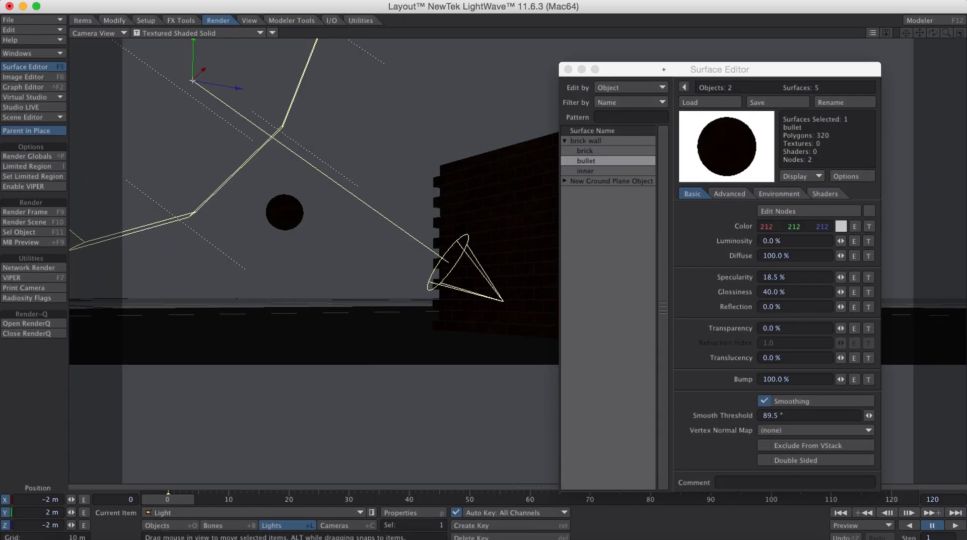
{"action": "left_click", "coordinate": [568, 69]}
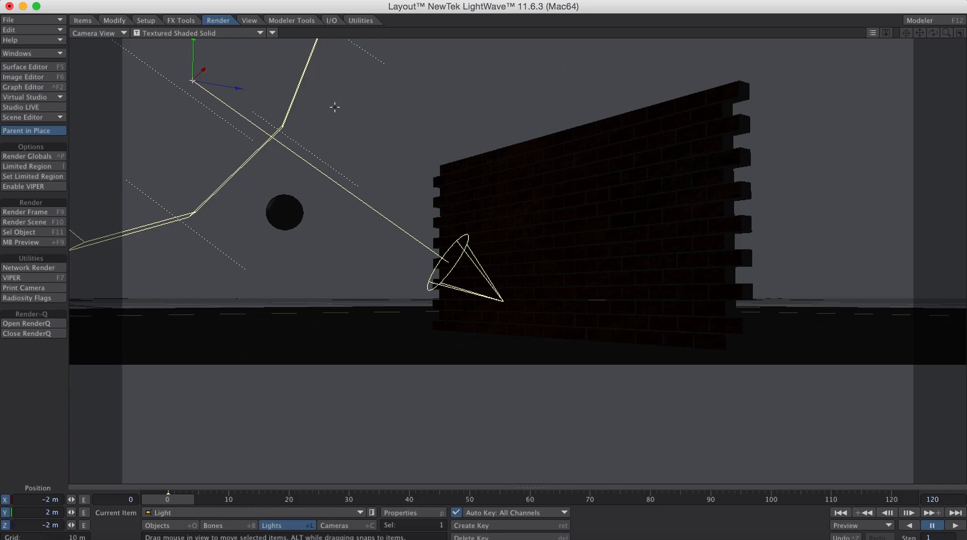
{"action": "left_click", "coordinate": [30, 67]}
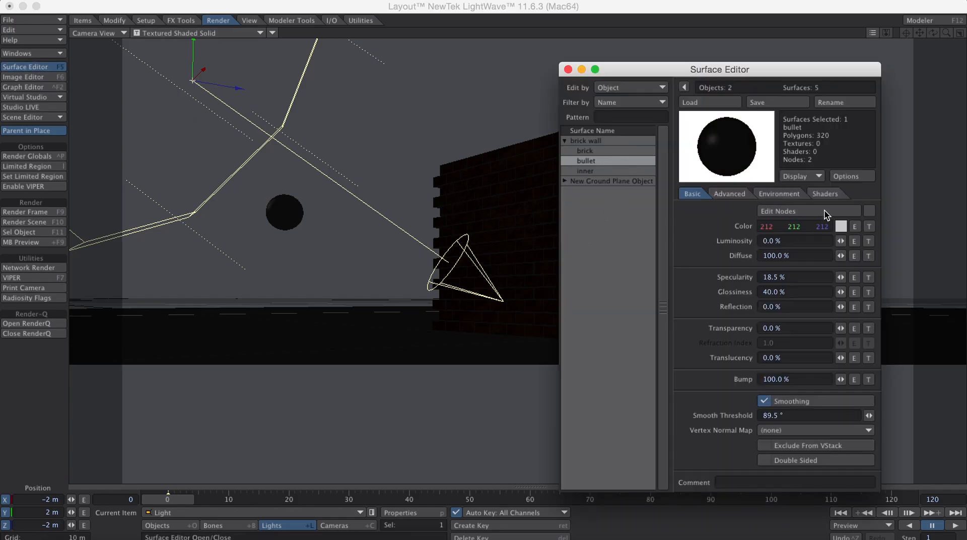
- Search for "environ", load environment.jpg as a planar color image map for the bullet surface, and apply the texture
{"action": "left_click", "coordinate": [869, 226]}
{"action": "left_click", "coordinate": [431, 222]}
{"action": "left_click", "coordinate": [441, 250]}
{"action": "left_click", "coordinate": [443, 223]}
{"action": "left_click", "coordinate": [450, 206]}
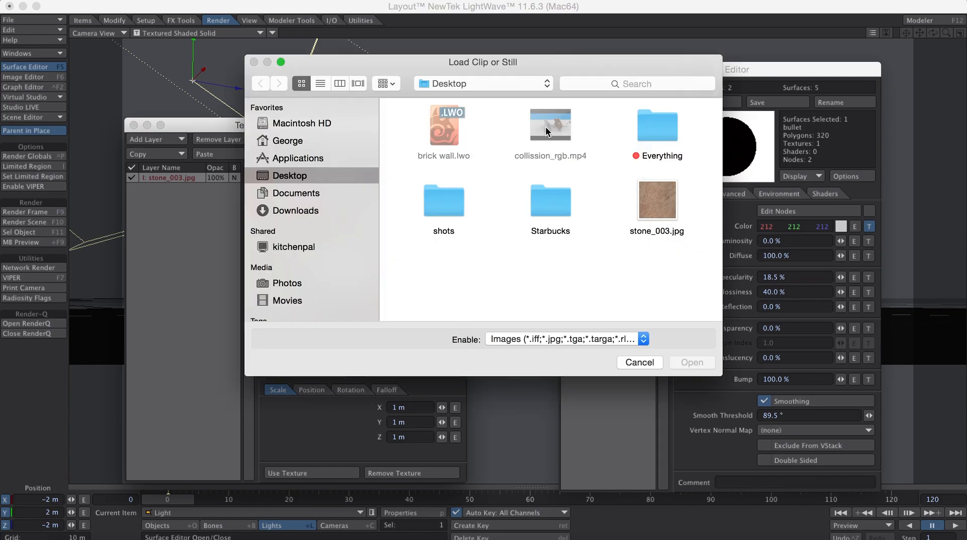
{"action": "left_click", "coordinate": [311, 188]}
{"action": "left_click", "coordinate": [306, 176]}
{"action": "left_click", "coordinate": [662, 85]}
{"action": "type", "text": "env"}
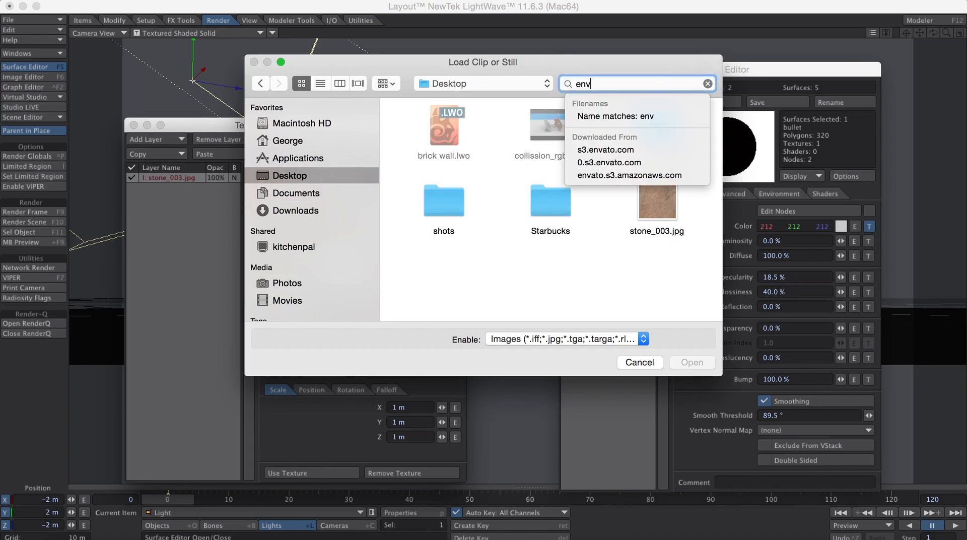
{"action": "type", "text": "iron"}
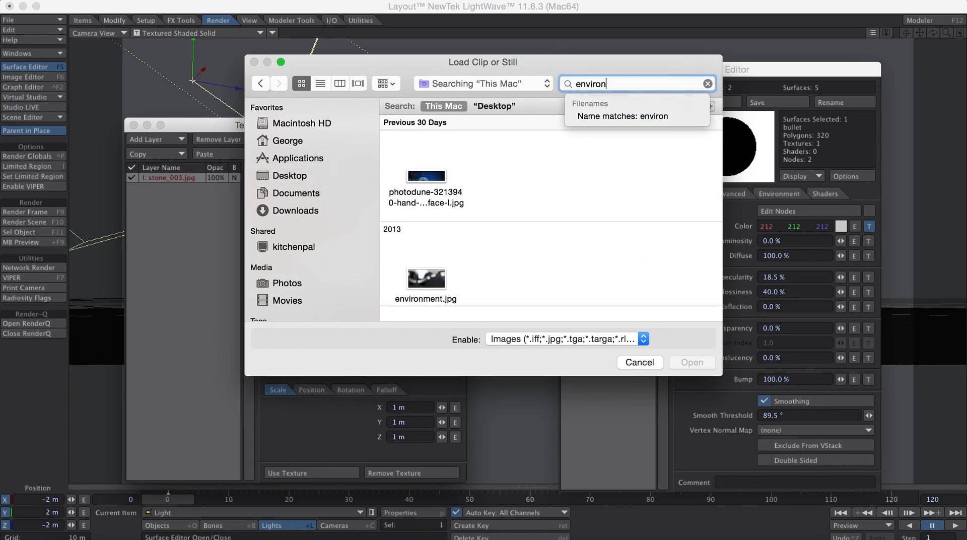
{"action": "double_click", "coordinate": [412, 296]}
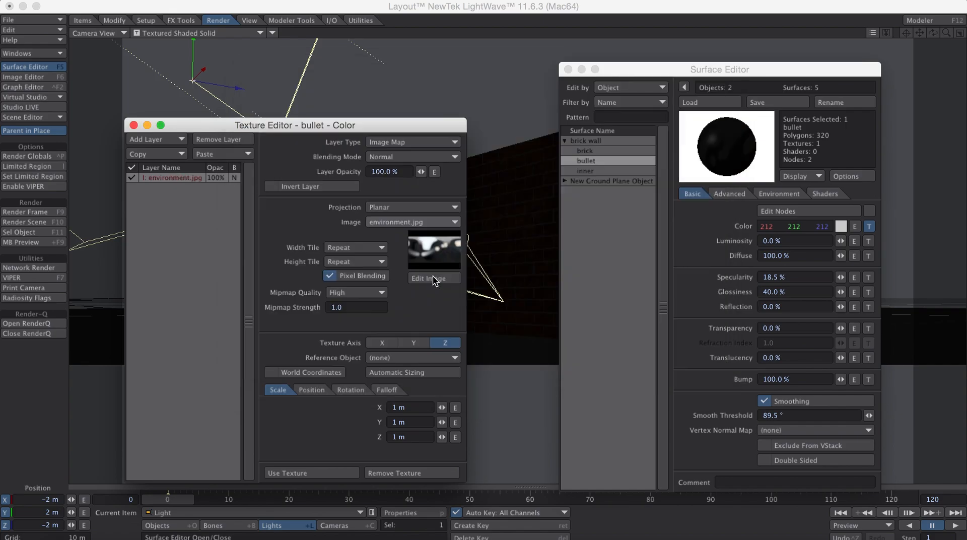
{"action": "left_click", "coordinate": [319, 474]}
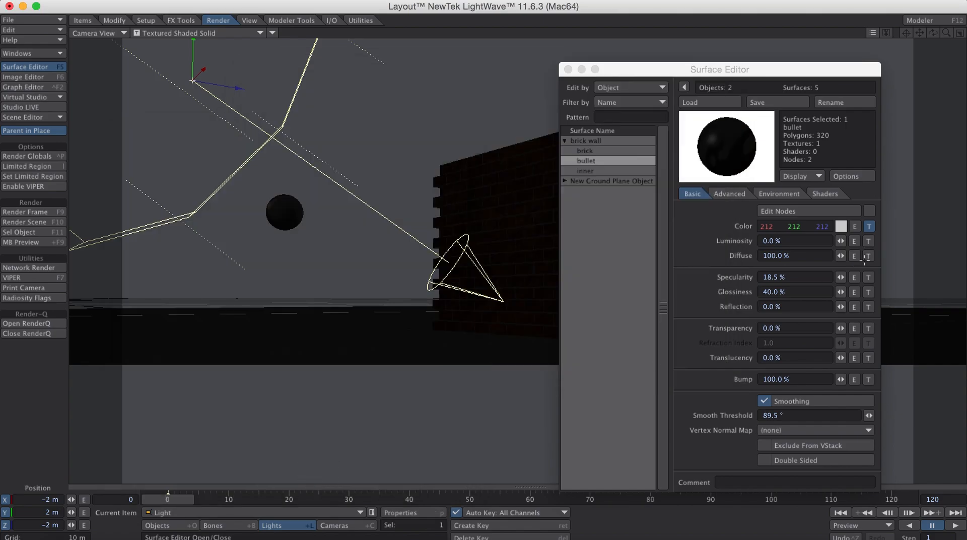
- Set the bullet surface's reflection options to Ray Tracing + Spherical Map, with 37% reflection and 33% specularity
{"action": "left_click", "coordinate": [788, 194]}
{"action": "left_click", "coordinate": [806, 210]}
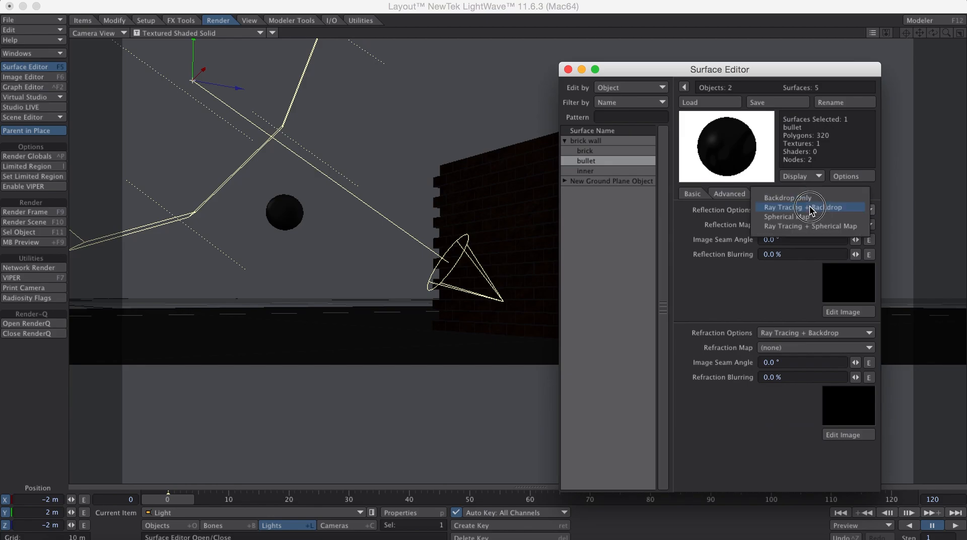
{"action": "left_click", "coordinate": [822, 229]}
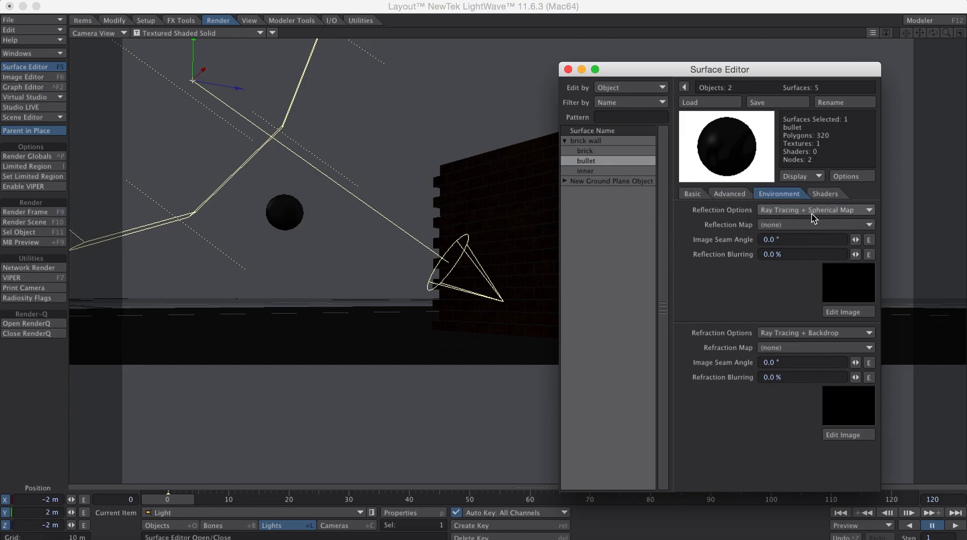
{"action": "left_click", "coordinate": [702, 196]}
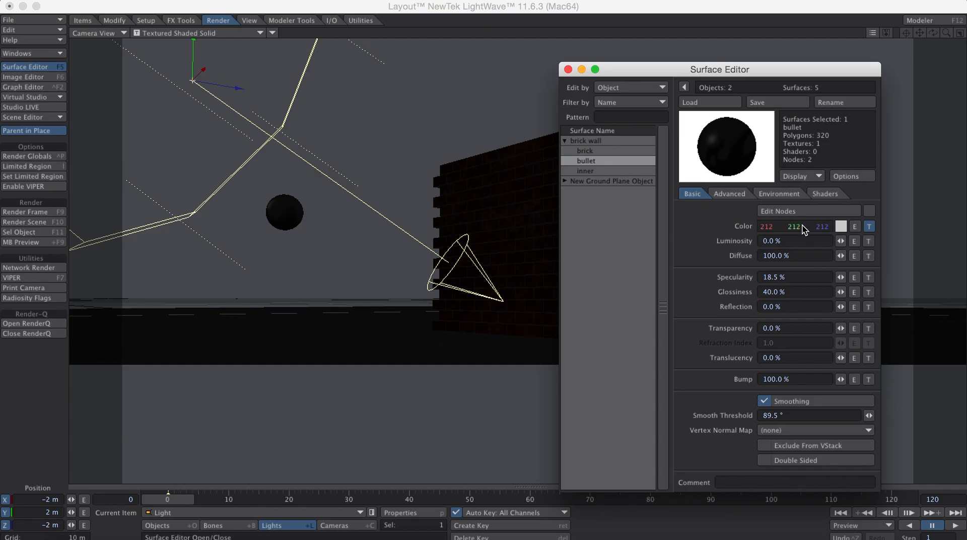
{"action": "left_click_drag", "start_coordinate": [841, 307], "coordinate": [841, 307]}
{"action": "left_click_drag", "start_coordinate": [841, 307], "coordinate": [841, 277]}
- Assign environment.jpg as the bullet surface's reflection map, raise luminosity to 20.5%, and close the Surface Editor
{"action": "left_click", "coordinate": [779, 194]}
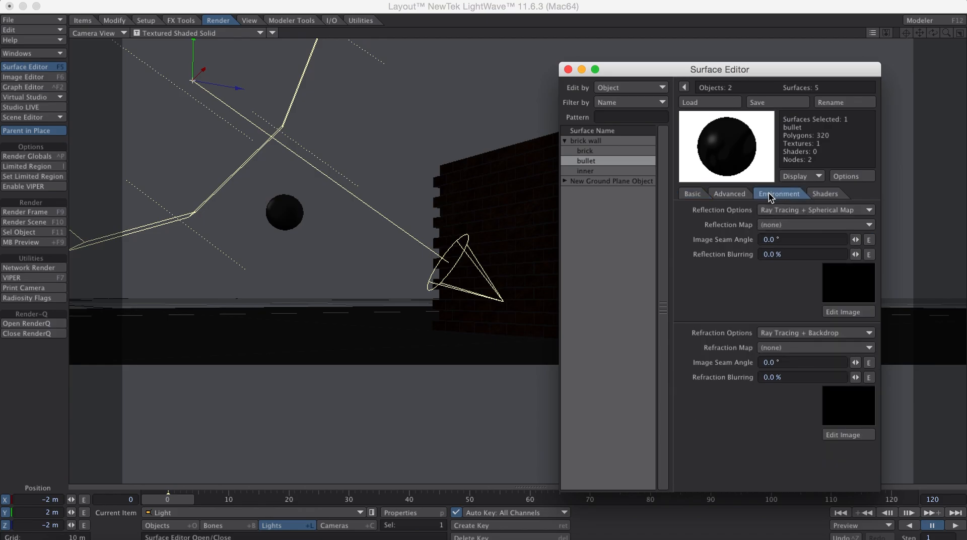
{"action": "left_click", "coordinate": [806, 224]}
{"action": "left_click", "coordinate": [810, 251]}
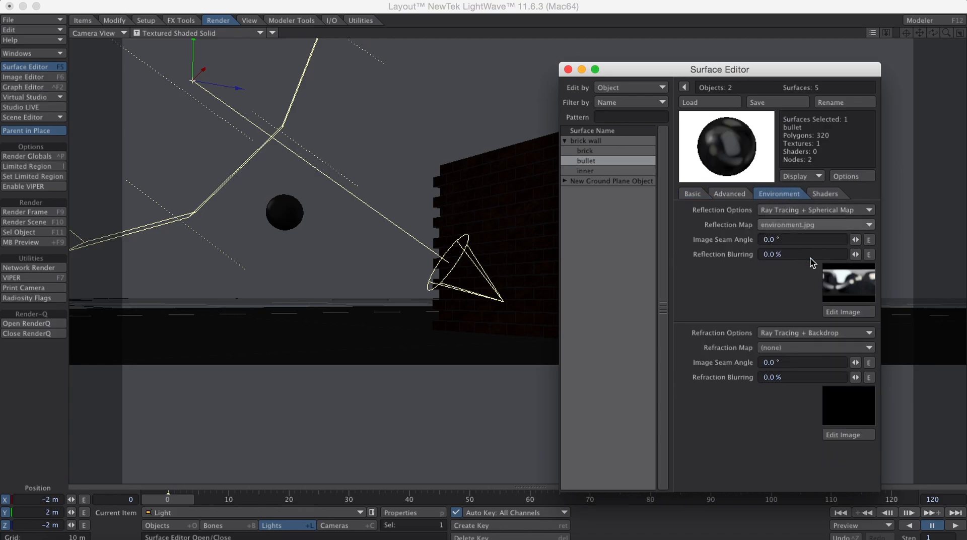
{"action": "left_click", "coordinate": [692, 194]}
{"action": "left_click_drag", "start_coordinate": [841, 241], "coordinate": [840, 241]}
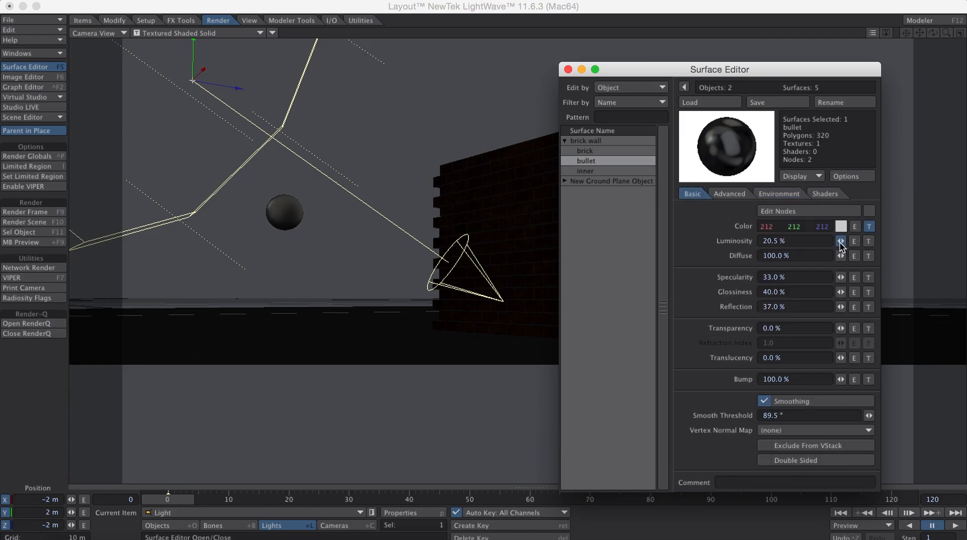
{"action": "left_click", "coordinate": [568, 69]}
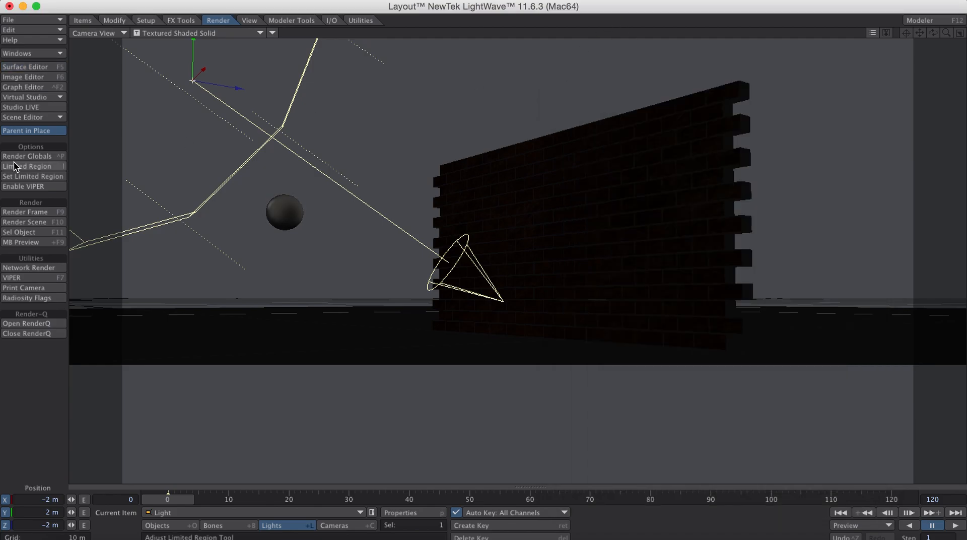
- Render frame 0 to inspect the reflective ball beside the wall, and close the finished render
{"action": "left_click", "coordinate": [37, 212]}
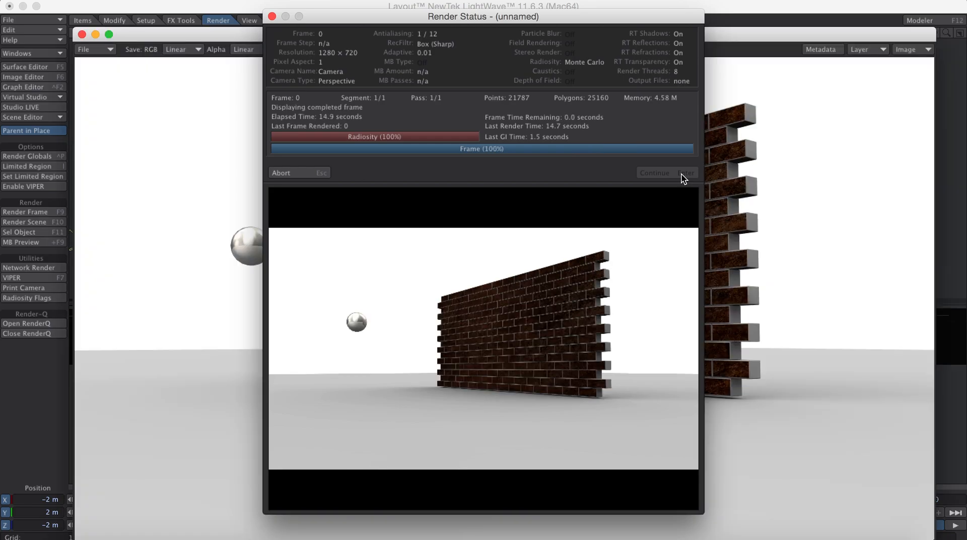
{"action": "left_click", "coordinate": [683, 177]}
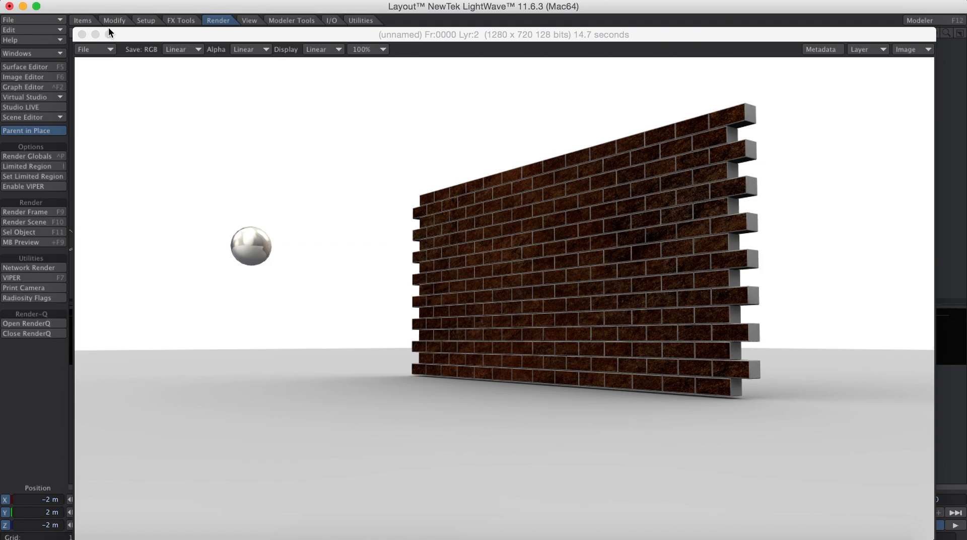
{"action": "left_click", "coordinate": [82, 34]}
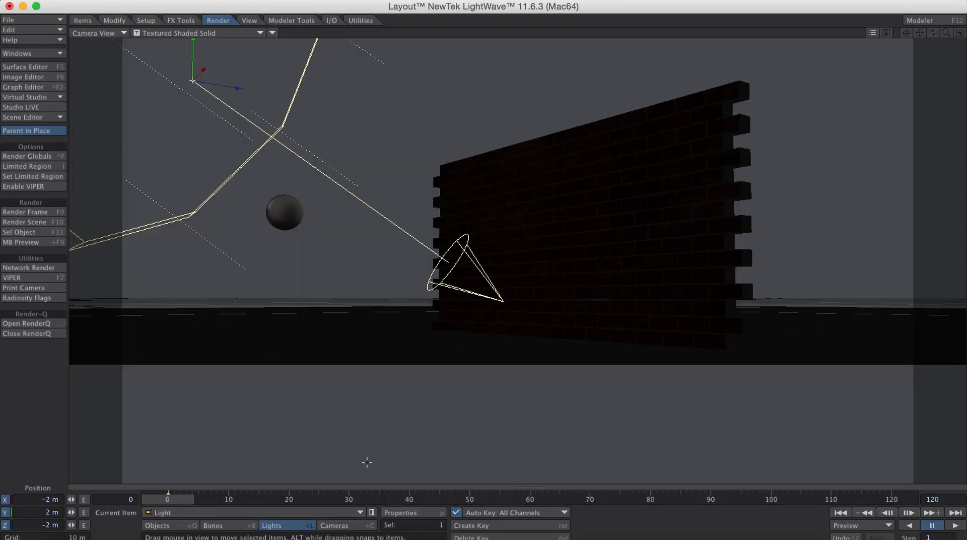
- At frame 68, select the ground plane and set its Bullet collision shape to Box
{"action": "left_click_drag", "start_coordinate": [167, 499], "coordinate": [543, 498]}
{"action": "left_click", "coordinate": [318, 326]}
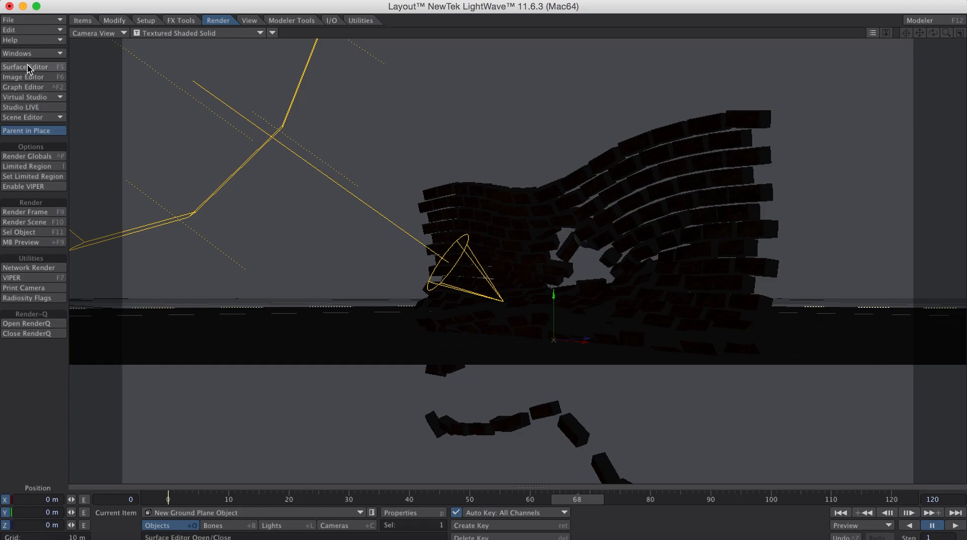
{"action": "left_click", "coordinate": [180, 22]}
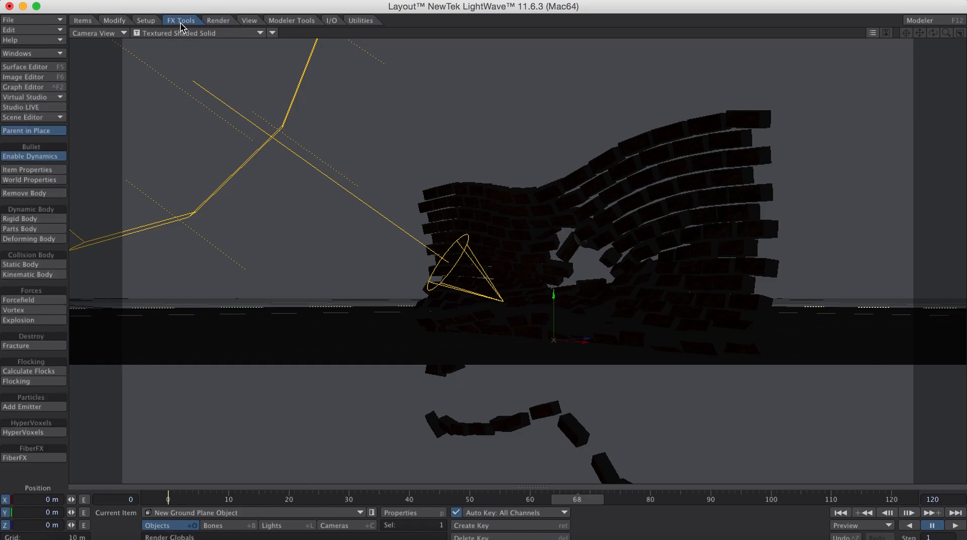
{"action": "left_click", "coordinate": [39, 179]}
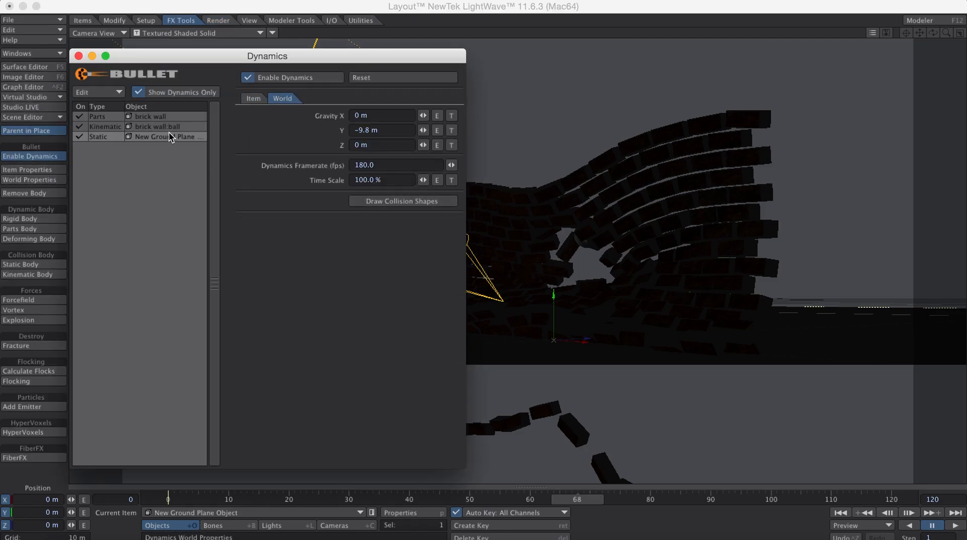
{"action": "left_click", "coordinate": [253, 98]}
{"action": "left_click", "coordinate": [423, 160]}
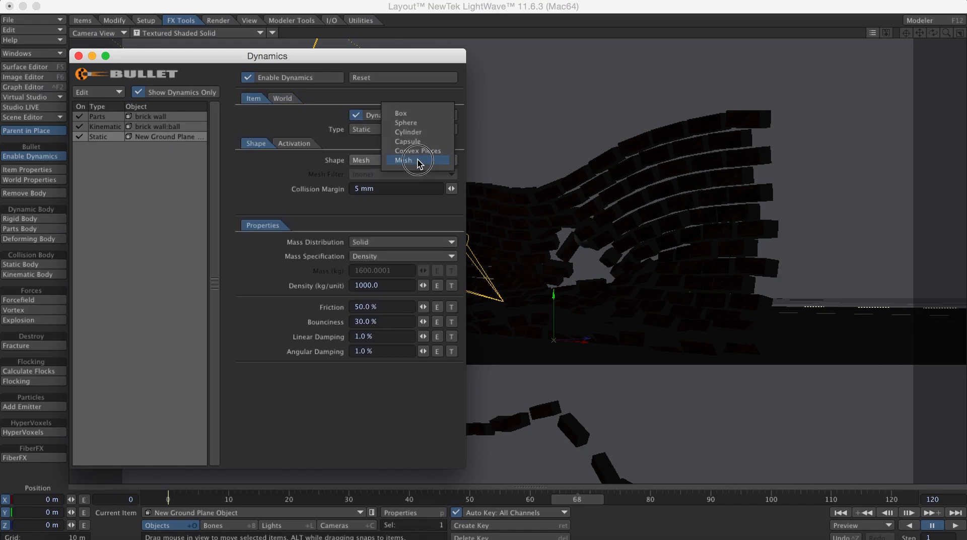
{"action": "left_click", "coordinate": [425, 114]}
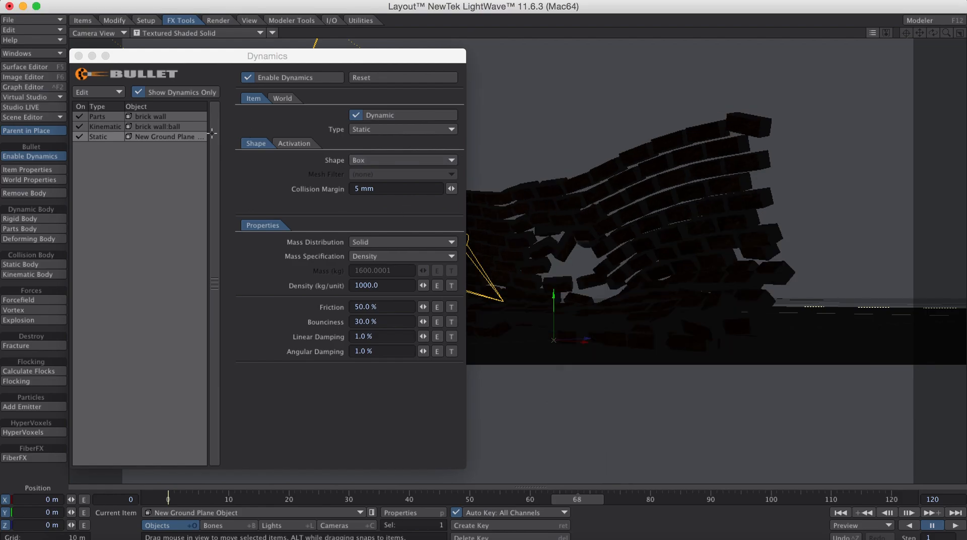
- Set the ground plane's bounciness to 1%, friction to 60%, and collision margin to 0 m
{"action": "left_click", "coordinate": [390, 321]}
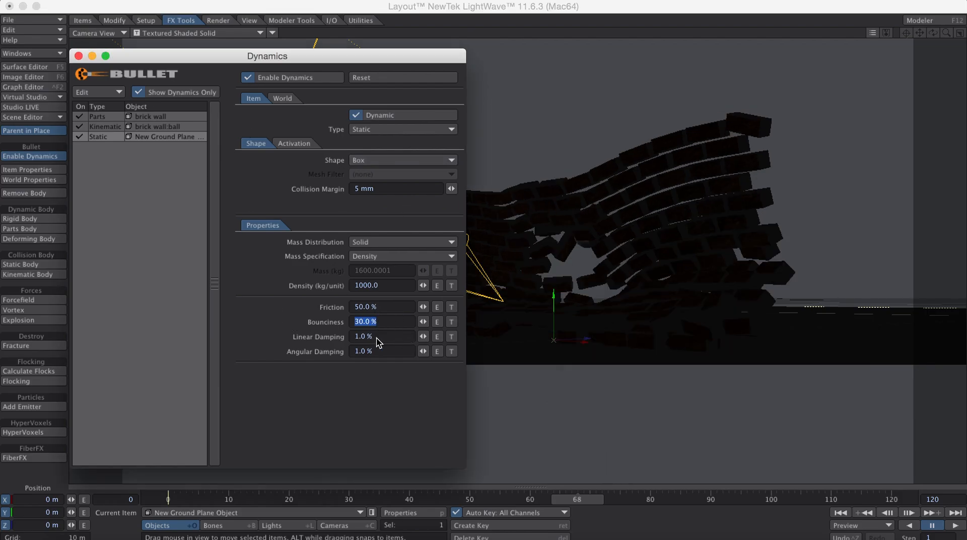
{"action": "type", "text": "1"}
{"action": "key", "text": "Return"}
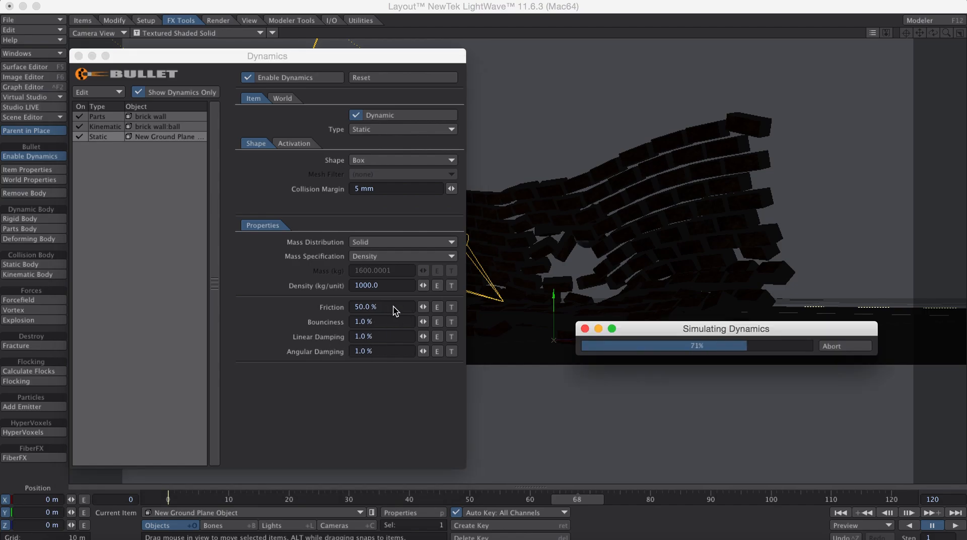
{"action": "left_click", "coordinate": [395, 308]}
{"action": "type", "text": "60"}
{"action": "key", "text": "Return"}
{"action": "left_click", "coordinate": [420, 191]}
{"action": "type", "text": "0"}
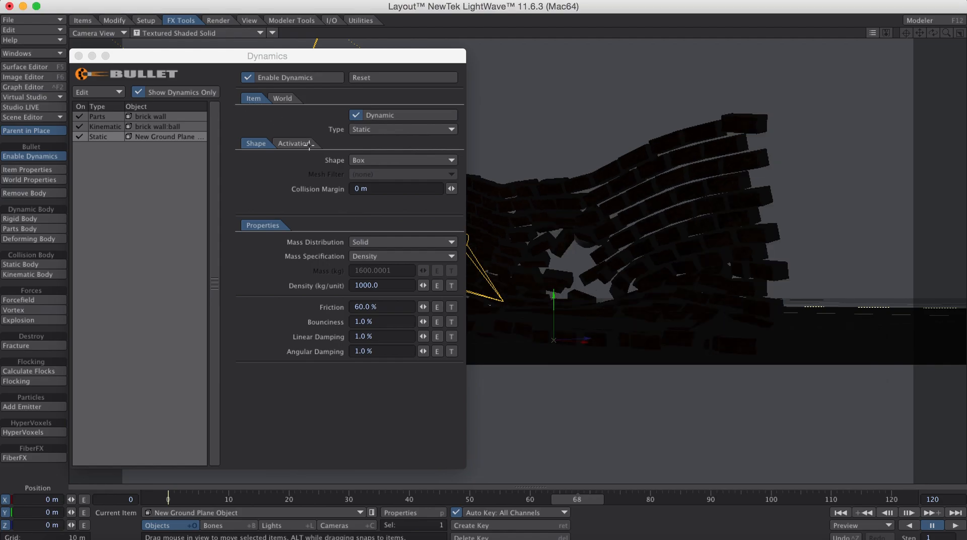
- Choose Start Active as the ground plane's initial activation and close the Dynamics window
{"action": "left_click", "coordinate": [291, 144]}
{"action": "left_click", "coordinate": [392, 160]}
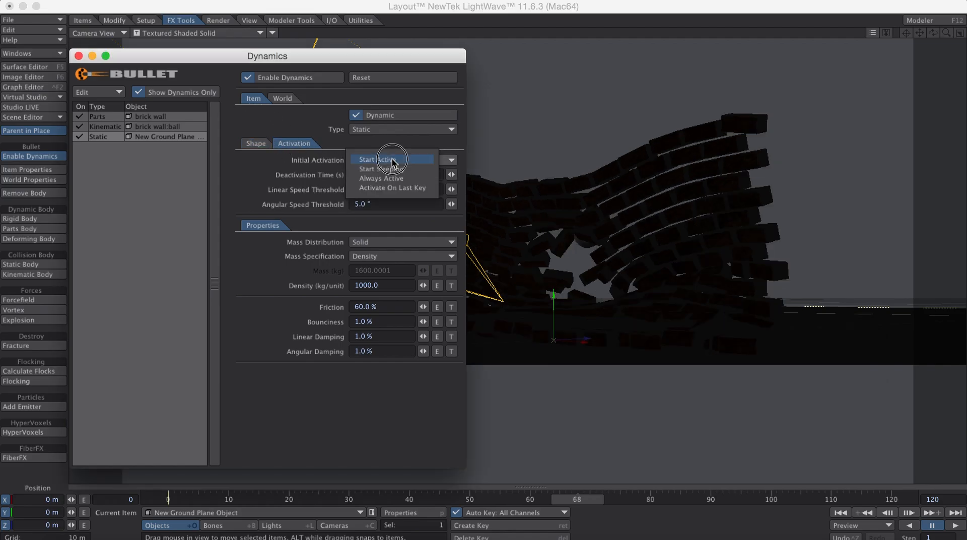
{"action": "left_click", "coordinate": [392, 159]}
{"action": "left_click", "coordinate": [79, 56]}
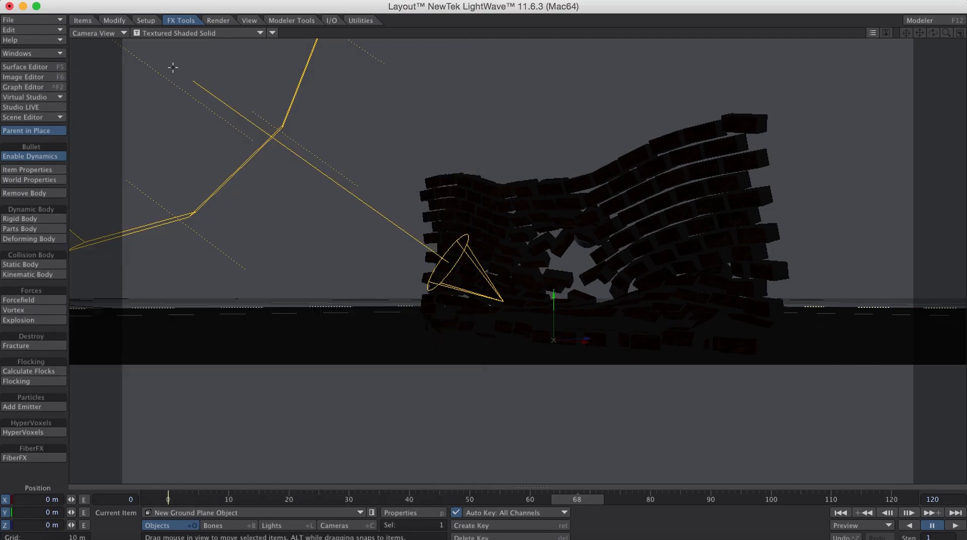
- Show the scene in perspective and enable a fixed near clip distance of 100 mm in the display preferences
{"action": "key", "text": "4"}
{"action": "mouse_move", "coordinate": [946, 33]}
{"action": "left_mouse_down"}
{"action": "mouse_move", "coordinate": [965, 33]}
{"action": "mouse_move", "coordinate": [946, 32]}
{"action": "left_mouse_up"}
{"action": "key", "text": "d"}
{"action": "left_click", "coordinate": [117, 325]}
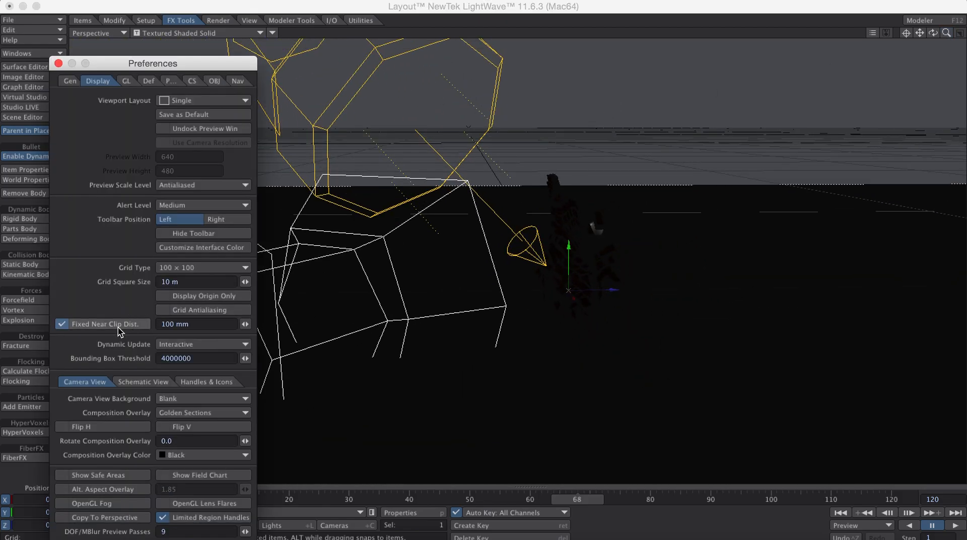
{"action": "left_click", "coordinate": [58, 63]}
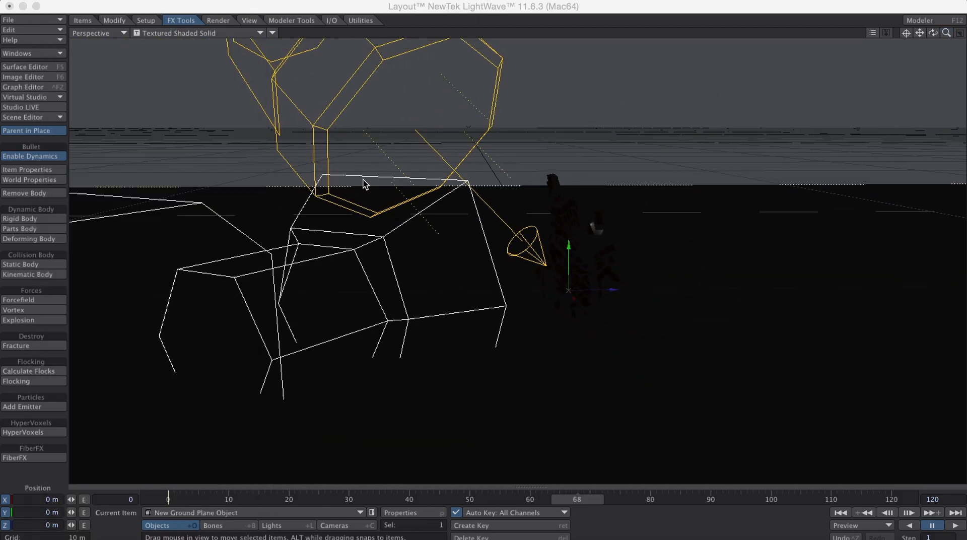
- At frame 0, move the camera closer to the wall, to about X 2.63 m, Y 298 mm, Z −1.77 m
{"action": "key", "text": "5"}
{"action": "key", "text": "7"}
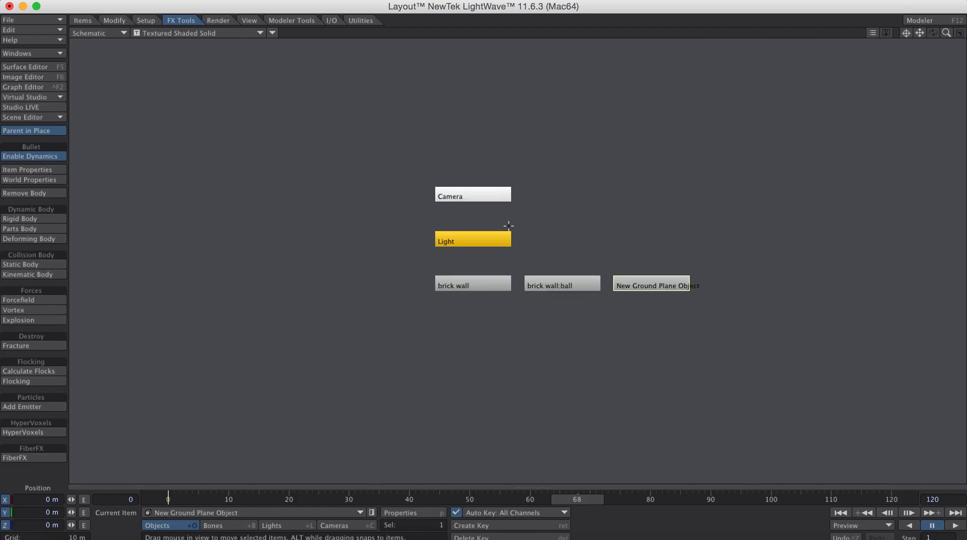
{"action": "key", "text": "6"}
{"action": "key", "text": "shift+c"}
{"action": "left_click_drag", "start_coordinate": [584, 497], "coordinate": [167, 498]}
{"action": "key", "text": "t"}
{"action": "left_click_drag", "start_coordinate": [563, 327], "coordinate": [669, 254]}
{"action": "key", "text": "4"}
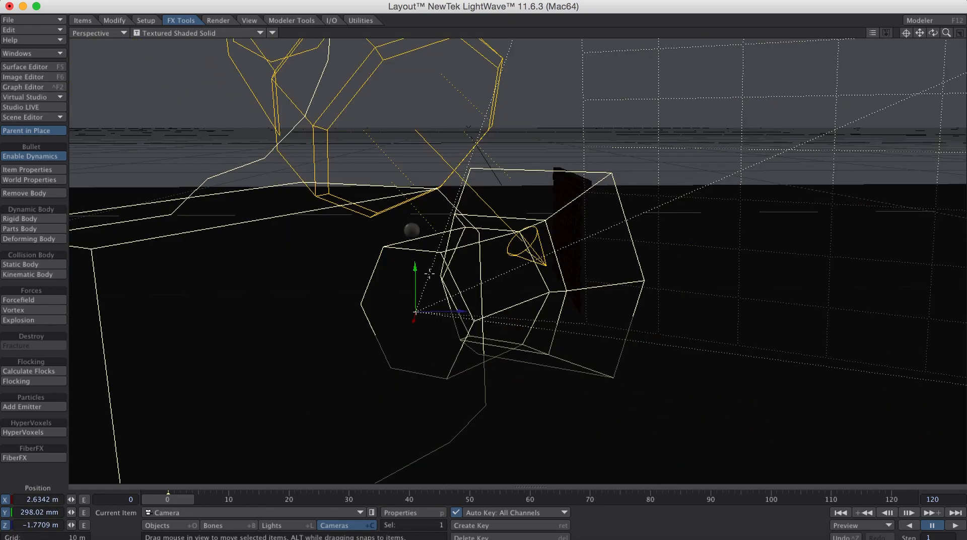
- In the camera view, rotate the camera at frame 0 to about −56.7° heading and 5.8° pitch
{"action": "key", "text": "6"}
{"action": "key", "text": "y"}
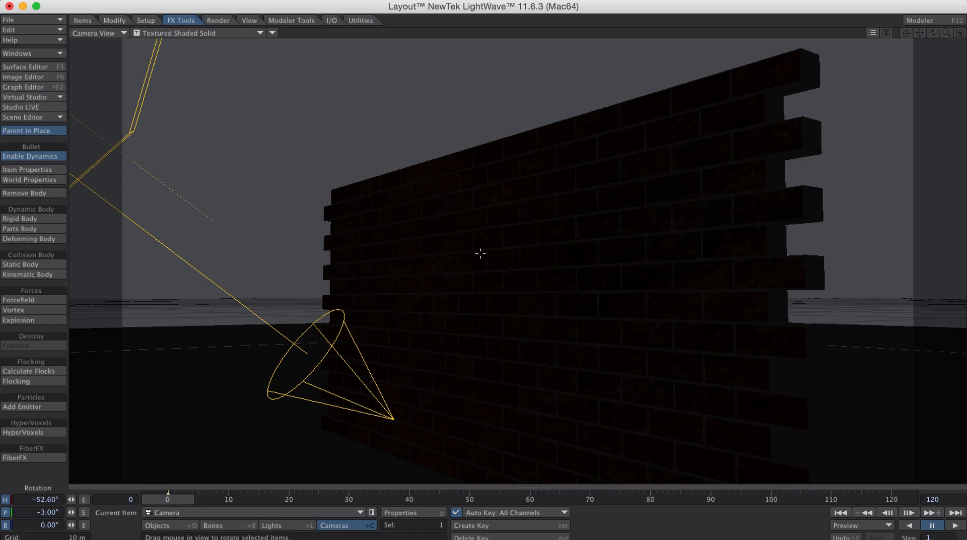
{"action": "left_click_drag", "start_coordinate": [355, 303], "coordinate": [338, 320]}
- At frame 120, reposition and rotate the camera so it swings around the wall over the shot
{"action": "left_click_drag", "start_coordinate": [182, 499], "coordinate": [626, 499]}
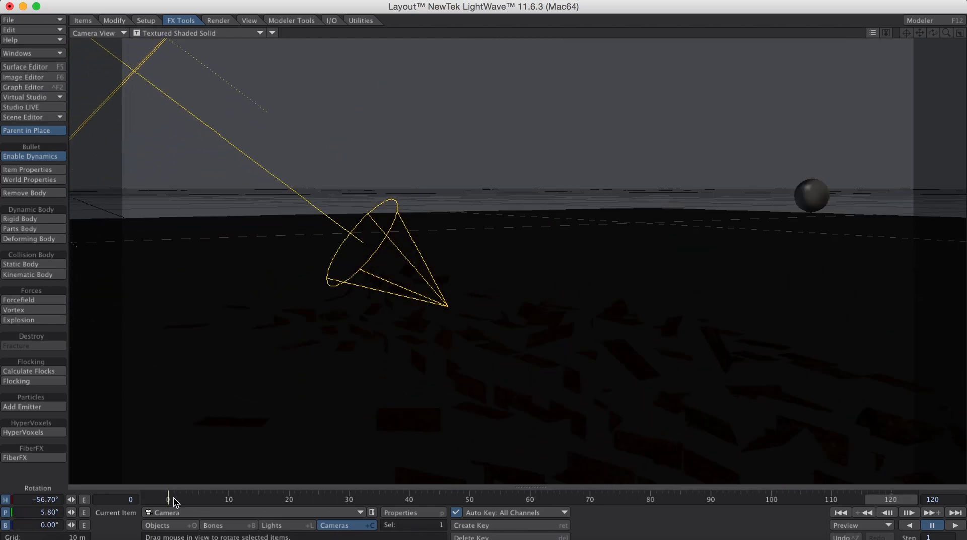
{"action": "key", "text": "t"}
{"action": "mouse_move", "coordinate": [552, 388]}
{"action": "left_mouse_down"}
{"action": "mouse_move", "coordinate": [564, 293]}
{"action": "mouse_move", "coordinate": [554, 378]}
{"action": "left_mouse_up"}
{"action": "key", "text": "y"}
{"action": "left_click_drag", "start_coordinate": [591, 332], "coordinate": [194, 325]}
{"action": "key", "text": "t"}
{"action": "left_click_drag", "start_coordinate": [353, 302], "coordinate": [603, 316]}
- Render frame 65 to examine the ball breaking through the wall, and close the finished render
{"action": "left_click_drag", "start_coordinate": [883, 499], "coordinate": [559, 500]}
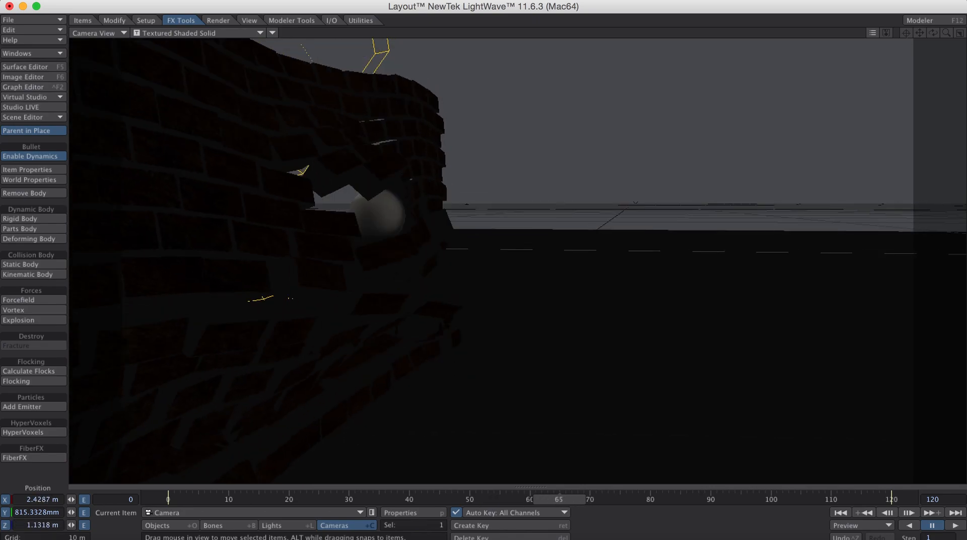
{"action": "left_click", "coordinate": [229, 20]}
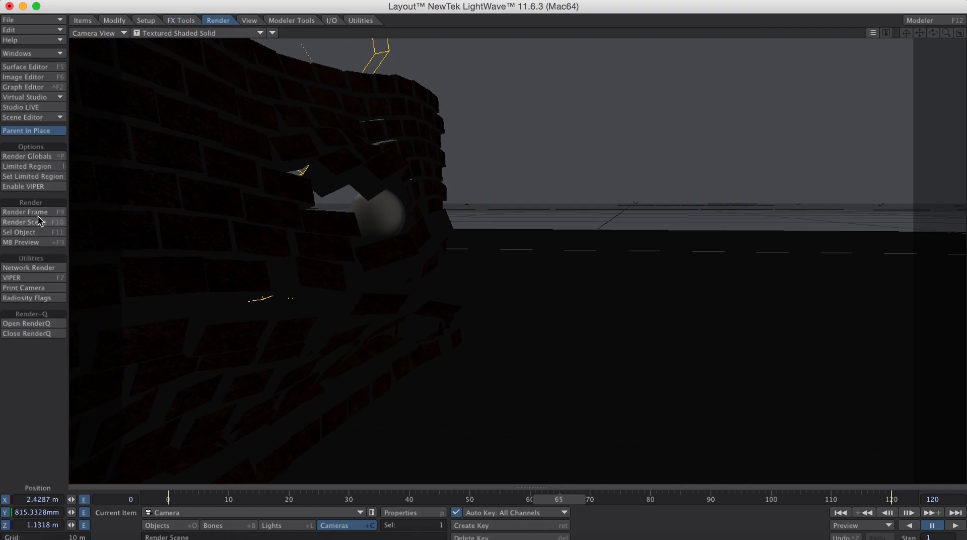
{"action": "left_click", "coordinate": [31, 212]}
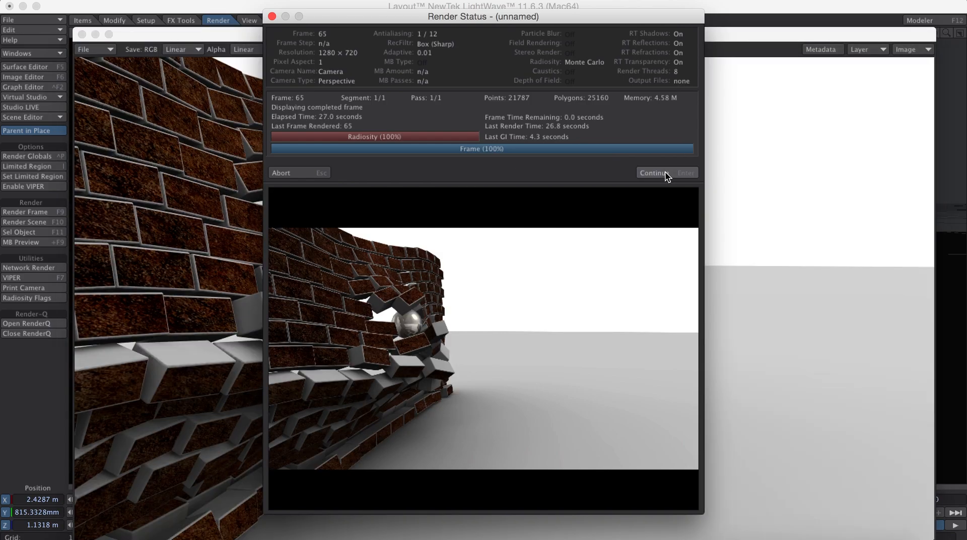
{"action": "left_click", "coordinate": [666, 172]}
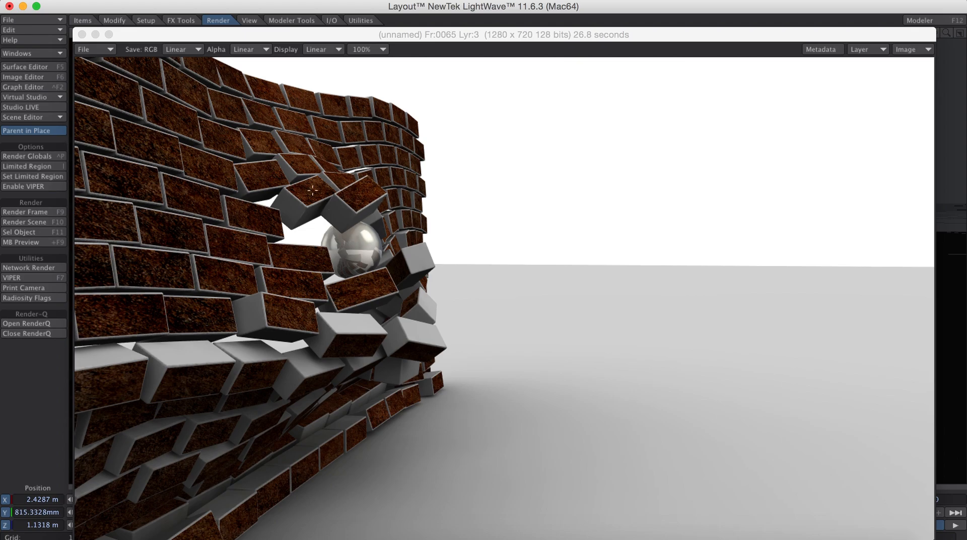
{"action": "left_click", "coordinate": [82, 35]}
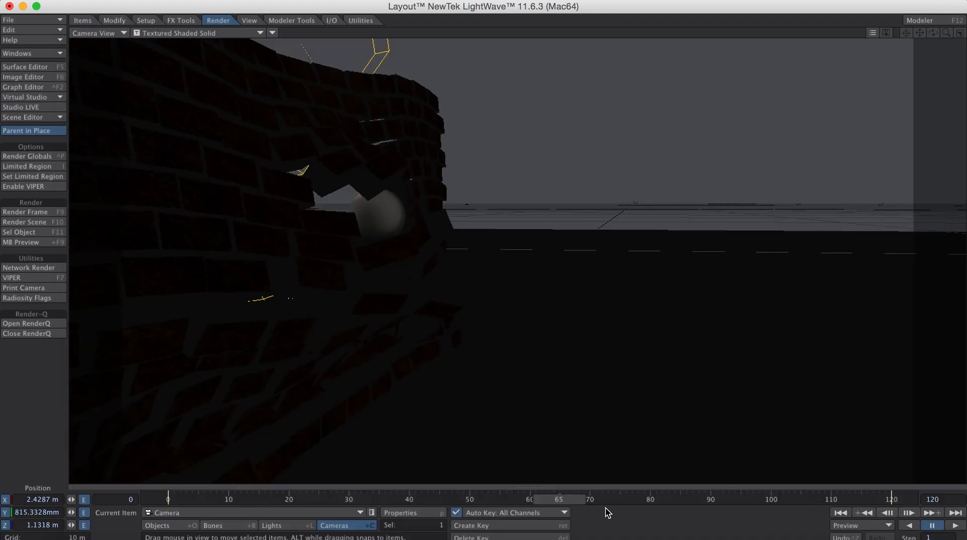
- At frame 0, make one clone of the brick wall
{"action": "left_click_drag", "start_coordinate": [569, 499], "coordinate": [171, 500]}
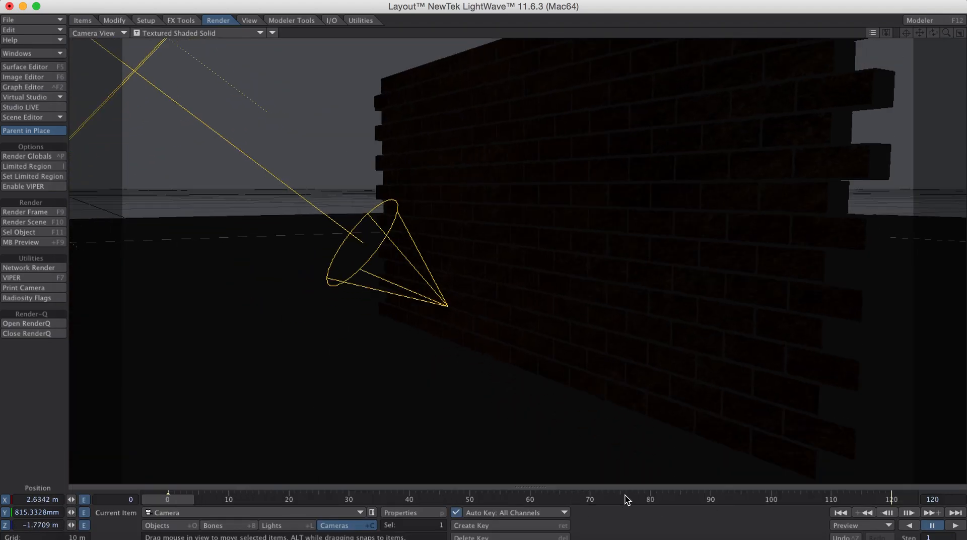
{"action": "key", "text": "4"}
{"action": "mouse_move", "coordinate": [948, 32]}
{"action": "left_mouse_down"}
{"action": "mouse_move", "coordinate": [937, 33]}
{"action": "mouse_move", "coordinate": [960, 33]}
{"action": "left_mouse_up"}
{"action": "left_click", "coordinate": [626, 145]}
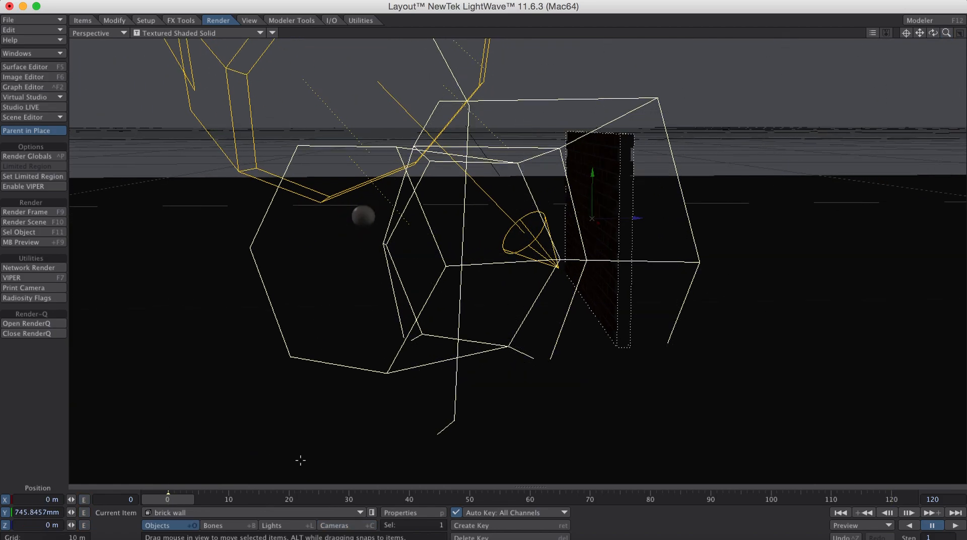
{"action": "key", "text": "ctrl+c"}
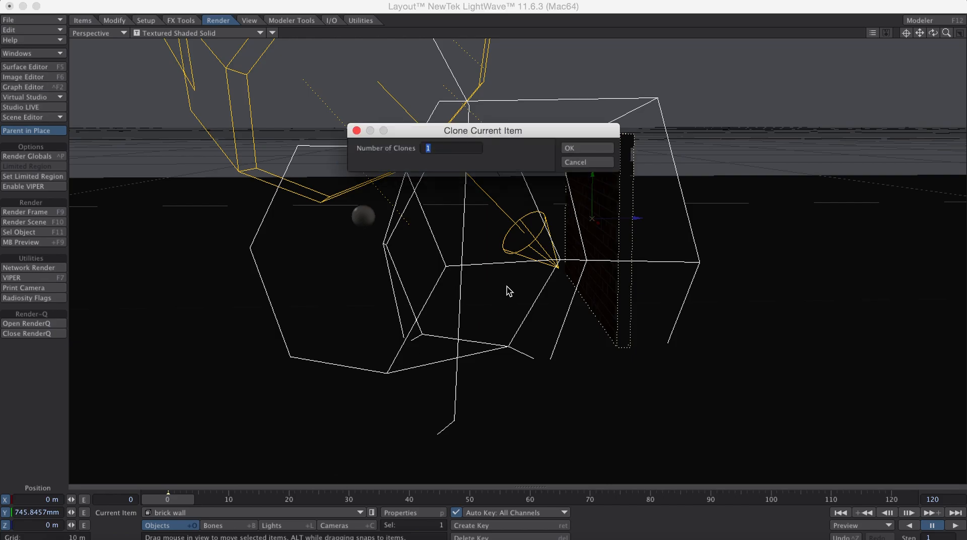
{"action": "left_click", "coordinate": [587, 150]}
- Move the cloned wall along Z so it stands behind the original at about 591 mm
{"action": "mouse_move", "coordinate": [630, 219]}
{"action": "left_mouse_down"}
{"action": "mouse_move", "coordinate": [884, 217]}
{"action": "mouse_move", "coordinate": [553, 218]}
{"action": "left_mouse_up"}
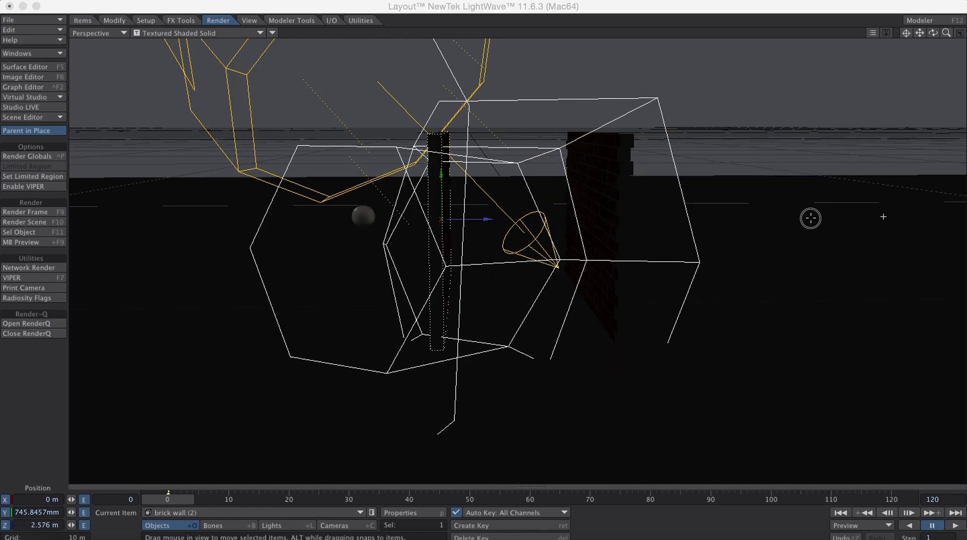
{"action": "left_click_drag", "start_coordinate": [871, 215], "coordinate": [857, 216]}
{"action": "key", "text": "ctrl+z"}
{"action": "key", "text": "ctrl+z"}
{"action": "key", "text": "ctrl+z"}
{"action": "key", "text": "ctrl+z"}
{"action": "key", "text": "ctrl+z"}
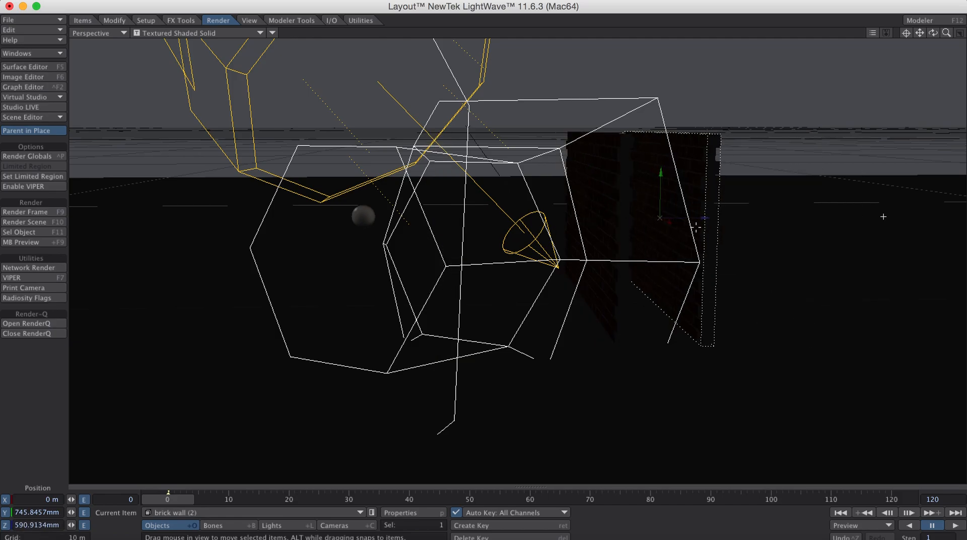
- Clone the second wall once and shift the copy to about X −50 mm, Z 594 mm
{"action": "key", "text": "ctrl+c"}
{"action": "left_click", "coordinate": [576, 145]}
{"action": "left_click_drag", "start_coordinate": [662, 176], "coordinate": [662, 173]}
- Disable the Bullet dynamics
{"action": "left_click", "coordinate": [181, 20]}
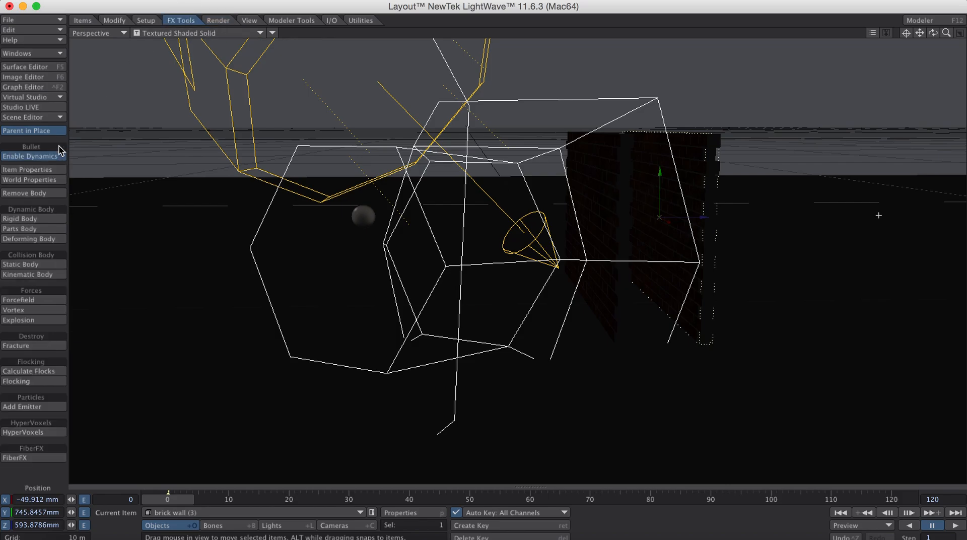
{"action": "left_click", "coordinate": [45, 157]}
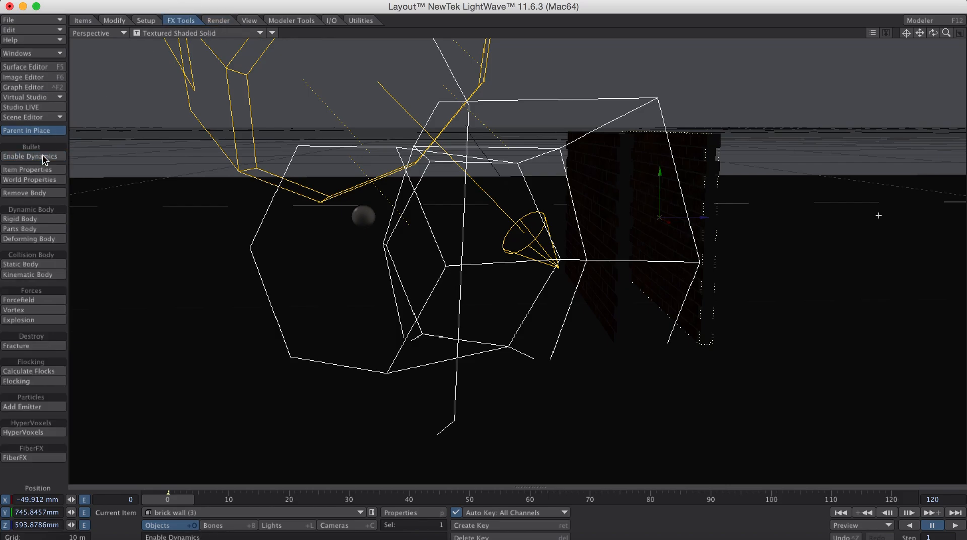
- Raise the third wall above the other two to about Y 1.73 m and check it through the camera and light
{"action": "right_click_drag", "start_coordinate": [878, 215], "coordinate": [879, 216]}
{"action": "key", "text": "y"}
{"action": "left_click_drag", "start_coordinate": [879, 216], "coordinate": [879, 215]}
{"action": "mouse_move", "coordinate": [920, 33]}
{"action": "left_mouse_down"}
{"action": "mouse_move", "coordinate": [580, 353]}
{"action": "mouse_move", "coordinate": [642, 288]}
{"action": "mouse_move", "coordinate": [599, 267]}
{"action": "mouse_move", "coordinate": [938, 35]}
{"action": "mouse_move", "coordinate": [930, 38]}
{"action": "left_mouse_up"}
{"action": "key", "text": "t"}
{"action": "mouse_move", "coordinate": [361, 70]}
{"action": "left_mouse_down"}
{"action": "mouse_move", "coordinate": [365, 428]}
{"action": "mouse_move", "coordinate": [360, 68]}
{"action": "left_mouse_up"}
{"action": "key", "text": "6"}
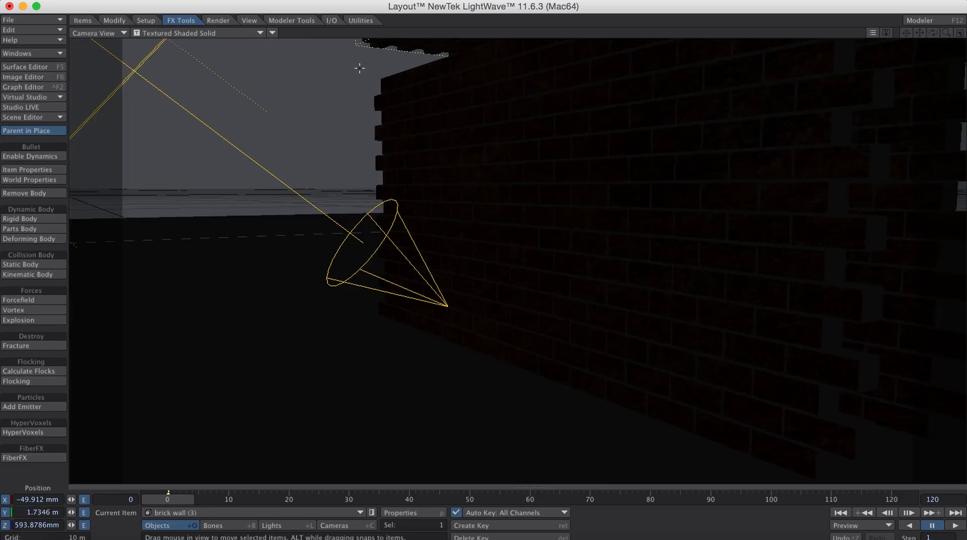
{"action": "key", "text": "5"}
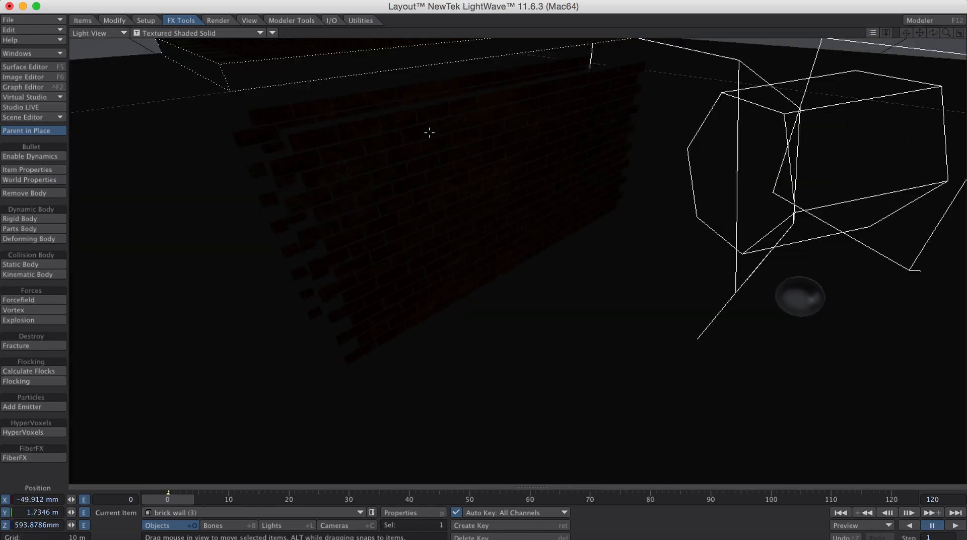
- Delete the raised third wall and return to the camera's view
{"action": "key", "text": "4"}
{"action": "key", "text": "minus"}
{"action": "key", "text": "Return"}
{"action": "key", "text": "6"}
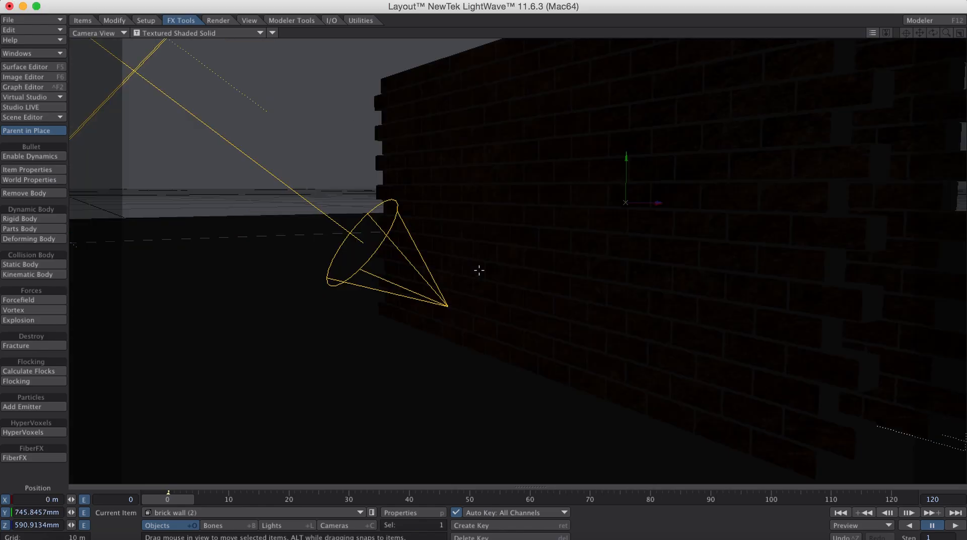
- At frame 85, move the second wall along Z to about 778 mm
{"action": "left_click_drag", "start_coordinate": [168, 499], "coordinate": [451, 499]}
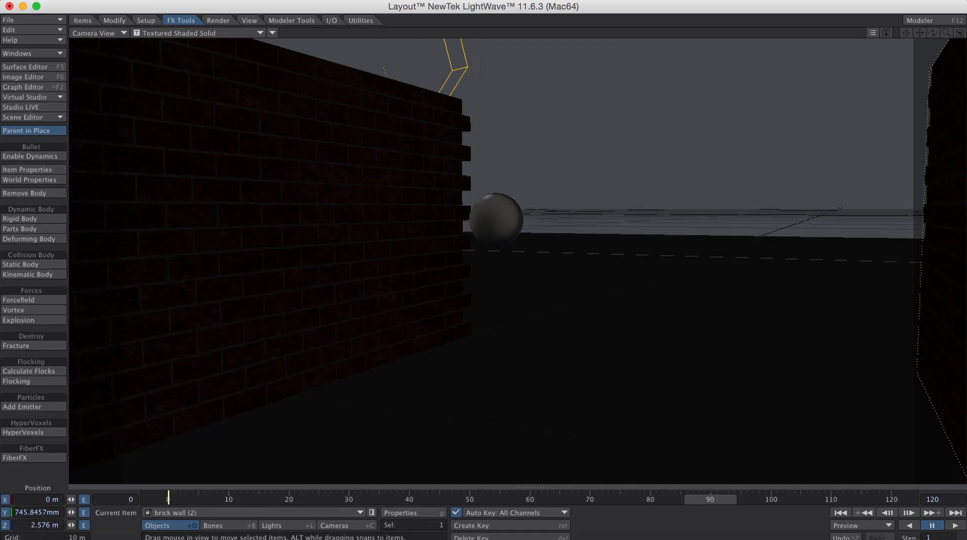
{"action": "key", "text": "4"}
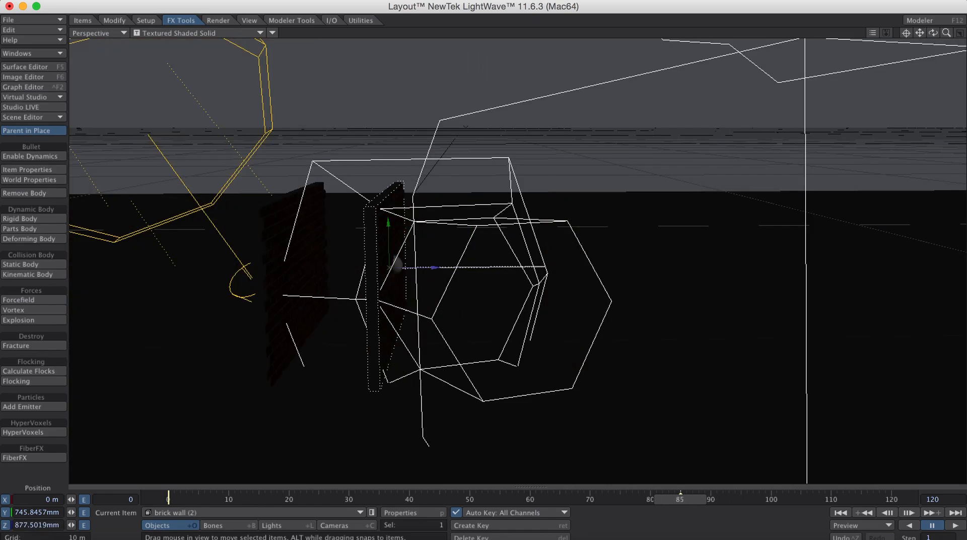
{"action": "key", "text": "5"}
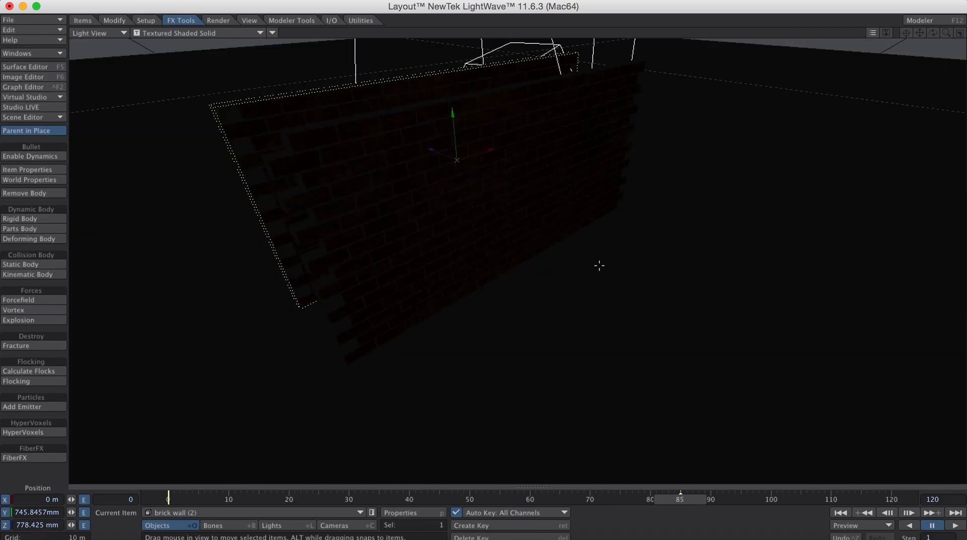
{"action": "key", "text": "6"}
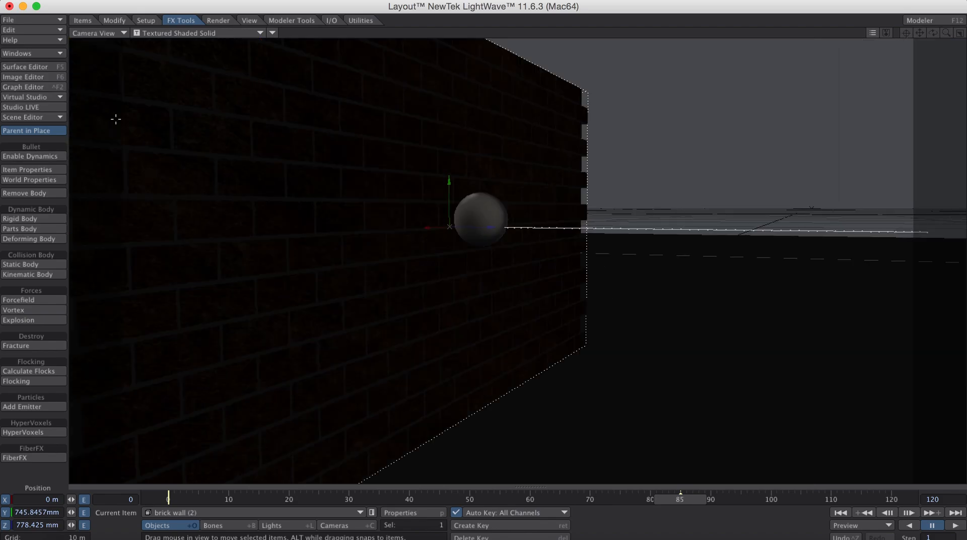
- Enable Bullet dynamics and check the collapsing bricks and ball at frame 93 from the perspective, light and camera views
{"action": "left_click", "coordinate": [53, 156]}
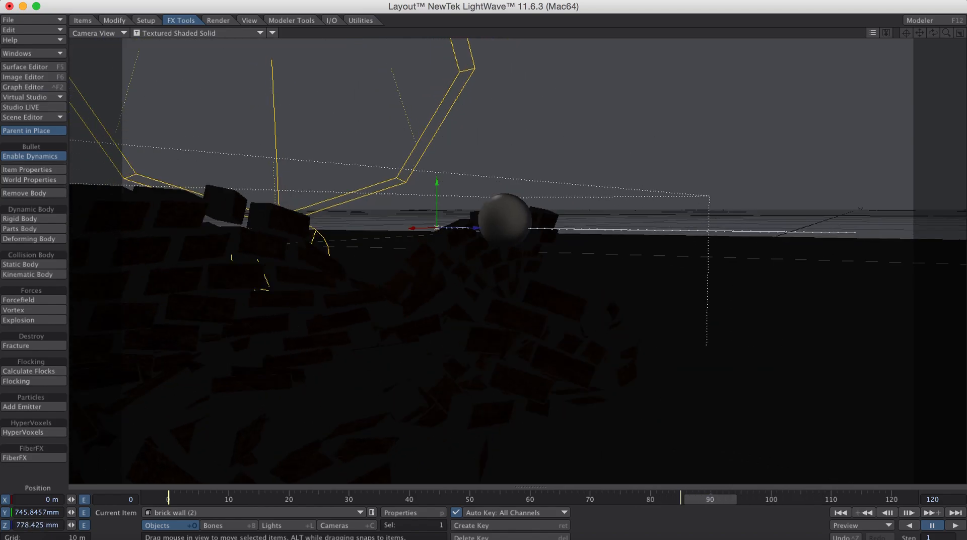
{"action": "key", "text": "4"}
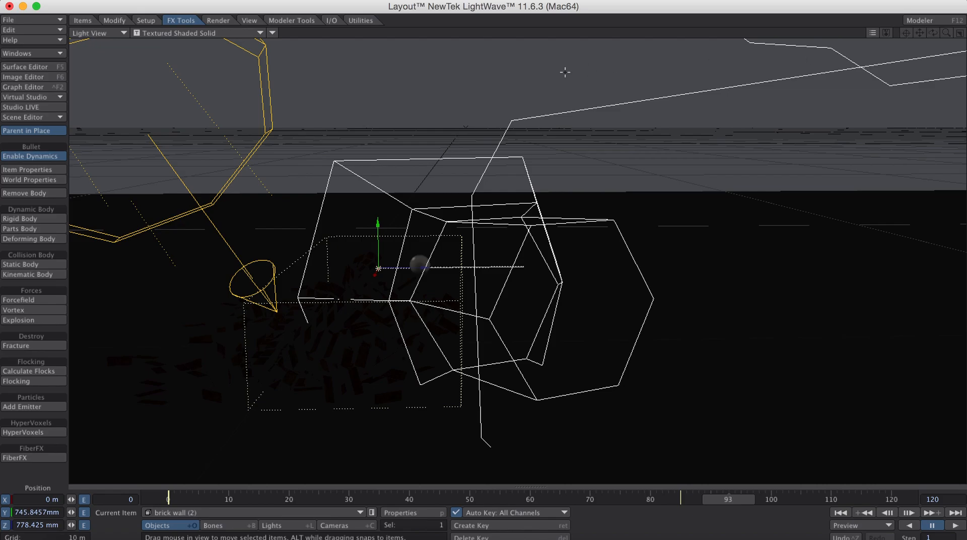
{"action": "key", "text": "5"}
{"action": "key", "text": "6"}
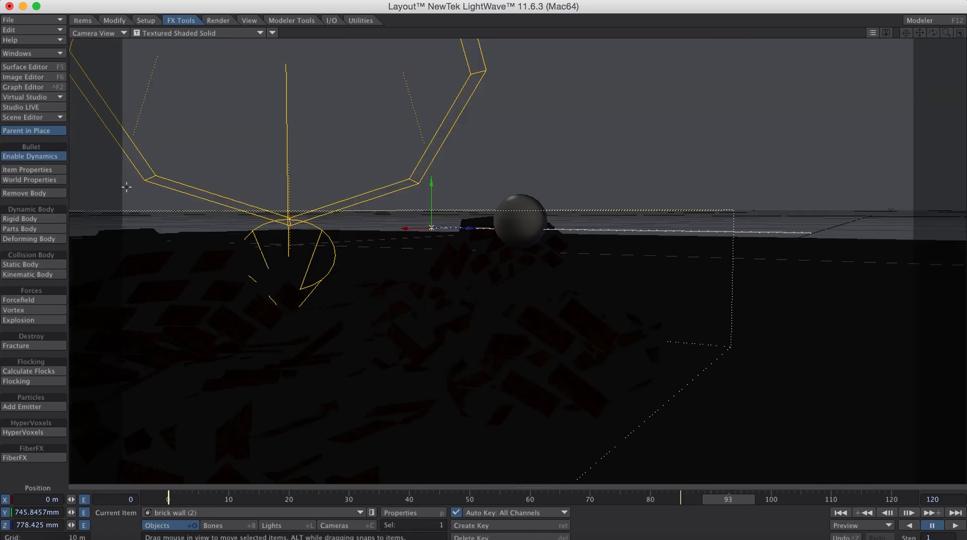
- Set the camera's motion blur to Photoreal with a blur length of 40% and 3 motion blur passes
{"action": "key", "text": "shift+c"}
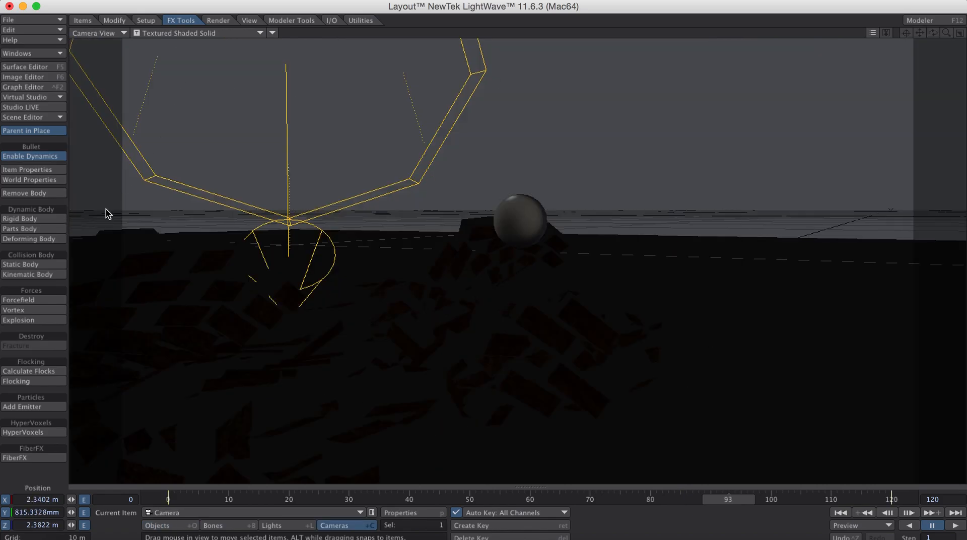
{"action": "key", "text": "p"}
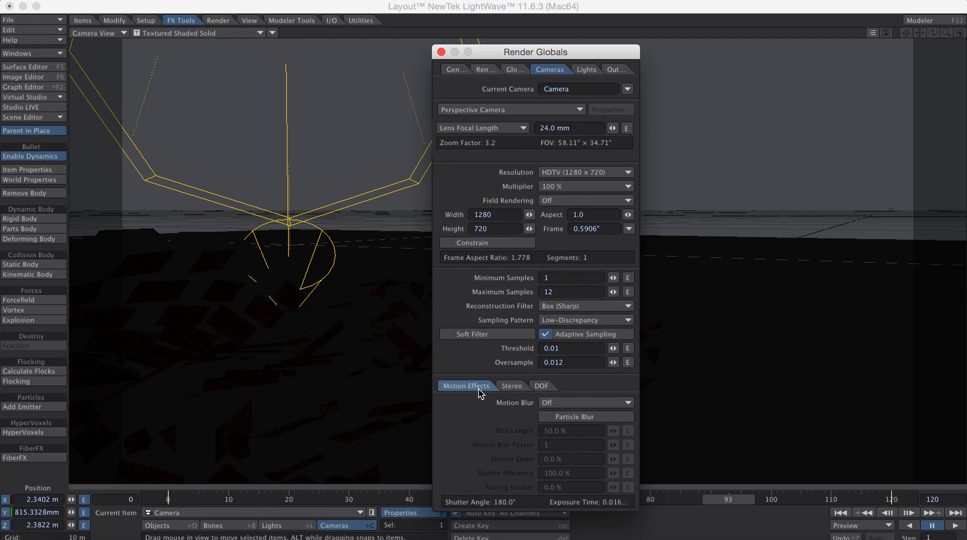
{"action": "left_click", "coordinate": [585, 403]}
{"action": "left_click", "coordinate": [580, 428]}
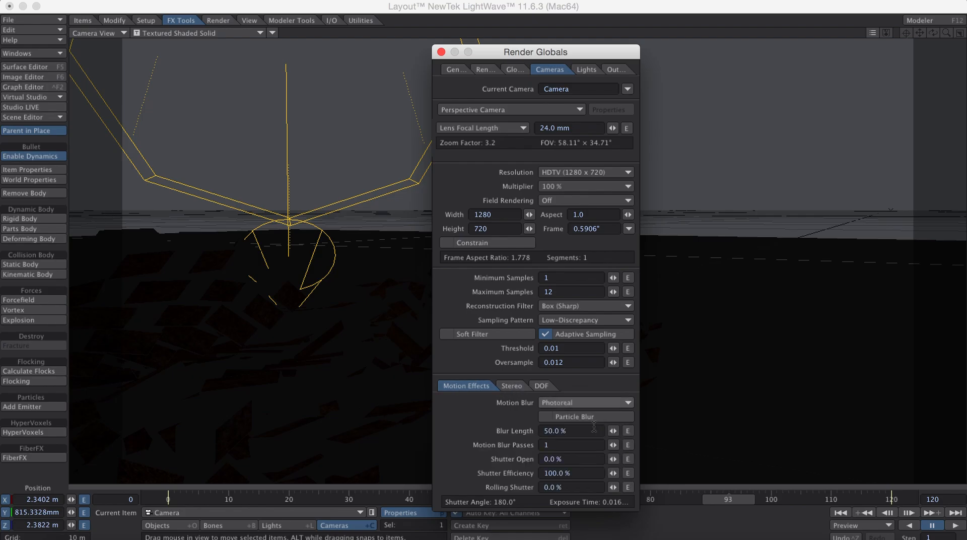
{"action": "left_click", "coordinate": [584, 430]}
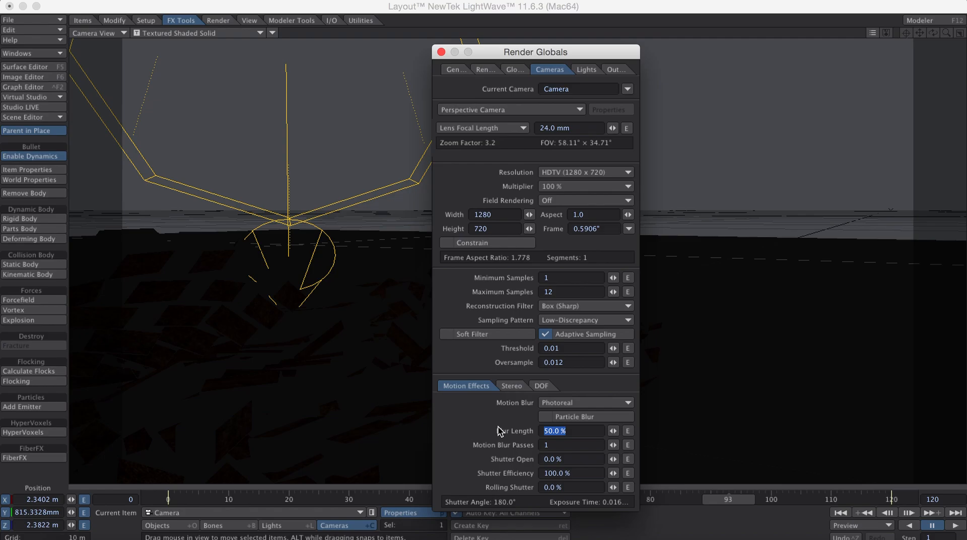
{"action": "type", "text": "40"}
{"action": "left_click_drag", "start_coordinate": [548, 441], "coordinate": [519, 441]}
{"action": "type", "text": "3"}
{"action": "key", "text": "Return"}
{"action": "left_click", "coordinate": [441, 52]}
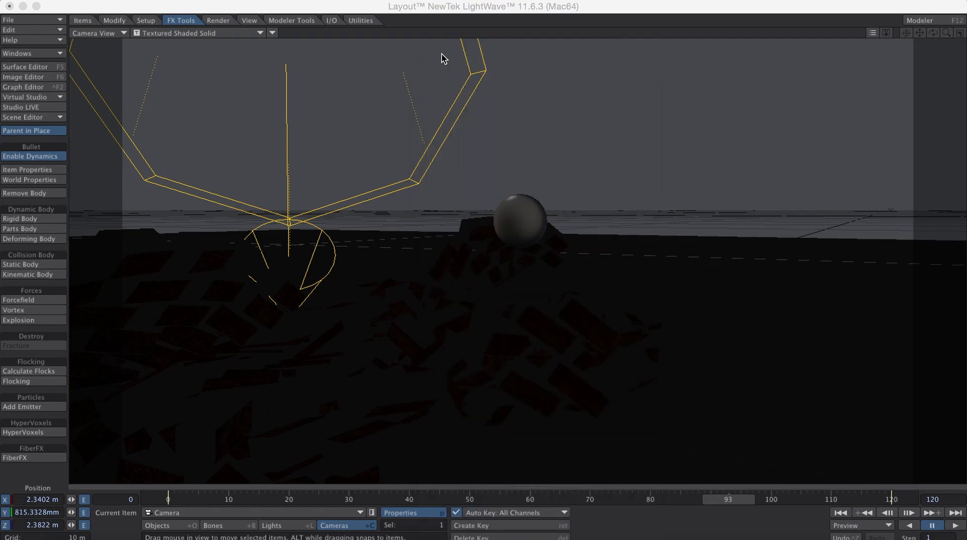
- Render frame 87 to examine the motion-blurred bricks, and close the finished render
{"action": "left_click_drag", "start_coordinate": [734, 501], "coordinate": [699, 501]}
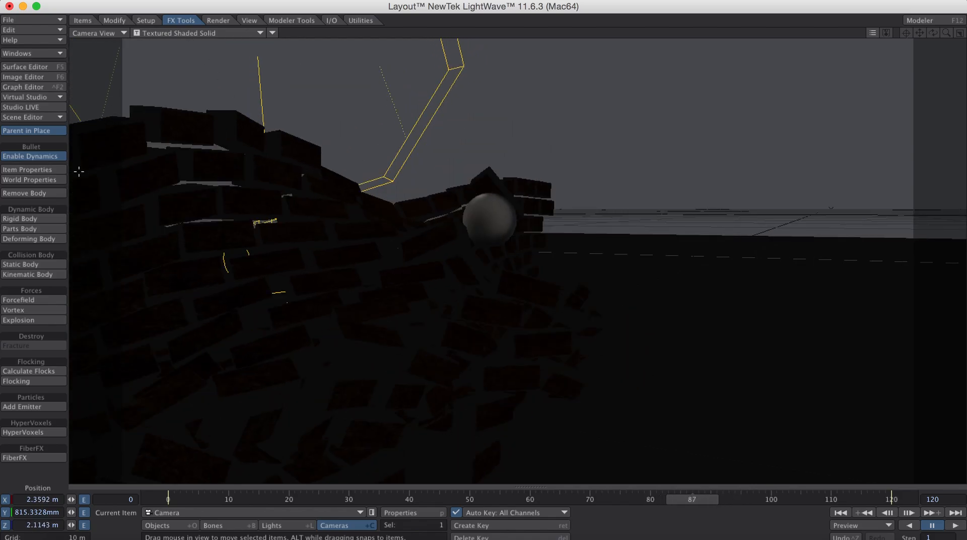
{"action": "left_click", "coordinate": [220, 20]}
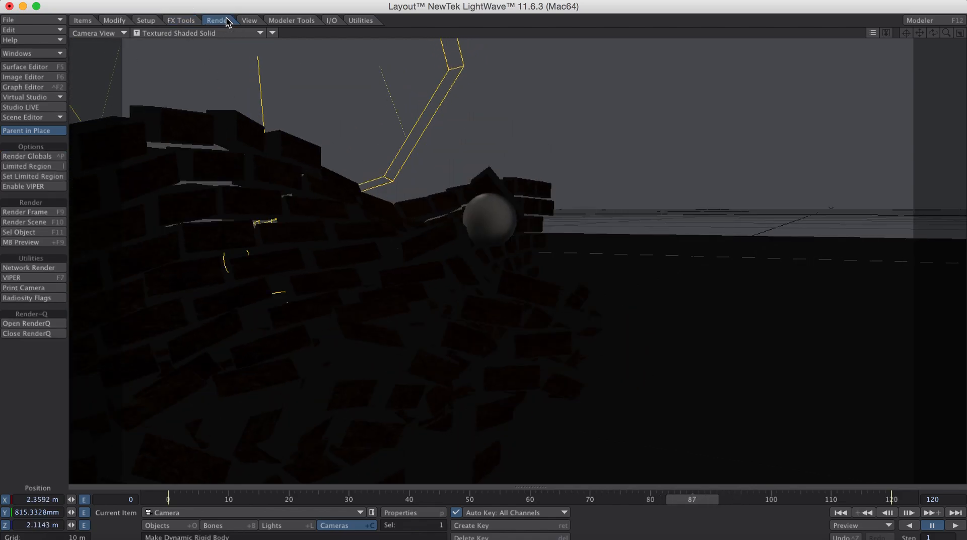
{"action": "left_click", "coordinate": [30, 212]}
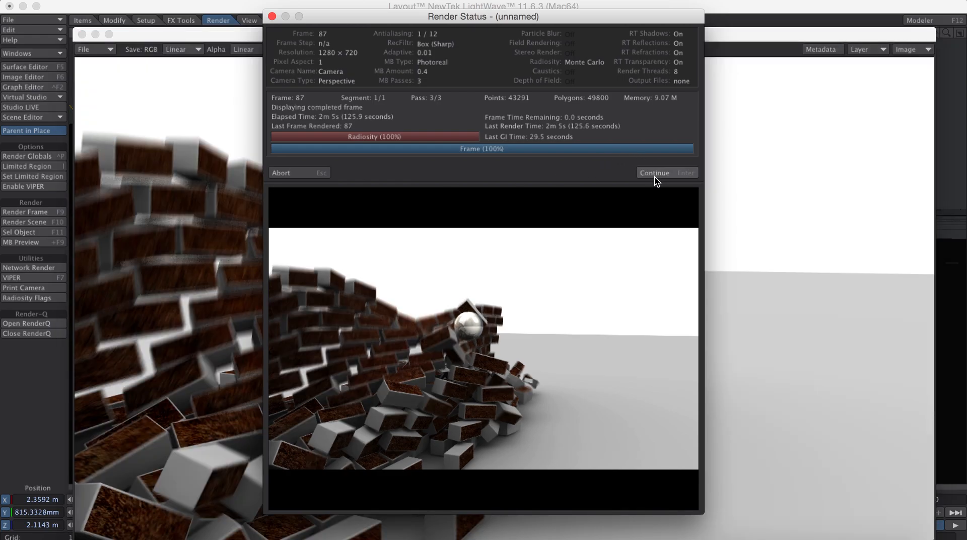
{"action": "left_click", "coordinate": [655, 176]}
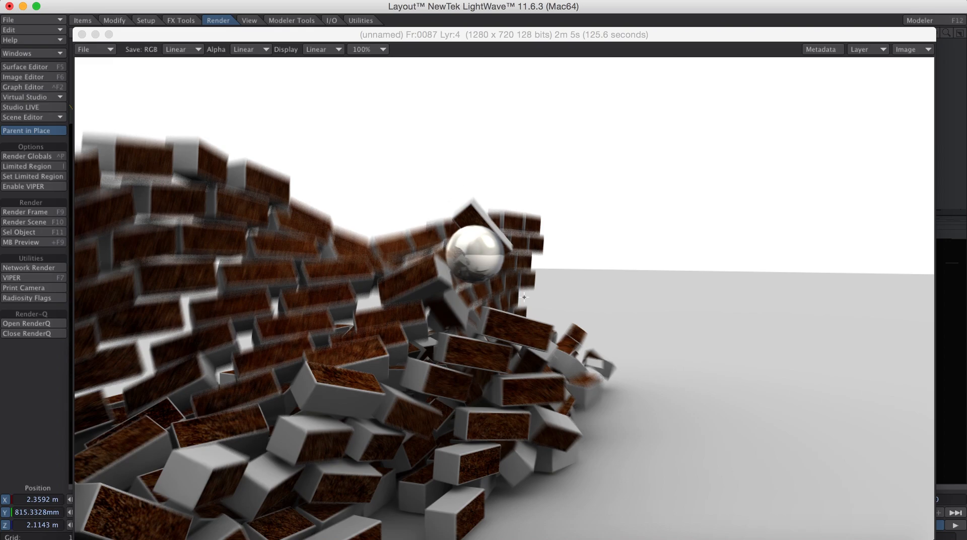
{"action": "left_click", "coordinate": [81, 35]}
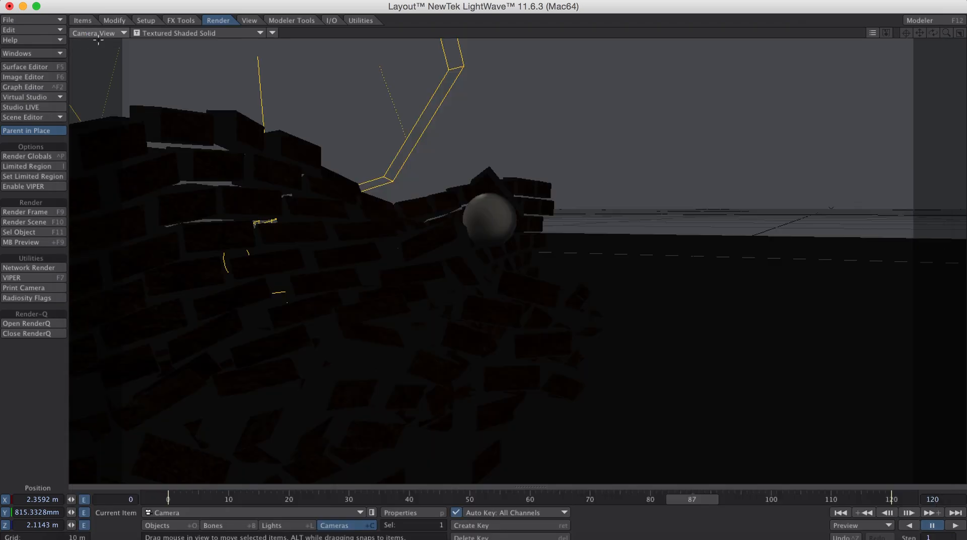
- At frame 71, move the camera to about Z 333 mm and rotate it to look along the gap between the walls
{"action": "left_click_drag", "start_coordinate": [693, 499], "coordinate": [595, 499]}
{"action": "left_click_drag", "start_coordinate": [678, 353], "coordinate": [725, 444]}
{"action": "left_click_drag", "start_coordinate": [806, 312], "coordinate": [675, 352]}
{"action": "key", "text": "y"}
{"action": "left_click_drag", "start_coordinate": [639, 202], "coordinate": [677, 352]}
{"action": "key", "text": "t"}
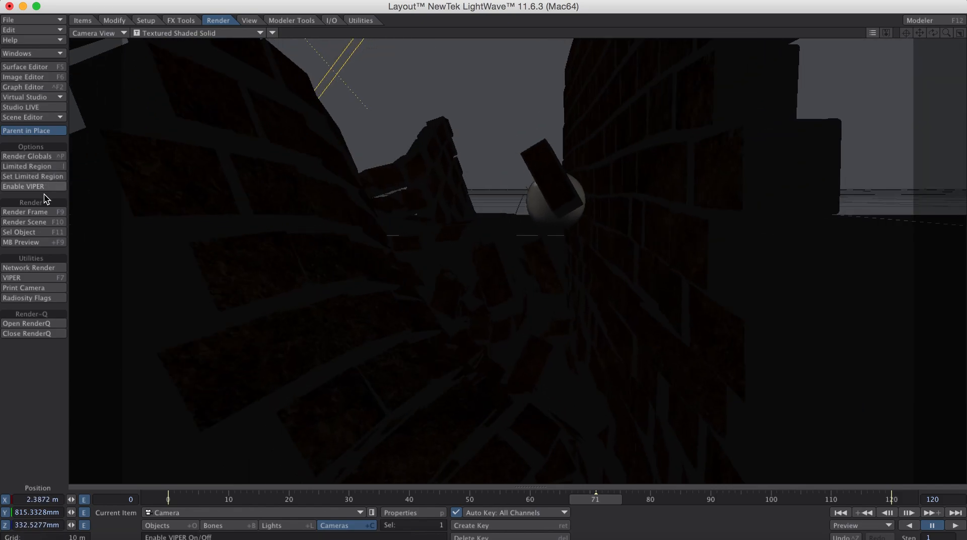
- Render frame 71 from the repositioned camera
{"action": "left_click", "coordinate": [44, 212]}
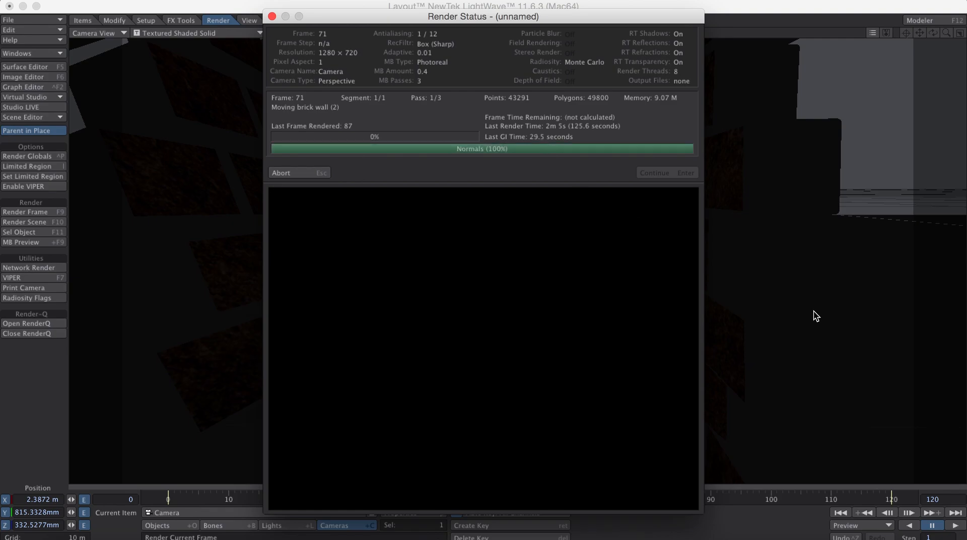